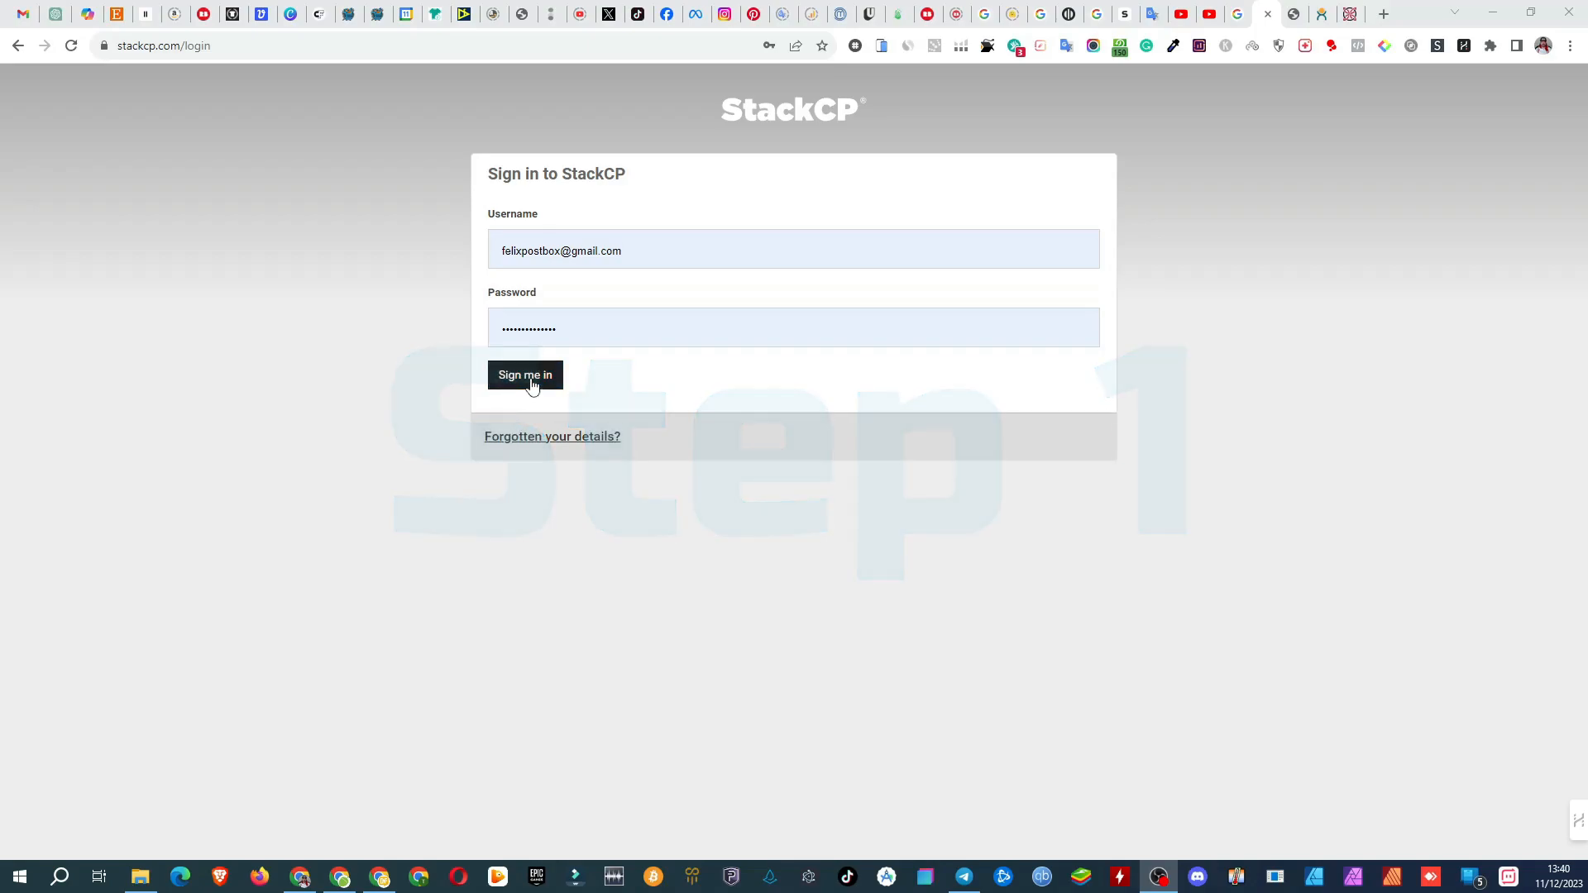
Step: Sign in to StackCP and open the SSL/TLS certificate settings of the blogwritingai.com hosting package
click(531, 382)
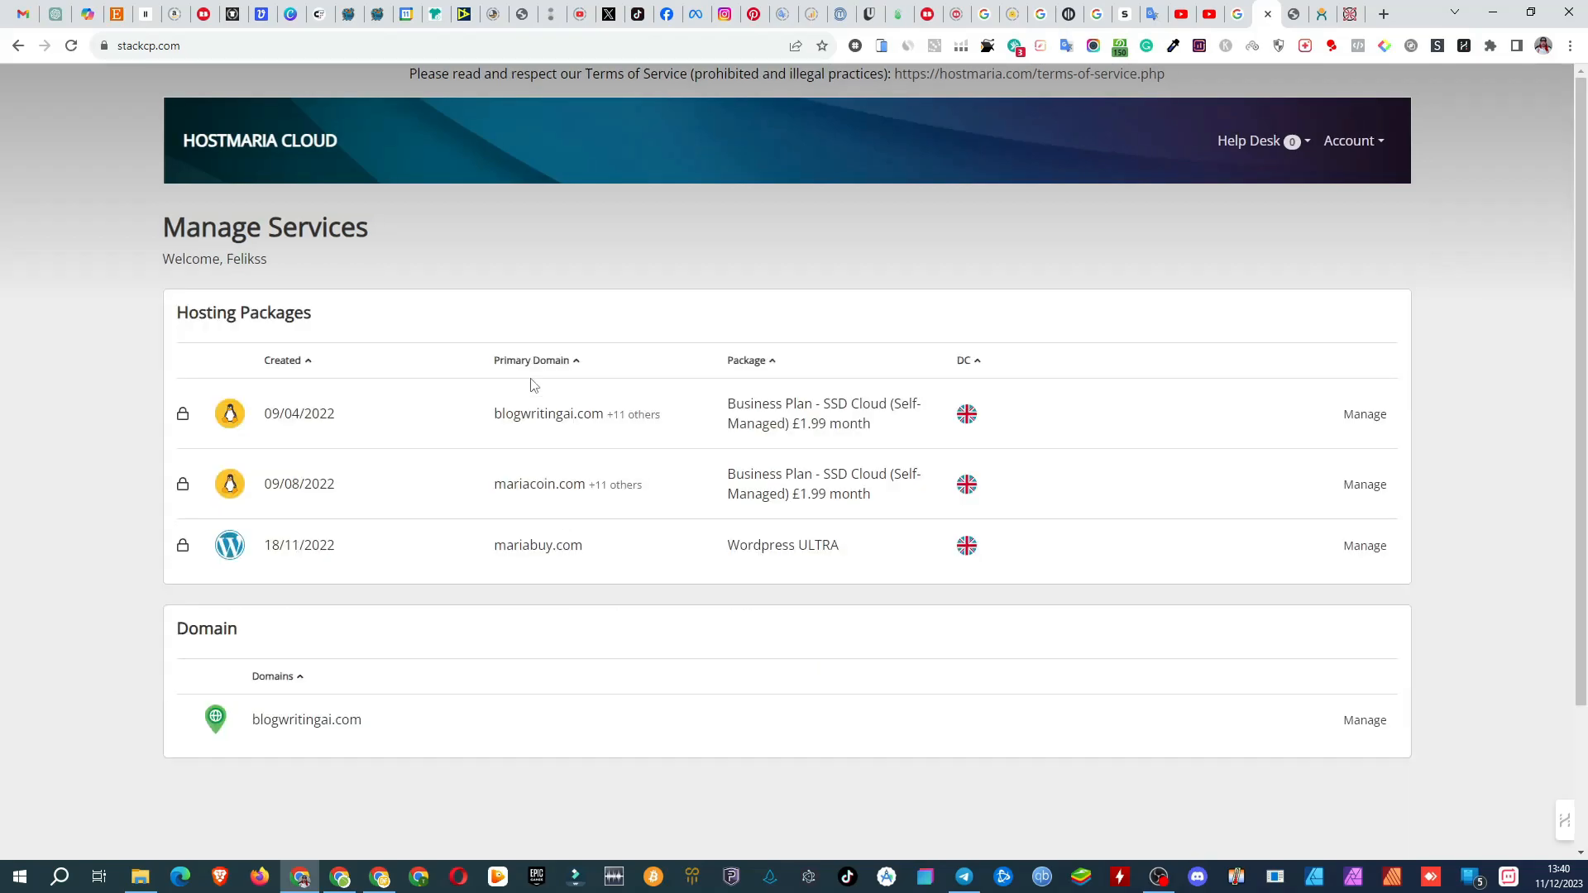
click(1365, 415)
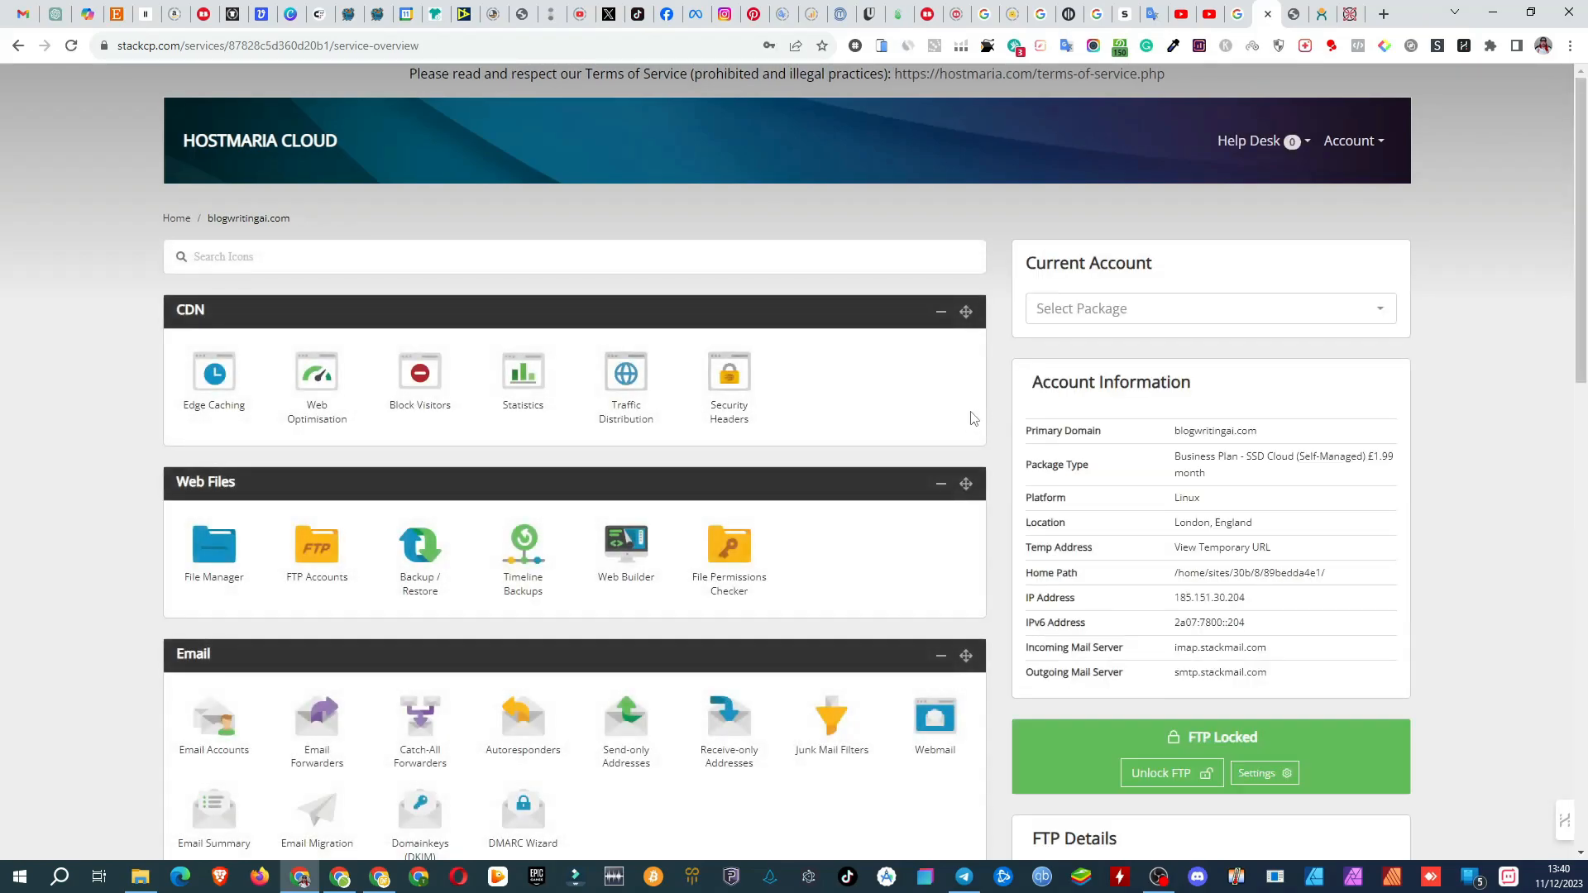
scroll(597, 533, down, 4)
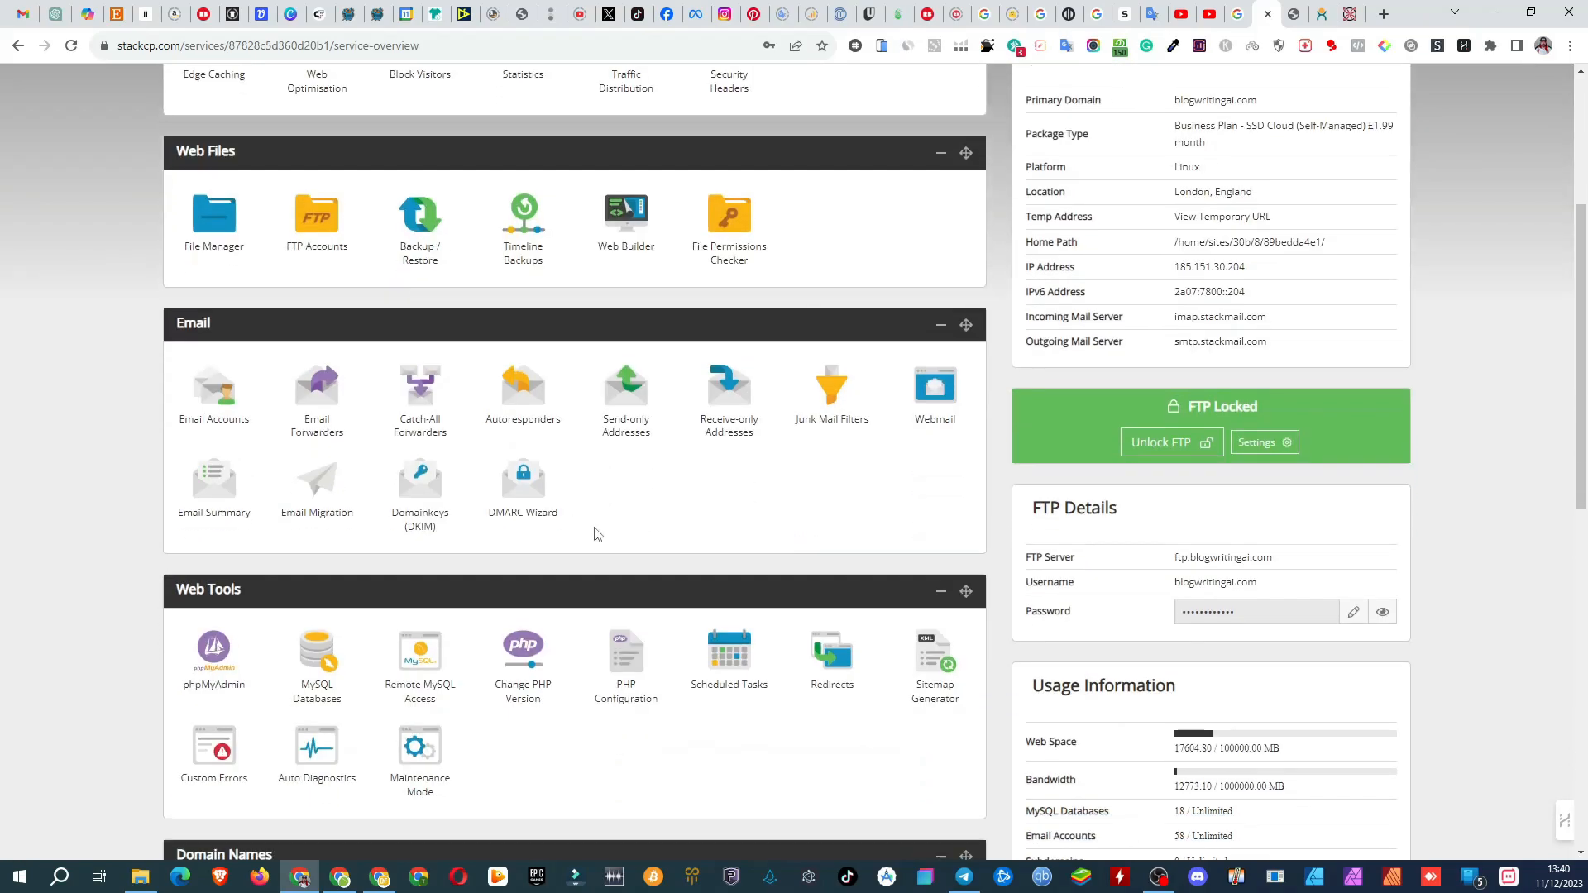
scroll(598, 533, down, 9)
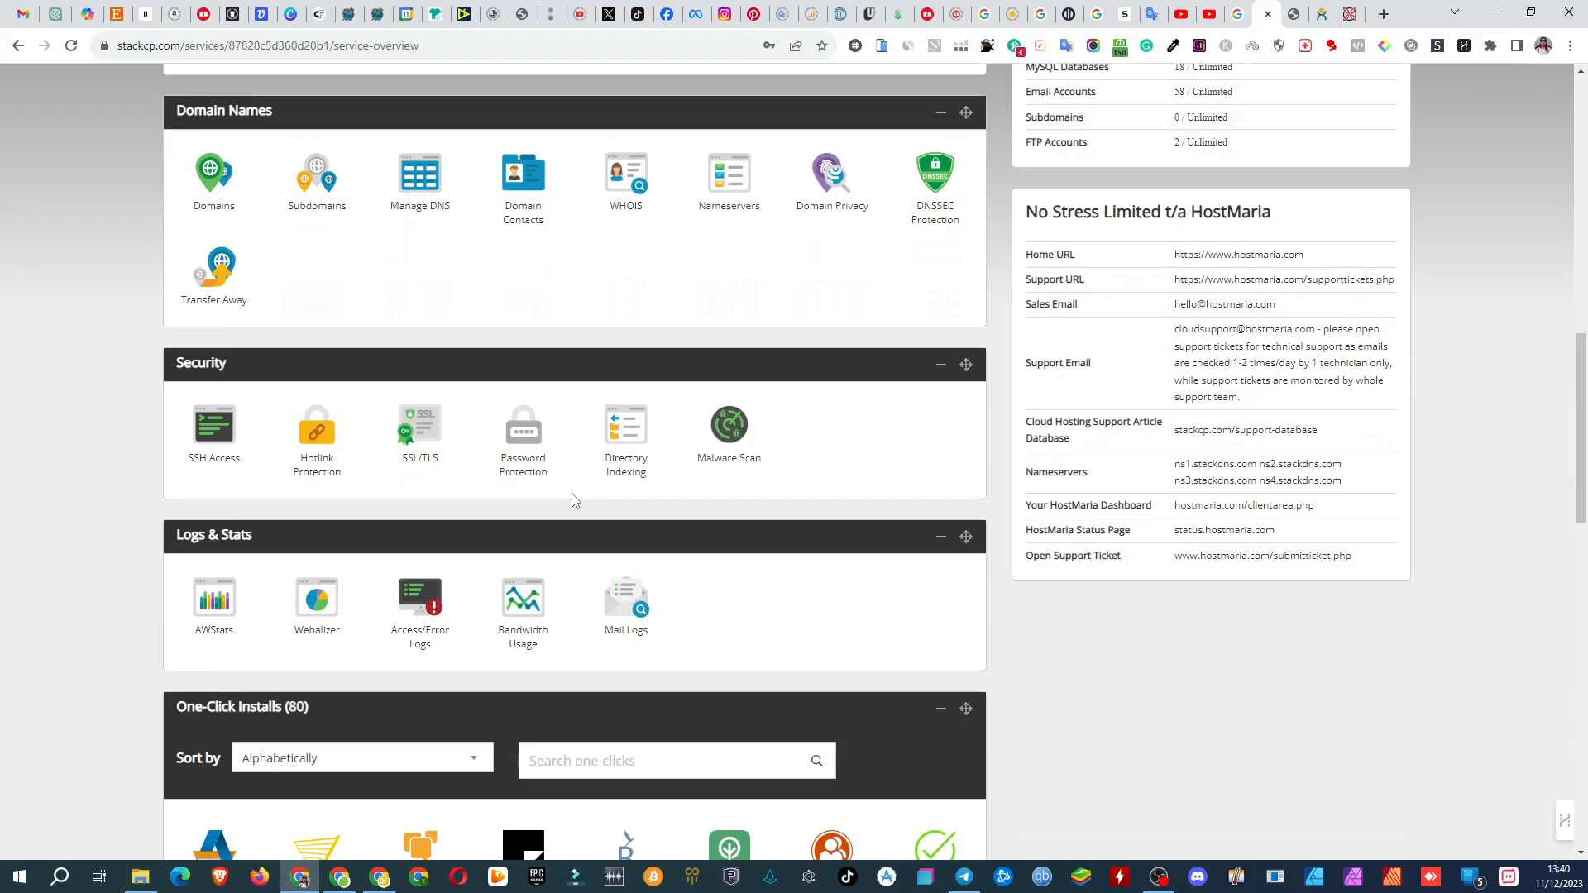
click(427, 429)
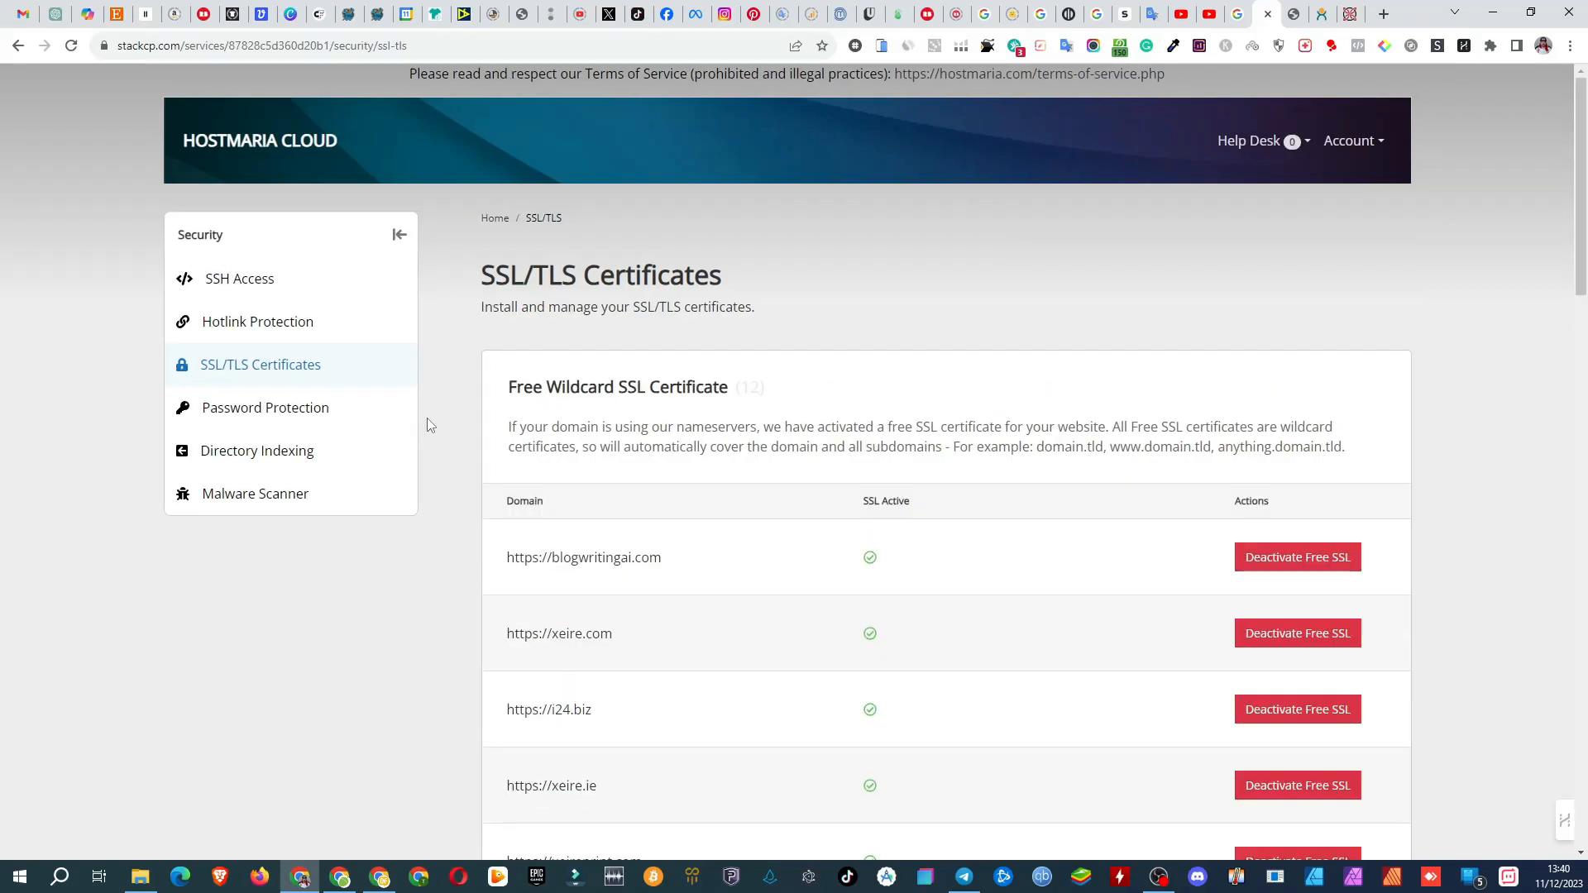
Step: Turn off Force HTTPS for the hosting package
scroll(479, 430, down, 13)
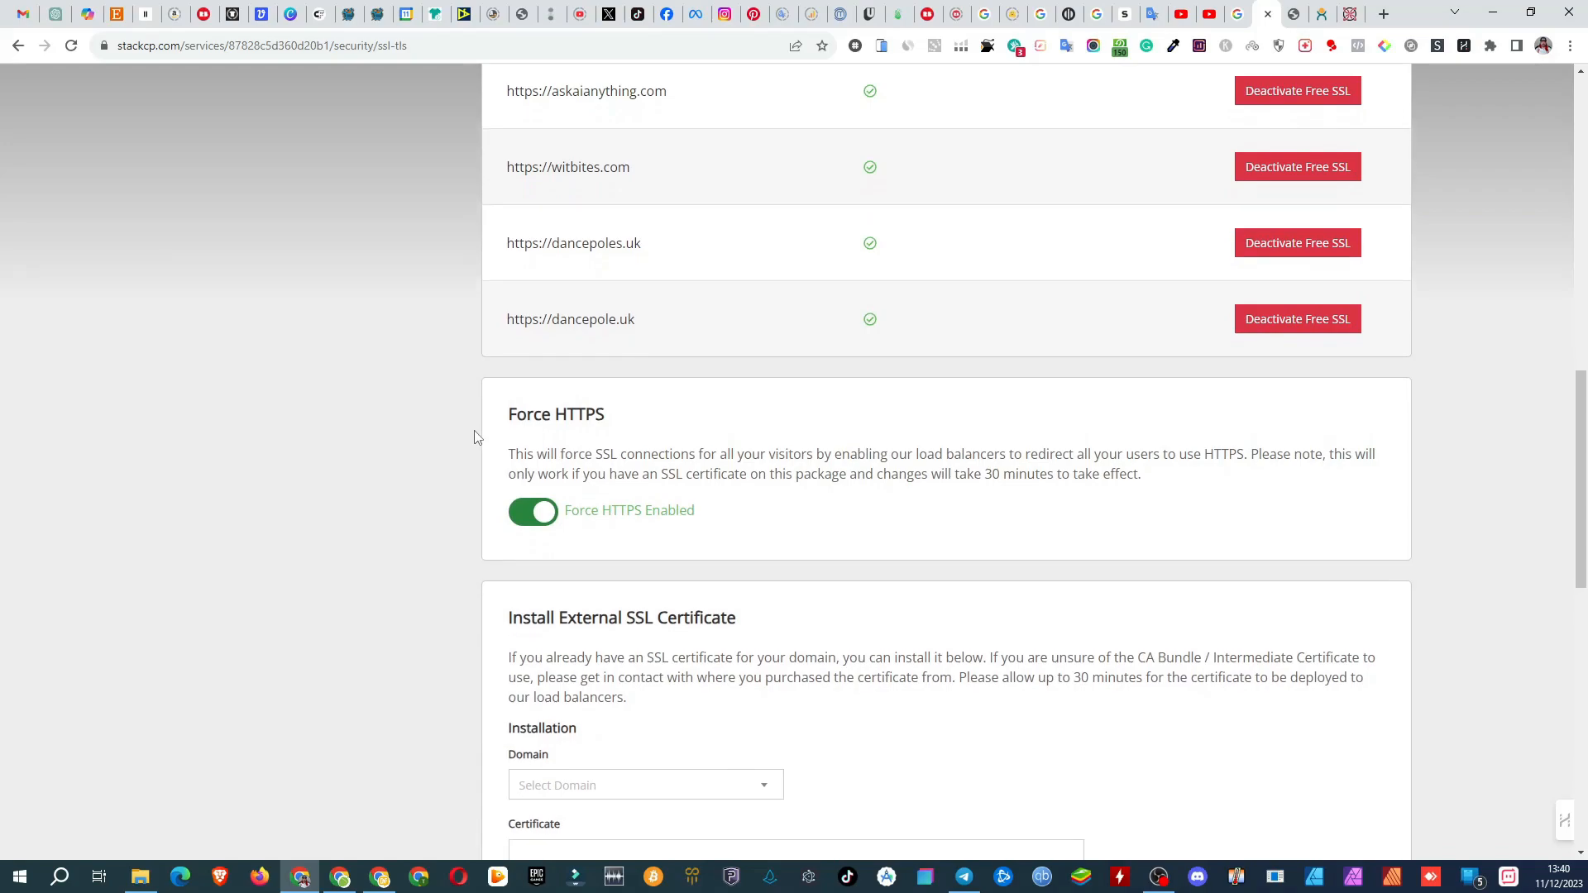
scroll(474, 437, down, 2)
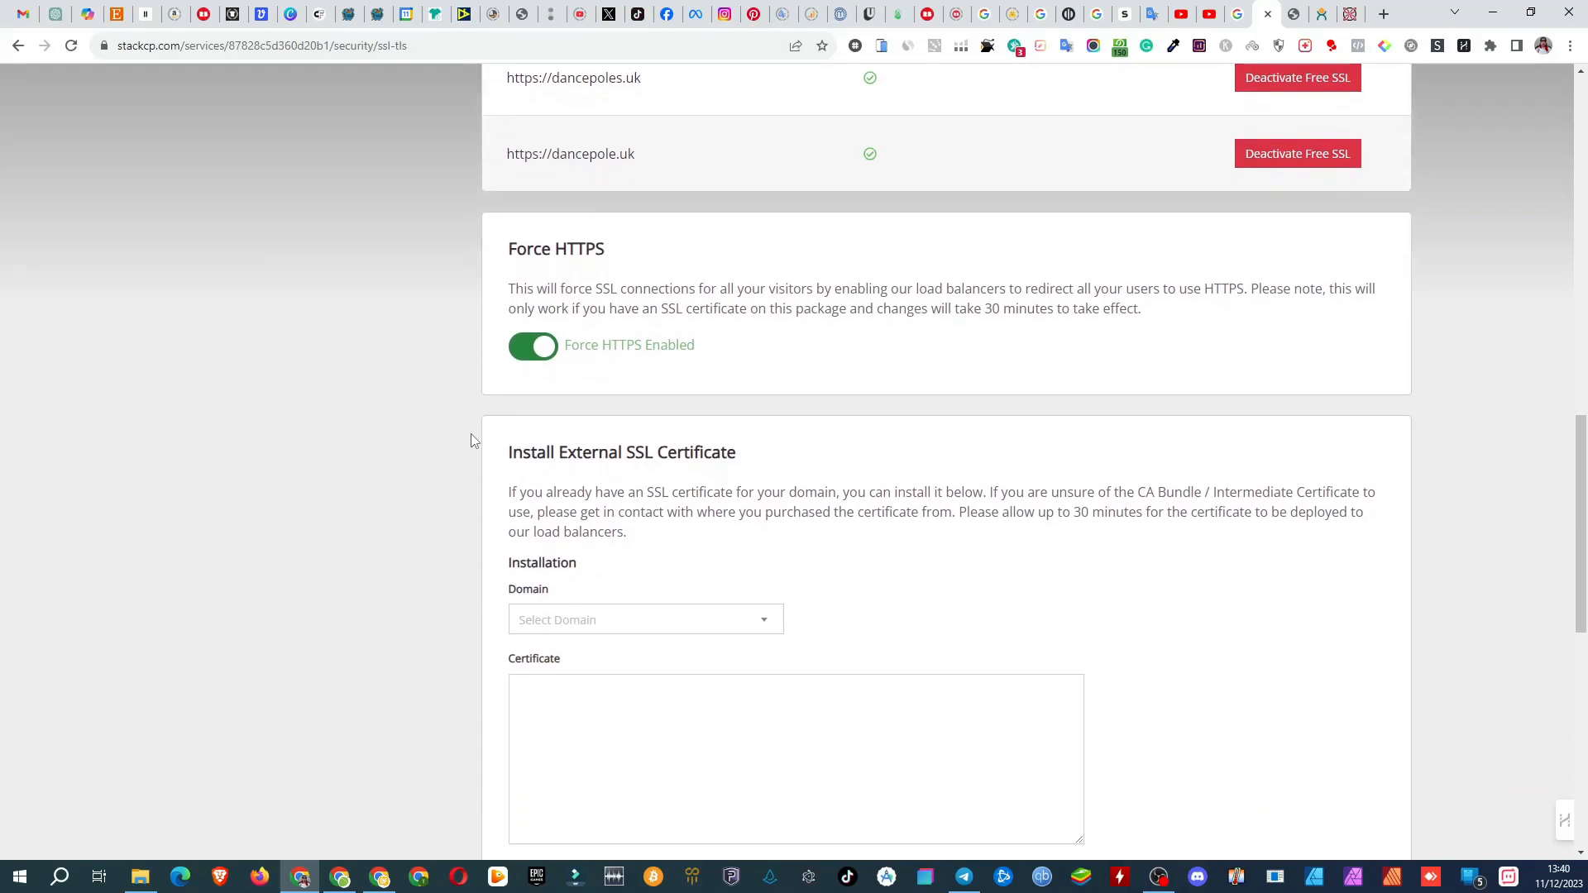
click(523, 356)
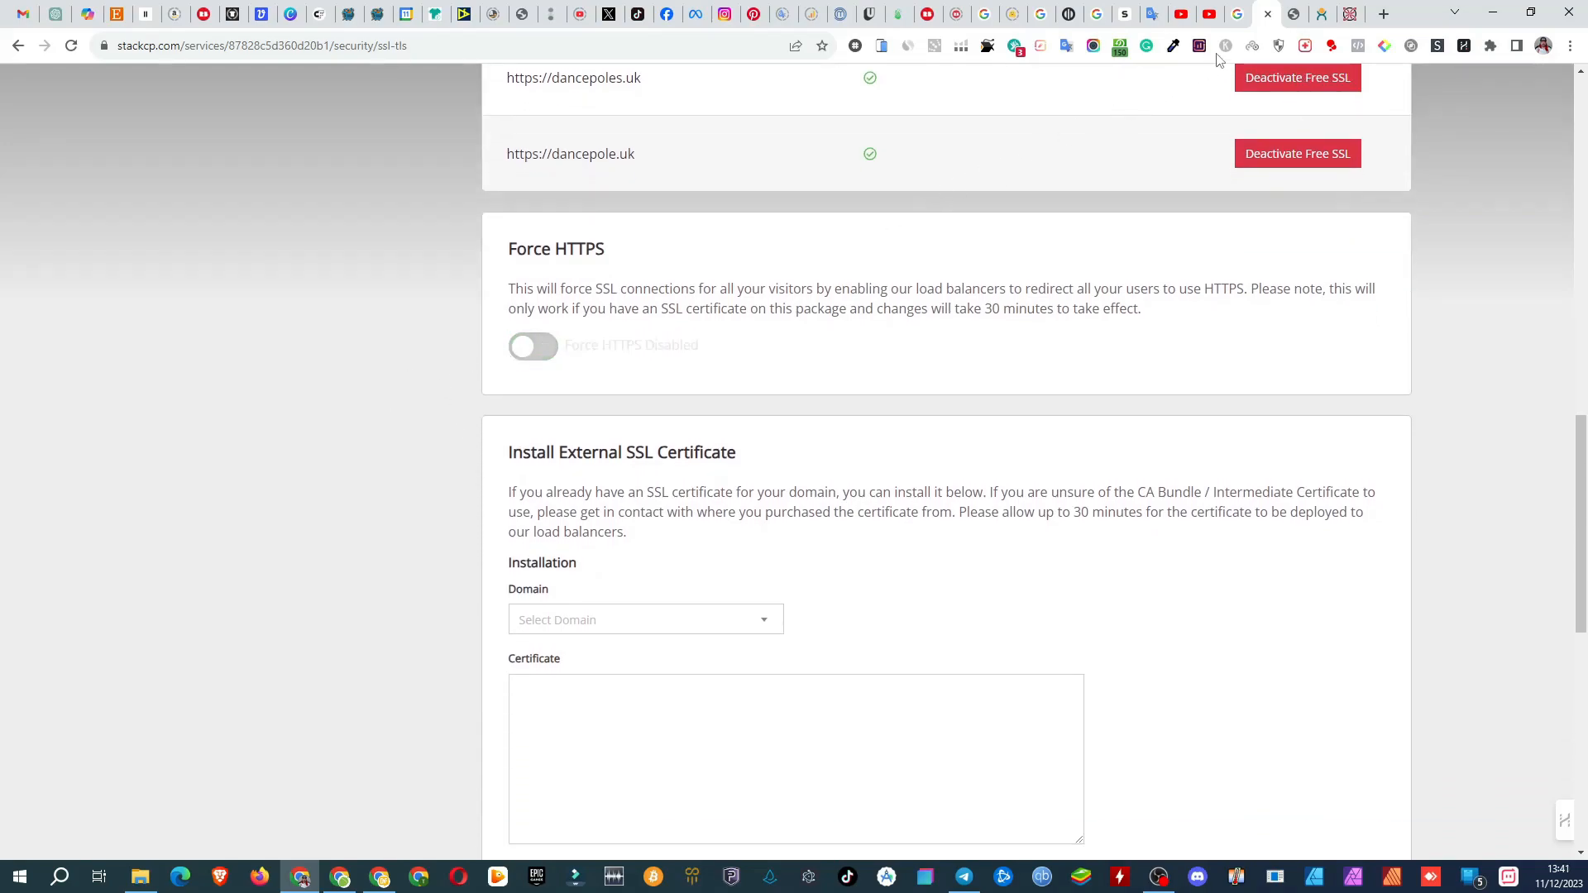
Step: In the dancepoles.uk WordPress admin, find the plugin "jsm force" and install and activate JSM Force HTTP to HTTPS / SSL
click(1293, 14)
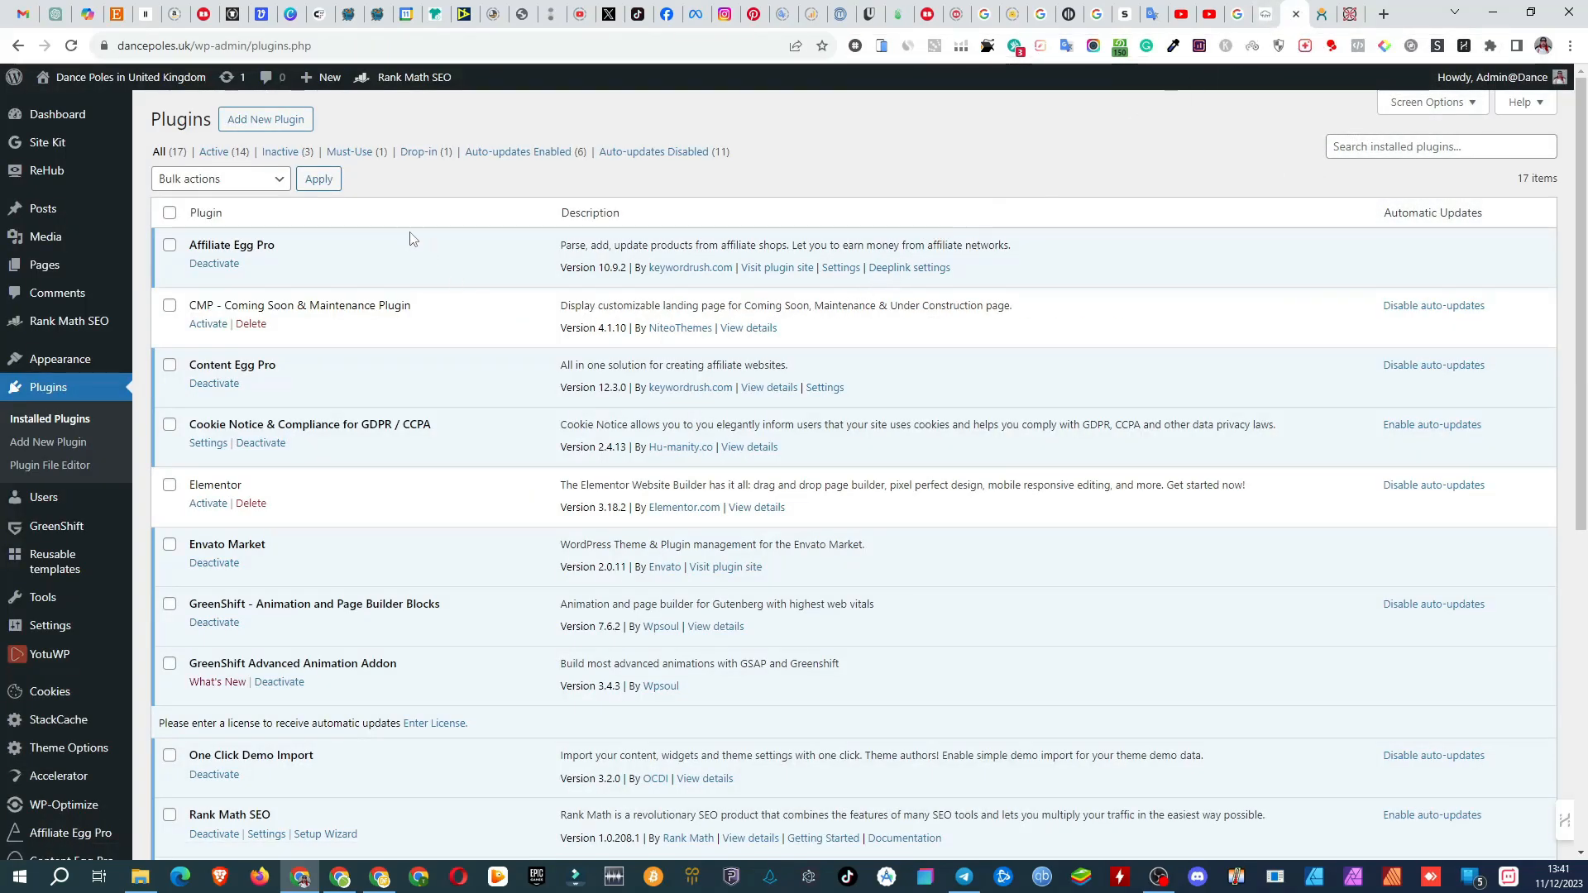
click(290, 121)
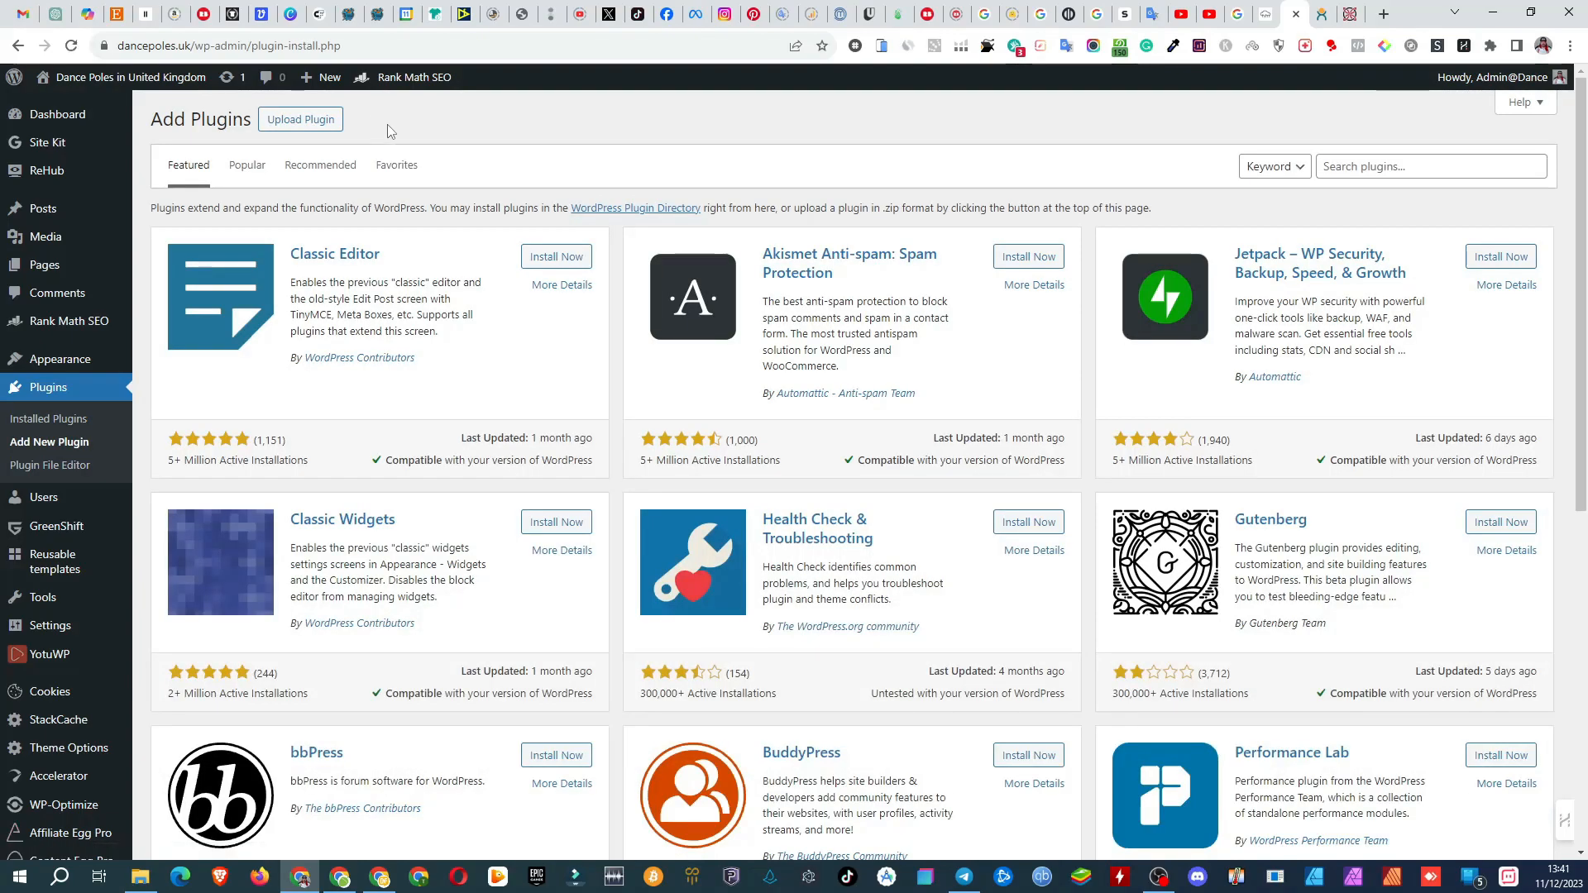
click(1337, 165)
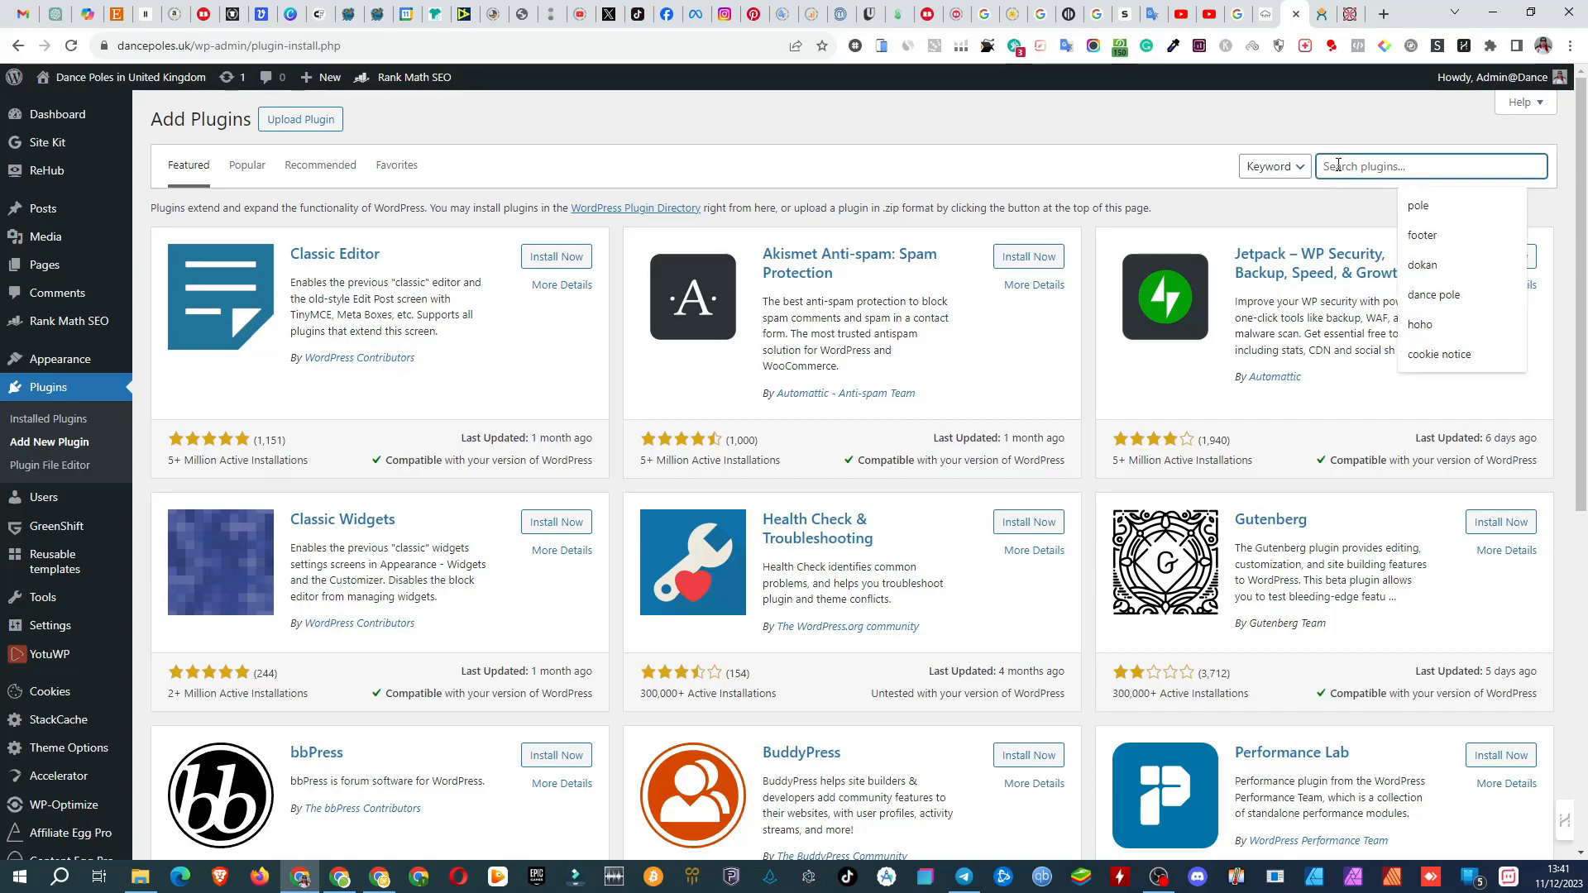
text(jsm force)
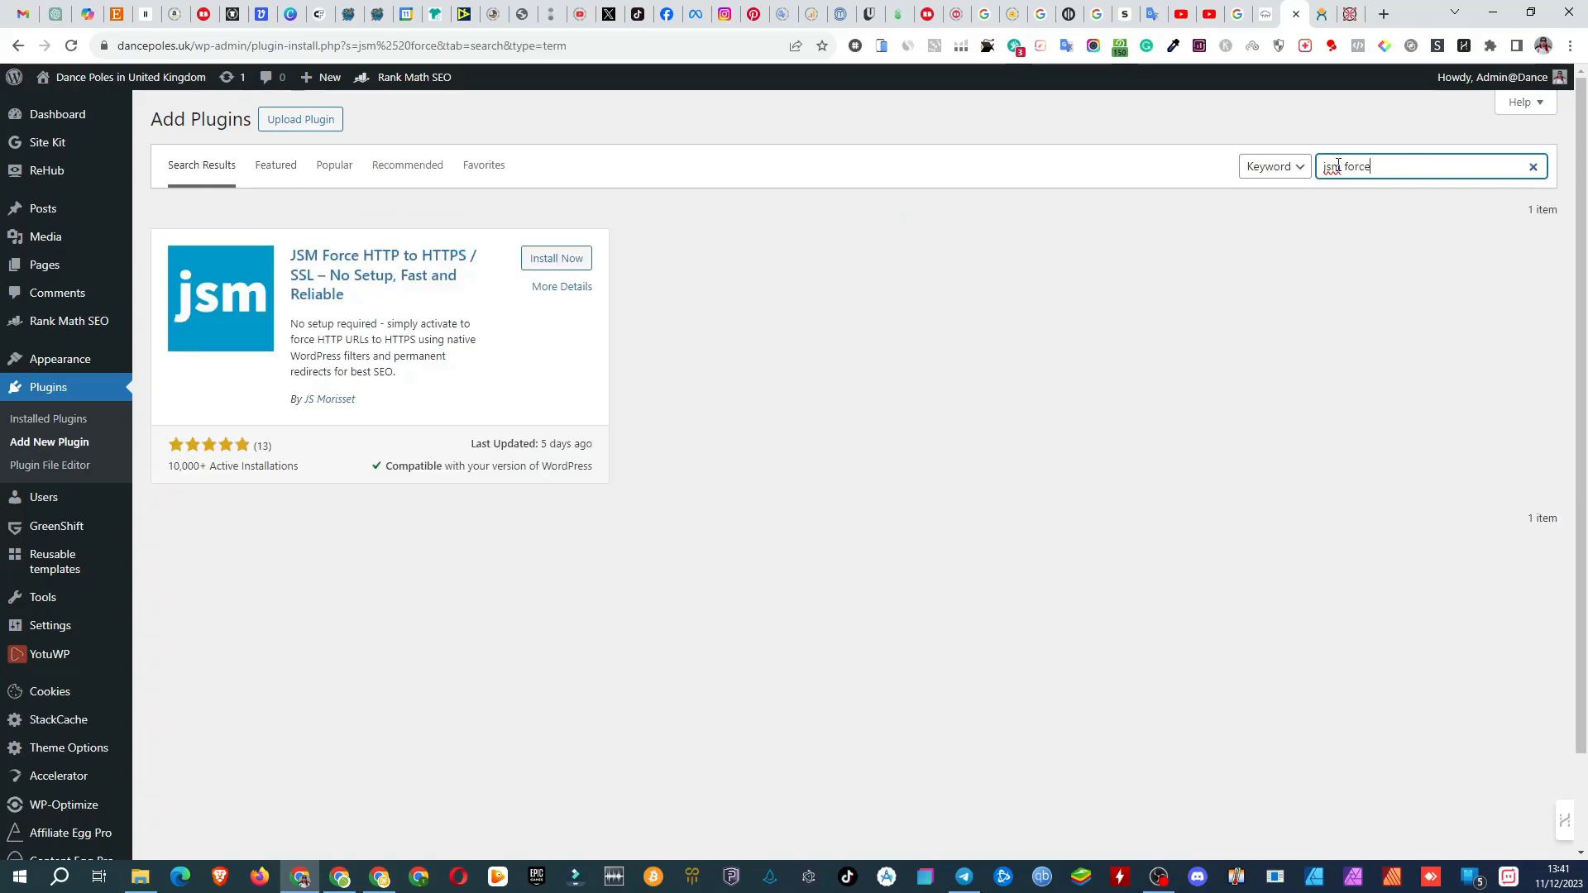
click(567, 261)
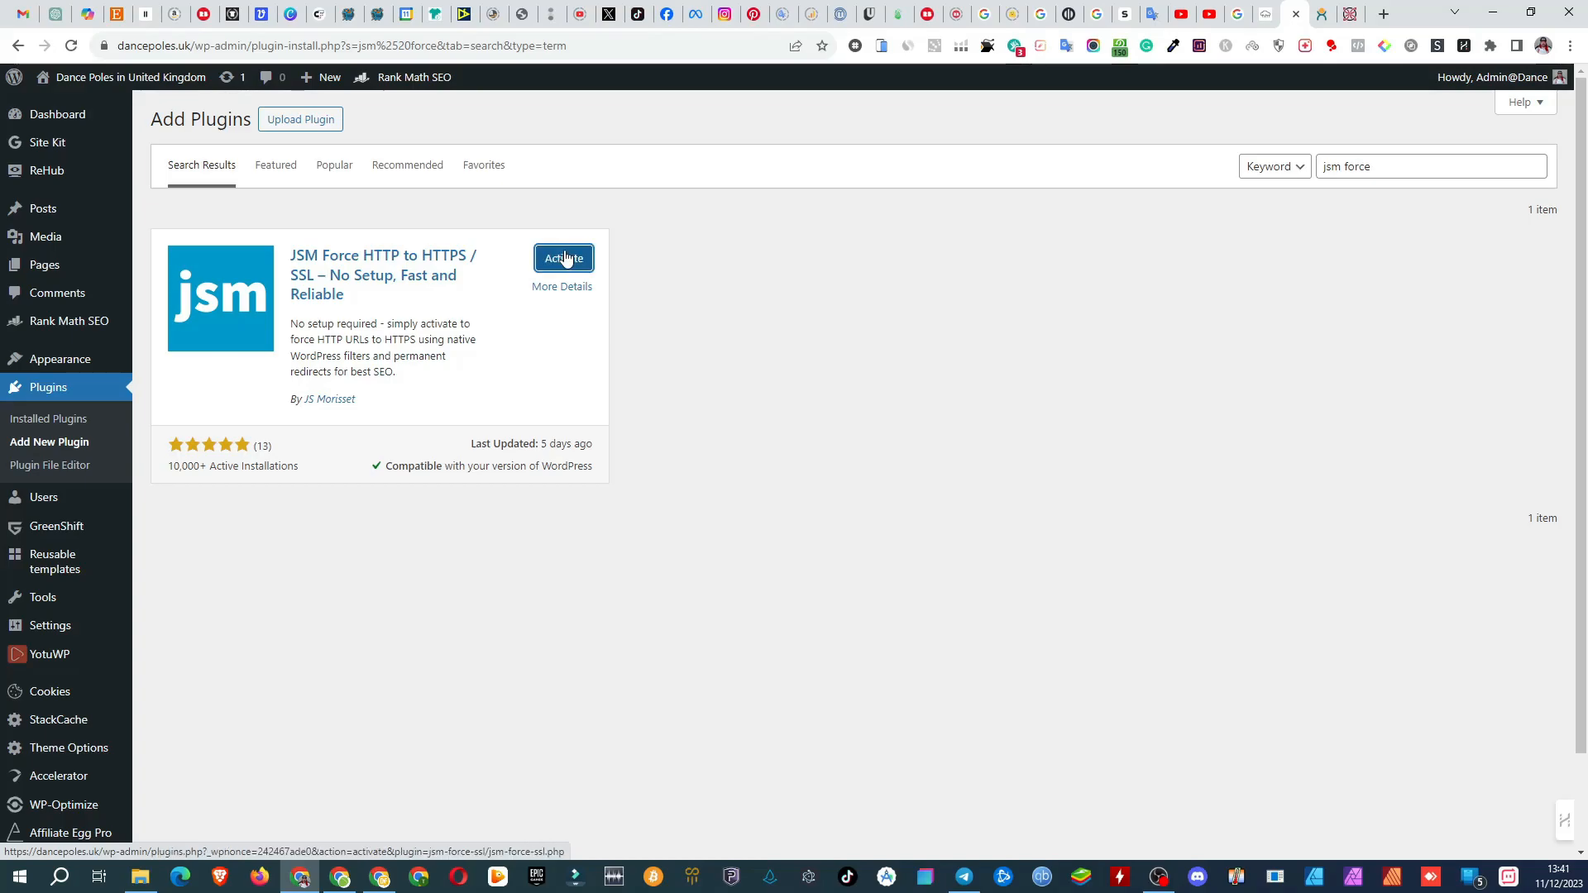
click(565, 259)
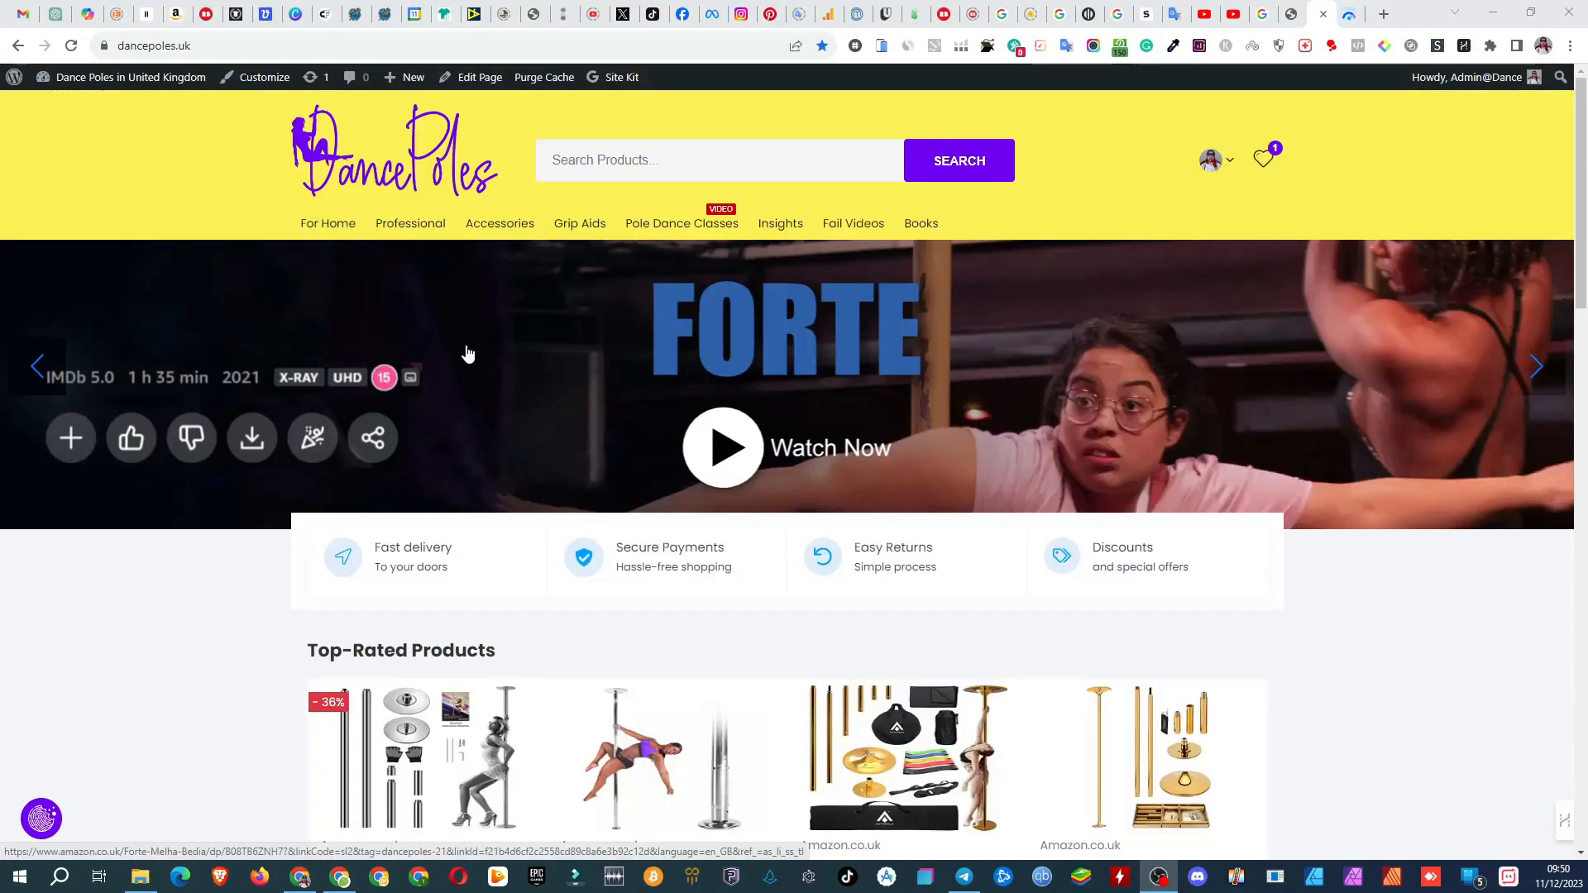
Step: Look through the dancepoles.uk home page and the Dance Poles for Home page, examining their products and content
scroll(464, 350, down, 7)
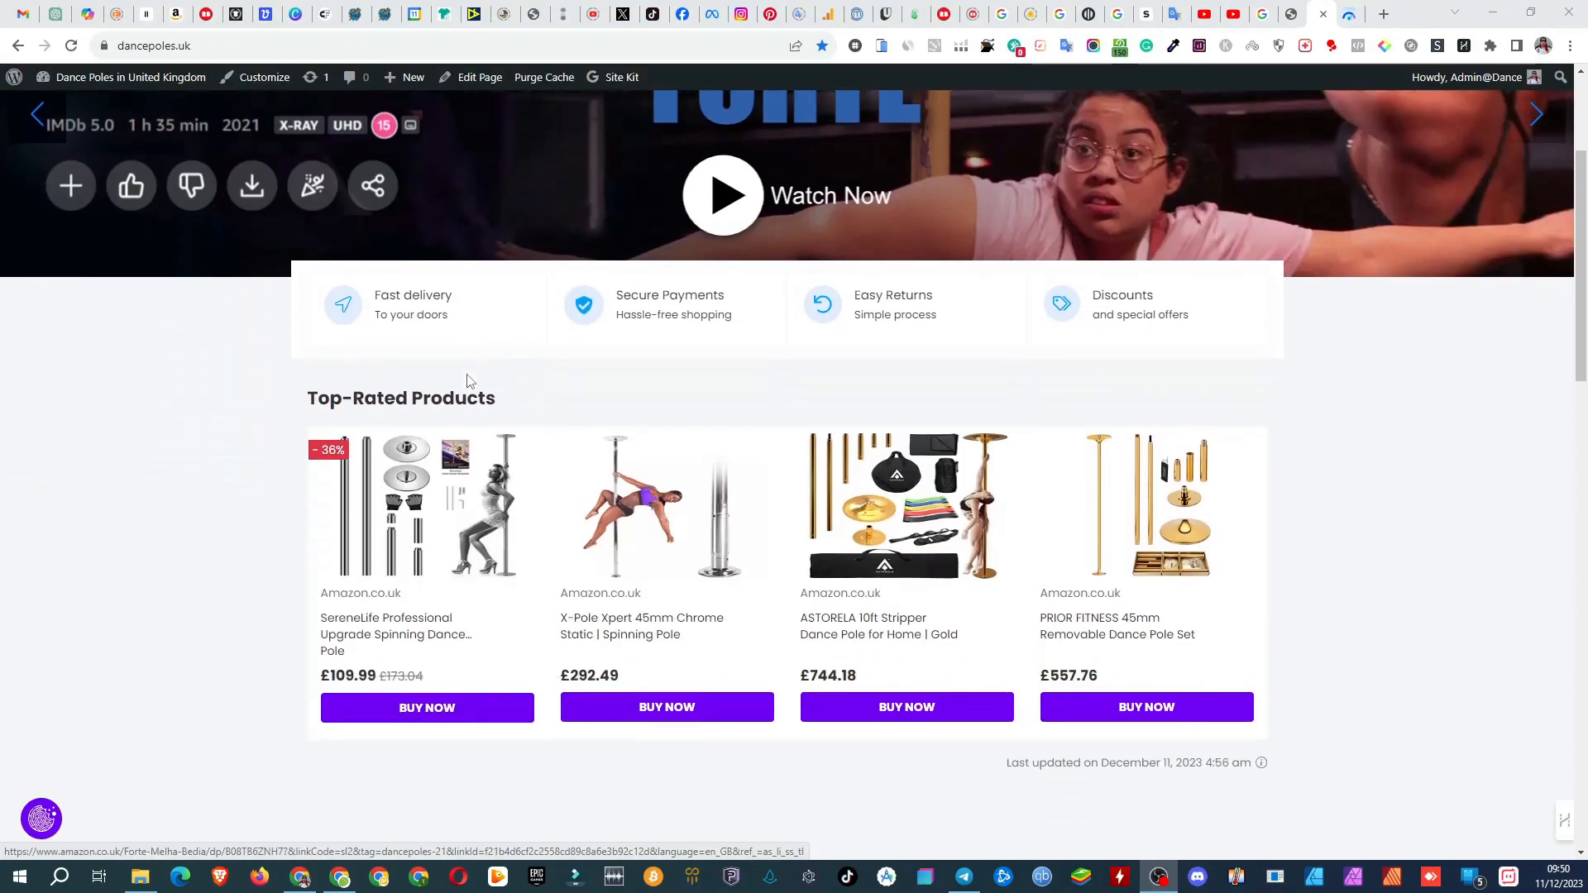
scroll(478, 401, down, 15)
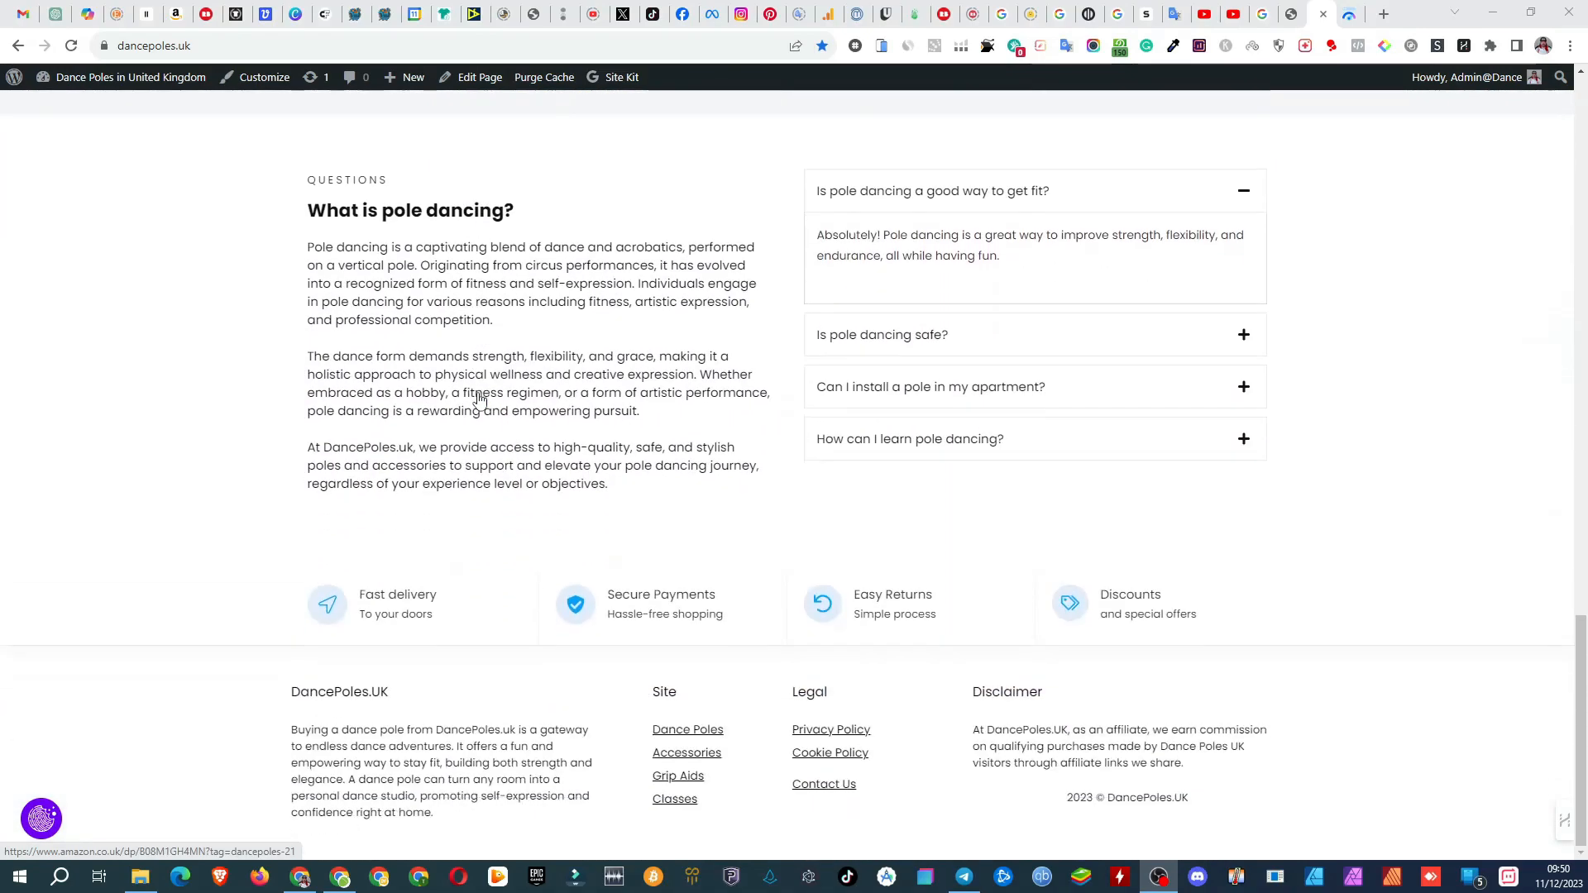
scroll(479, 401, up, 16)
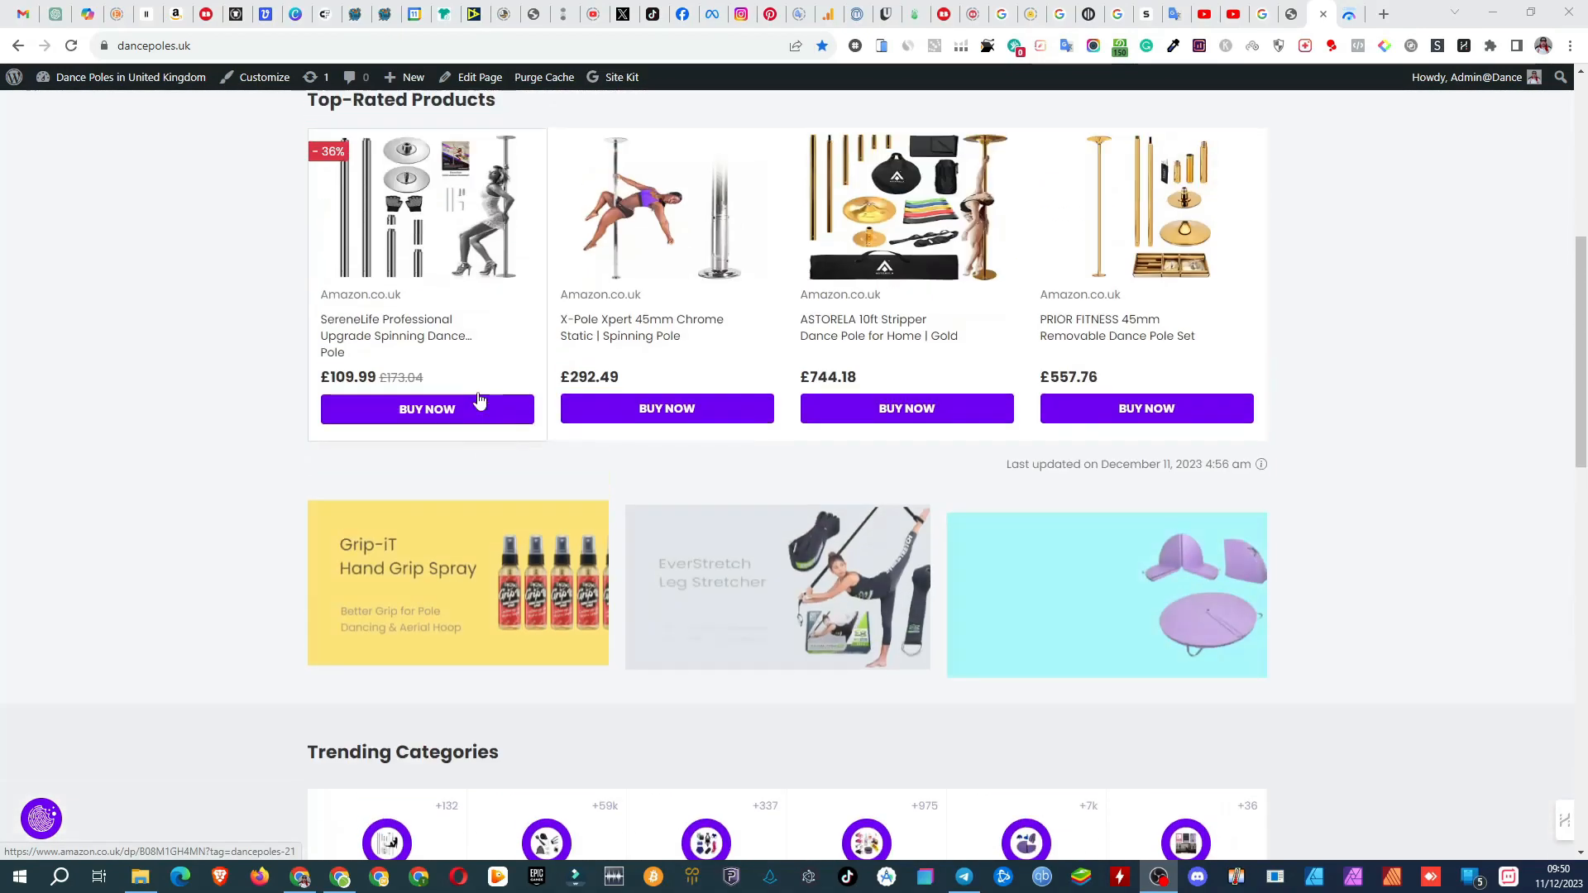
scroll(479, 401, up, 3)
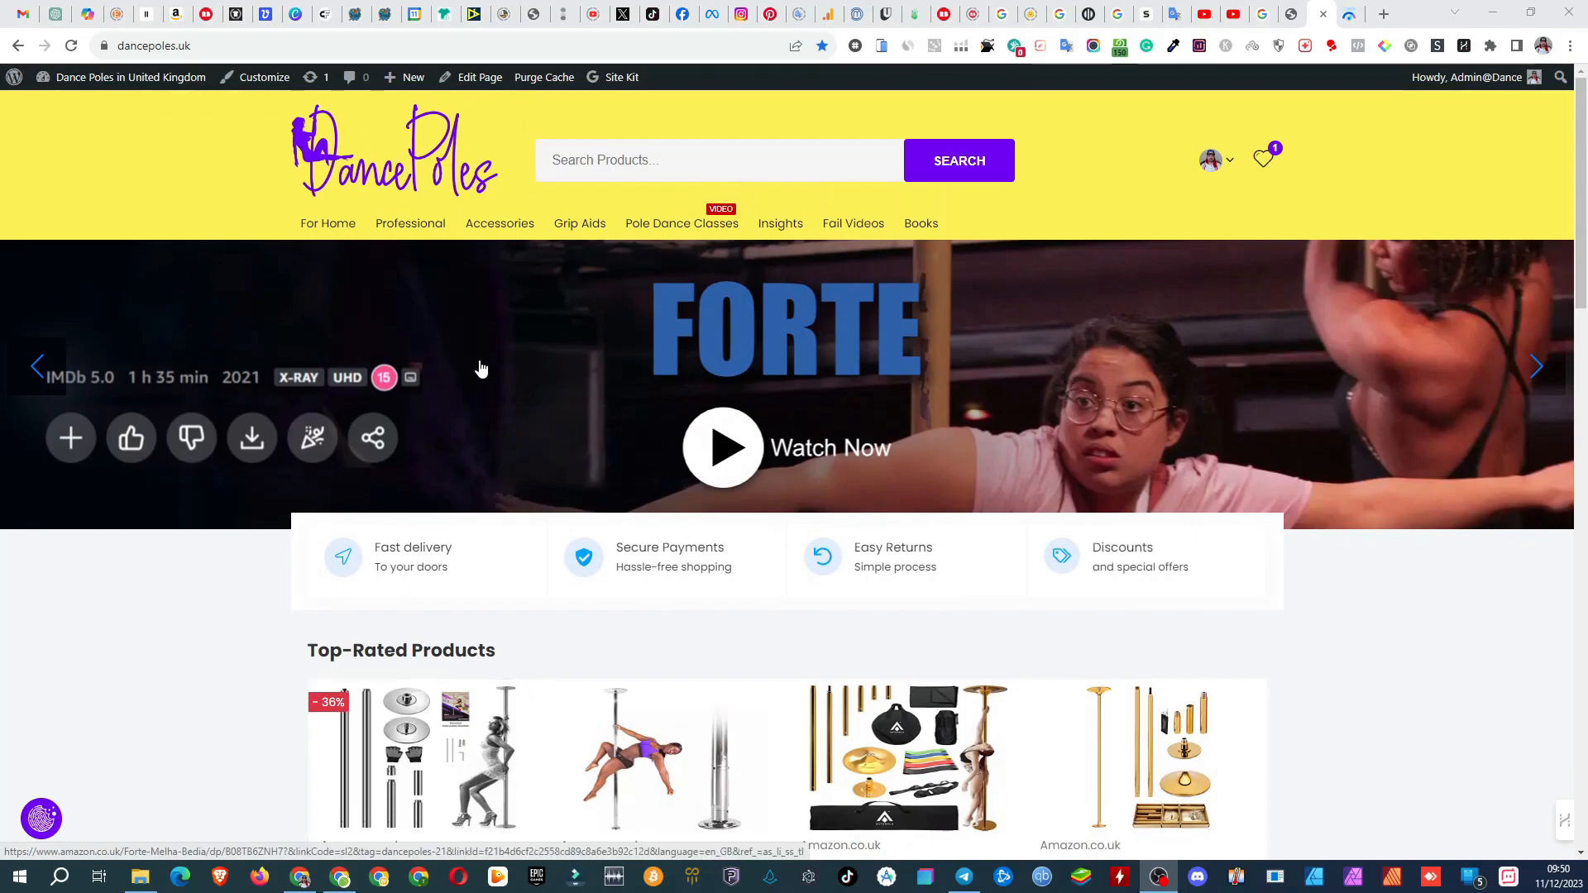
click(346, 226)
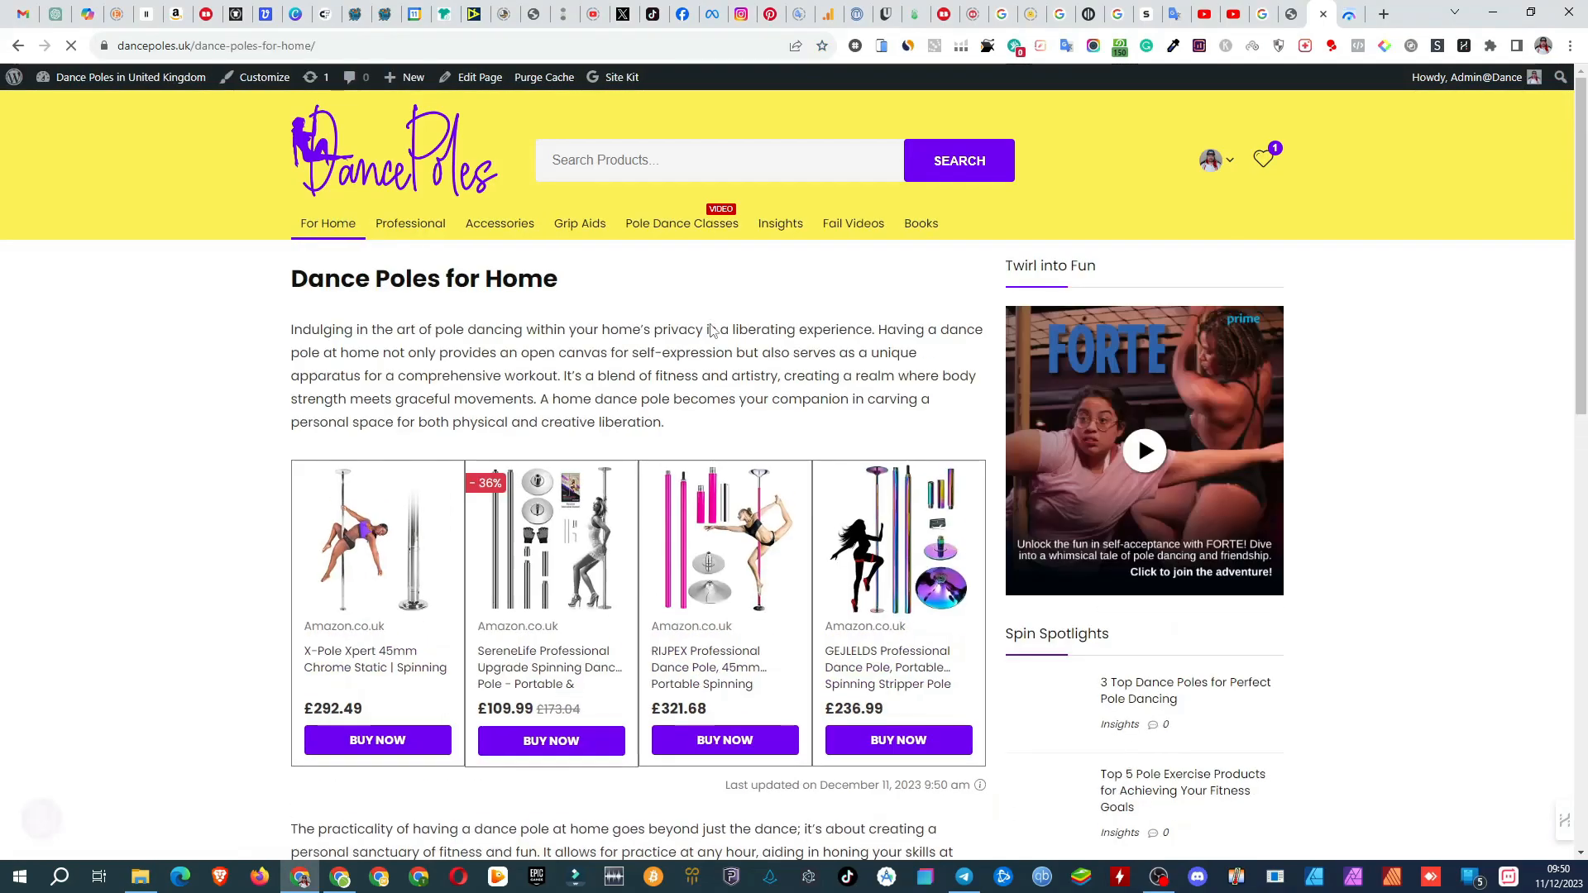
scroll(703, 335, down, 4)
scroll(701, 340, down, 9)
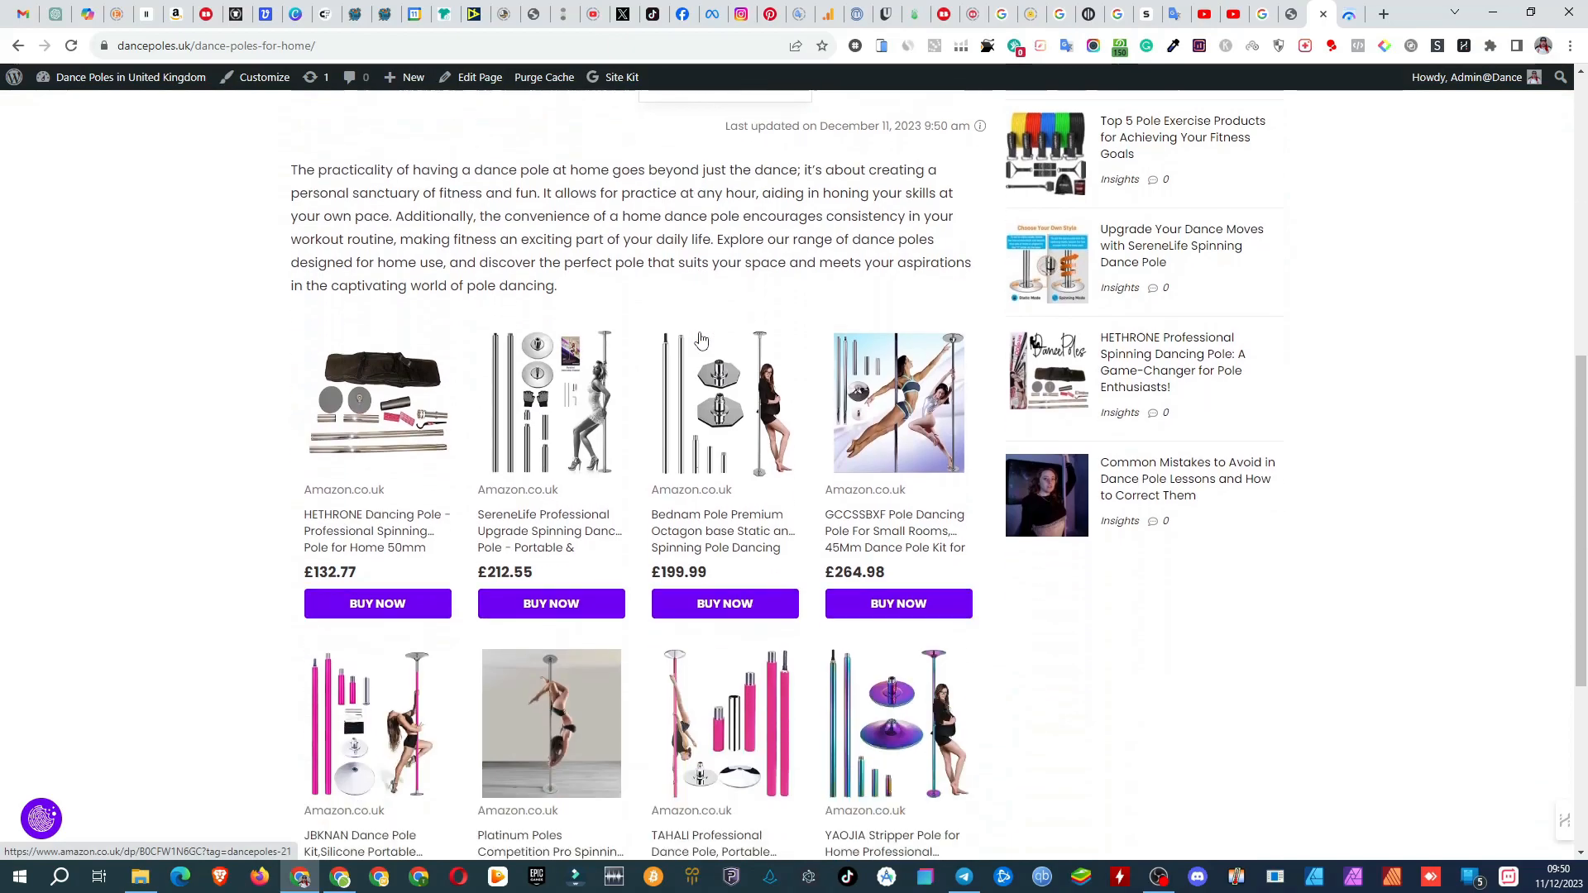
scroll(702, 339, up, 1)
scroll(701, 340, up, 12)
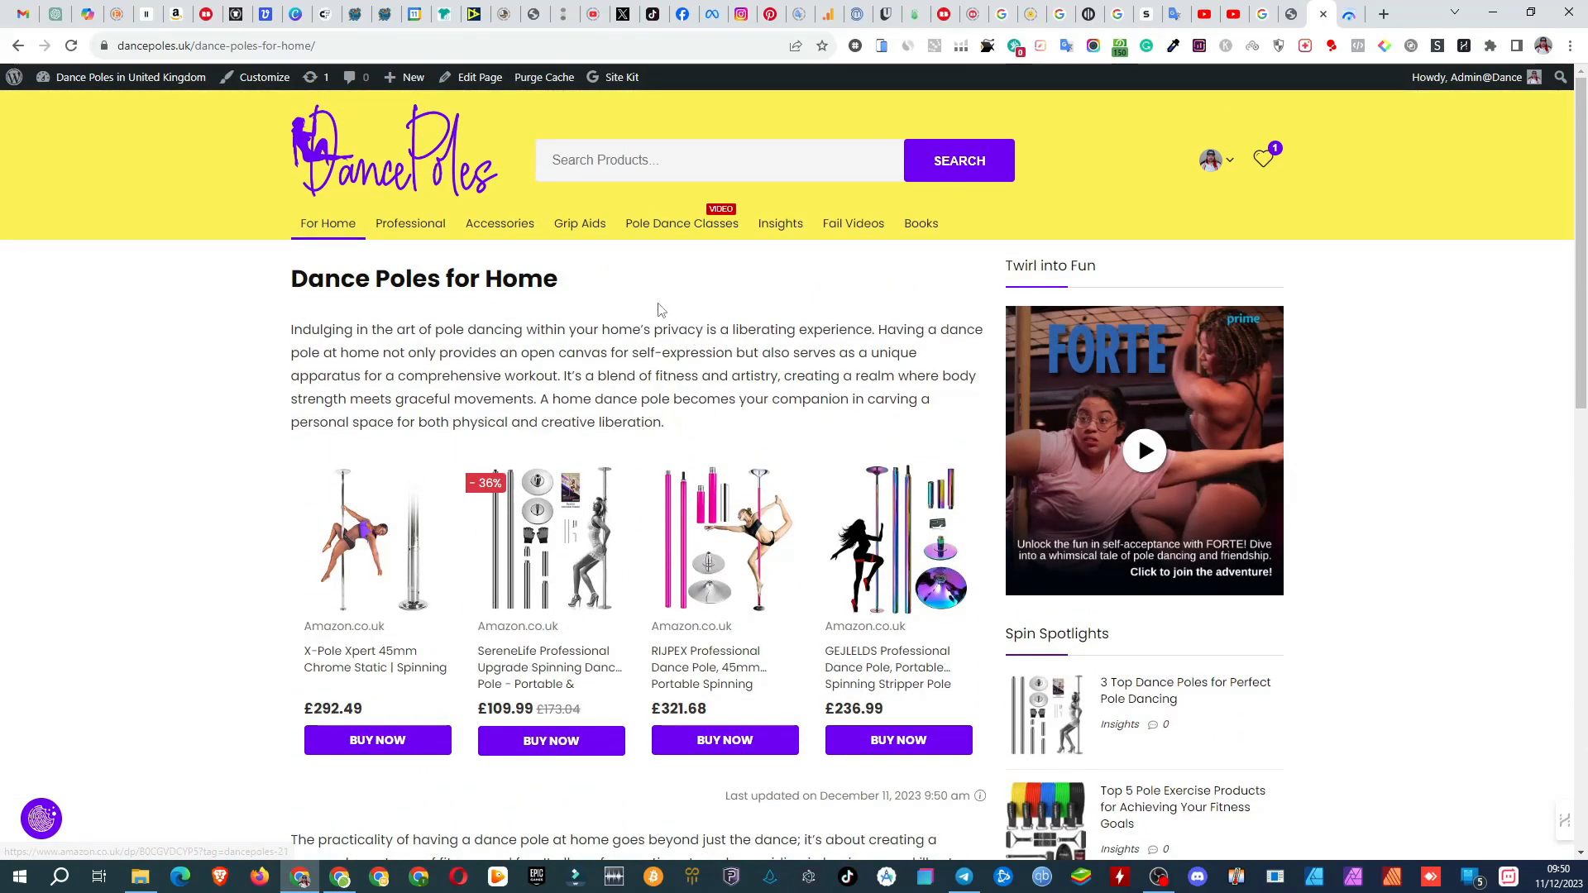
Step: Look through the Pole Dancing Classes and Pole Dance Accessories pages, examining their videos and products
click(646, 230)
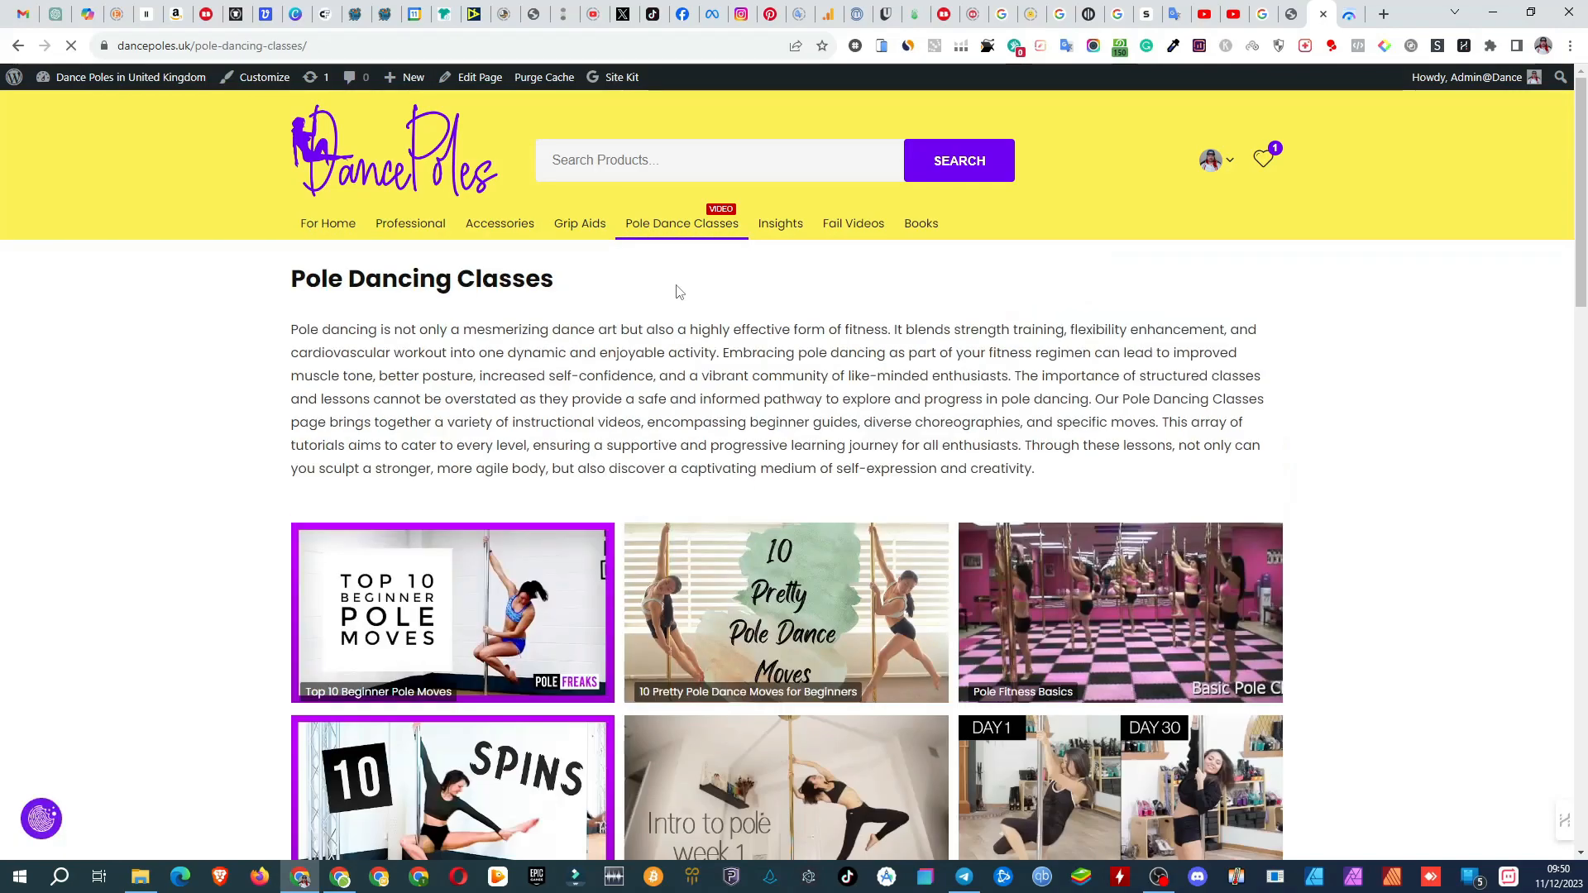
scroll(676, 289, down, 5)
scroll(675, 296, down, 10)
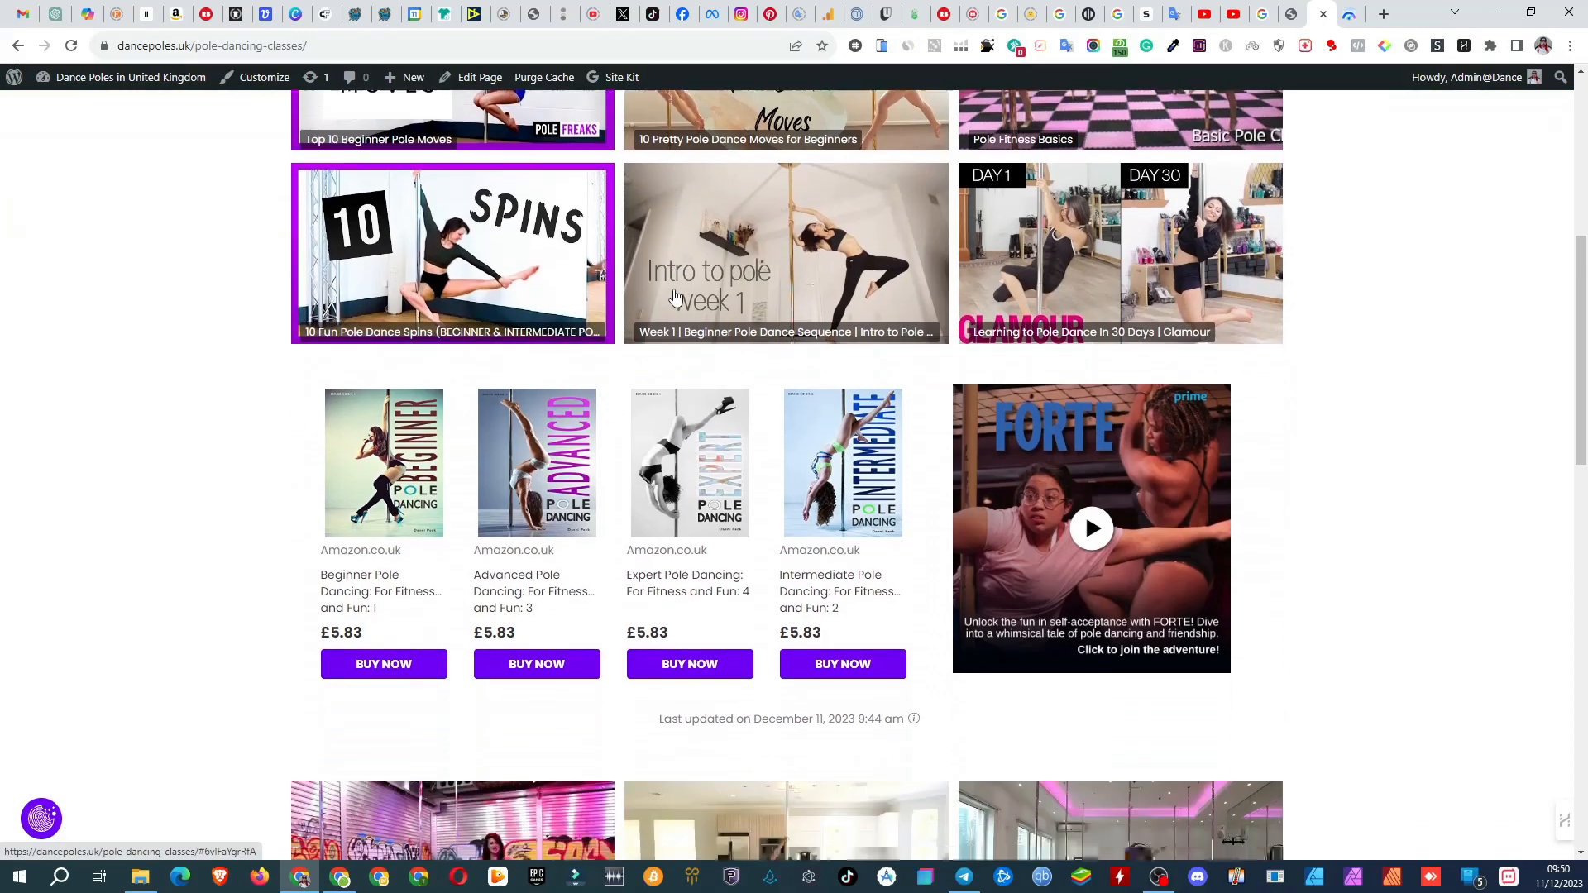
scroll(674, 300, down, 5)
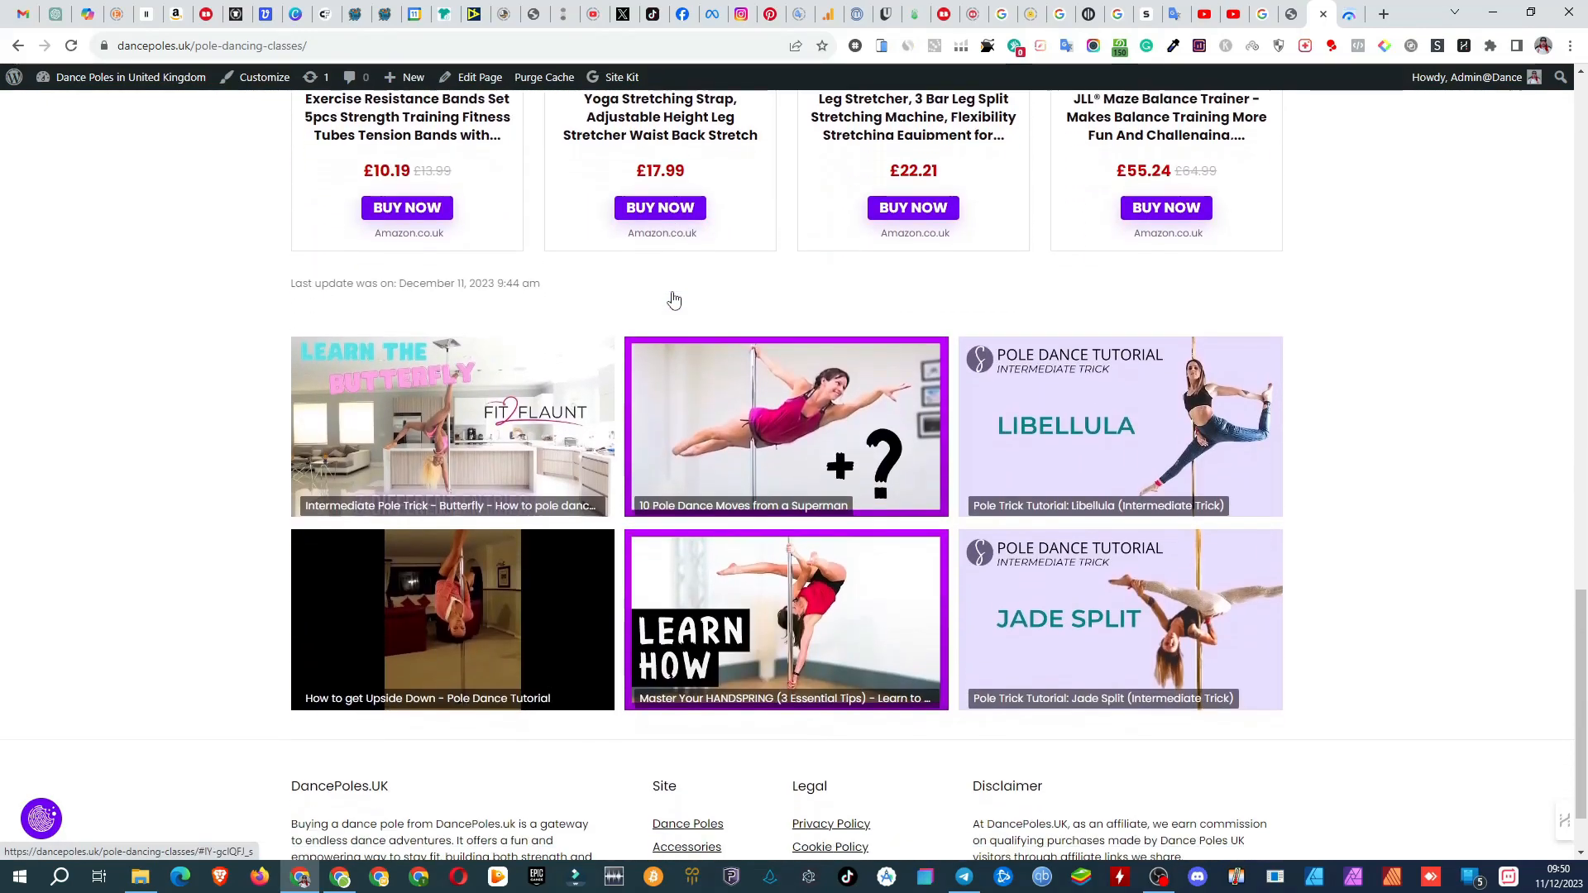
scroll(674, 300, up, 13)
scroll(674, 299, up, 10)
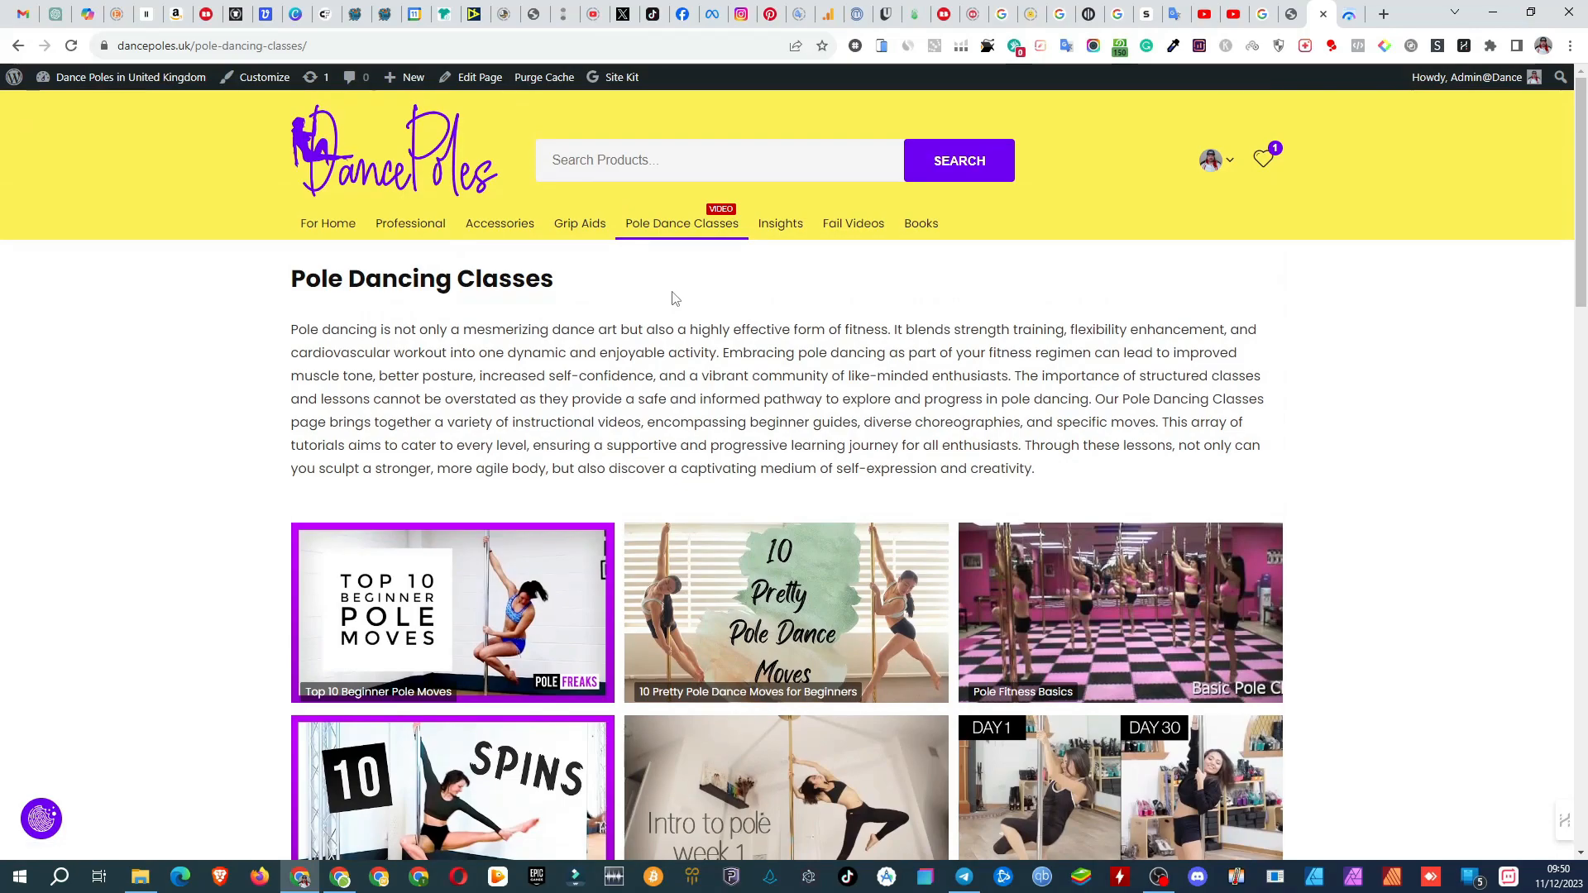
click(520, 232)
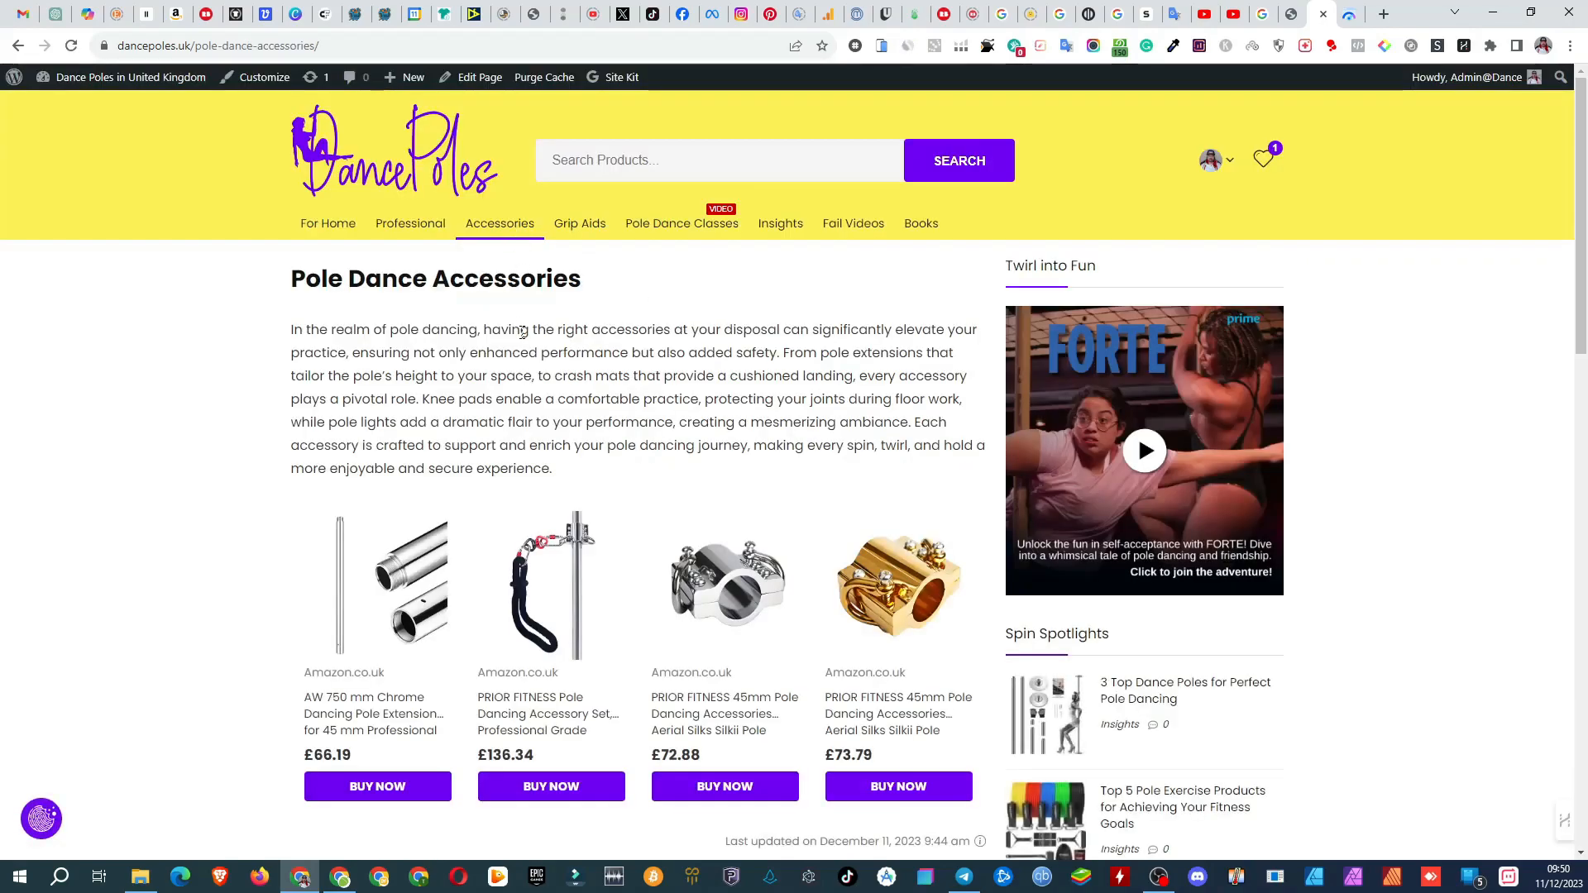
scroll(523, 332, down, 12)
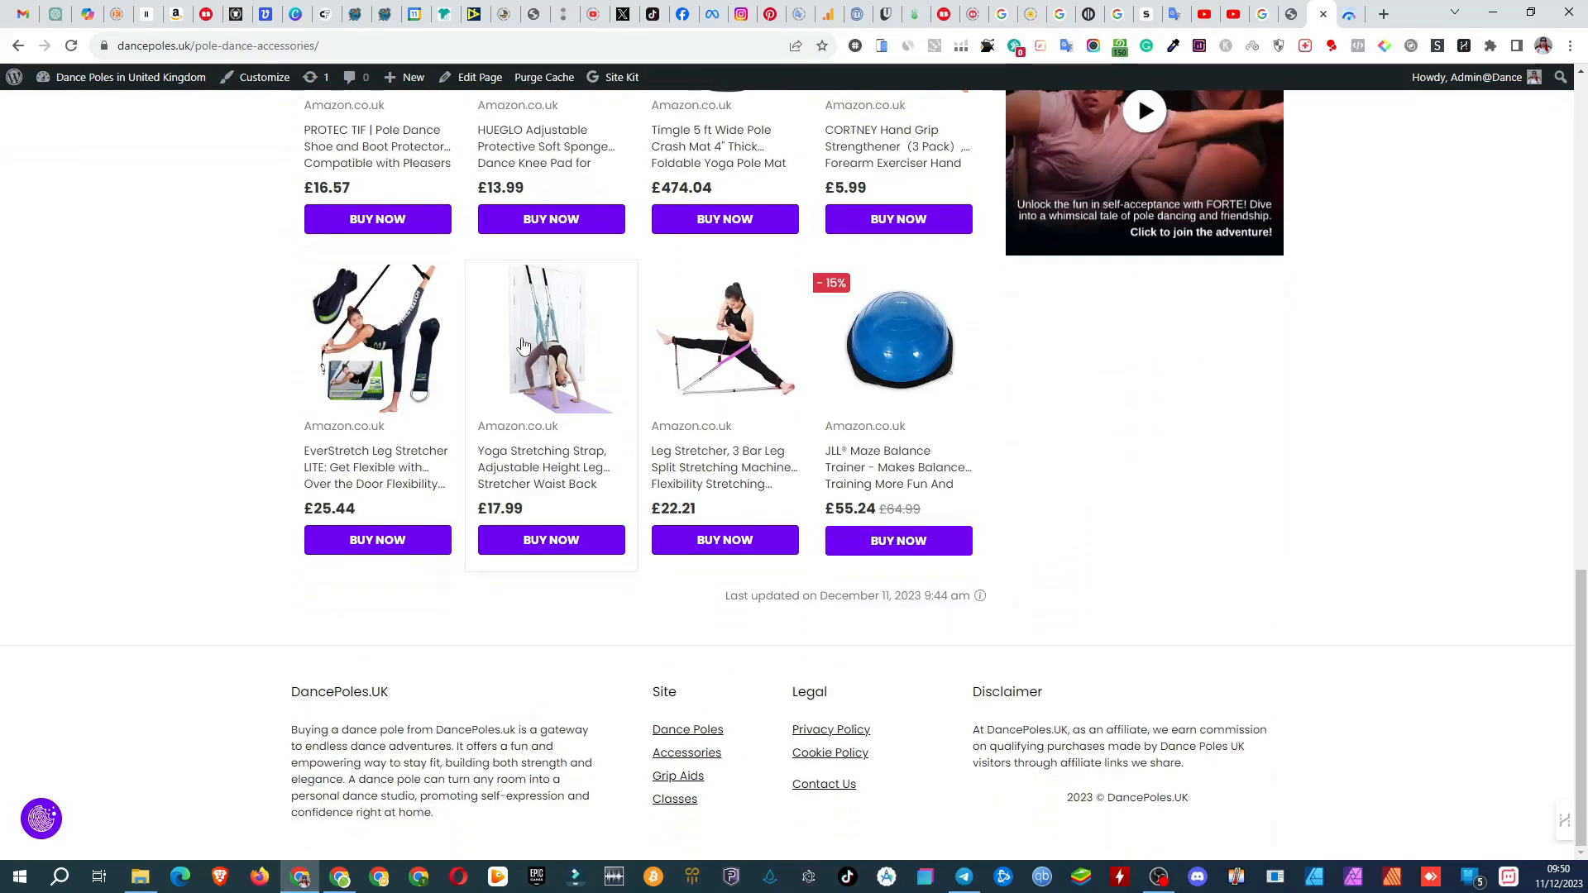
scroll(523, 344, up, 12)
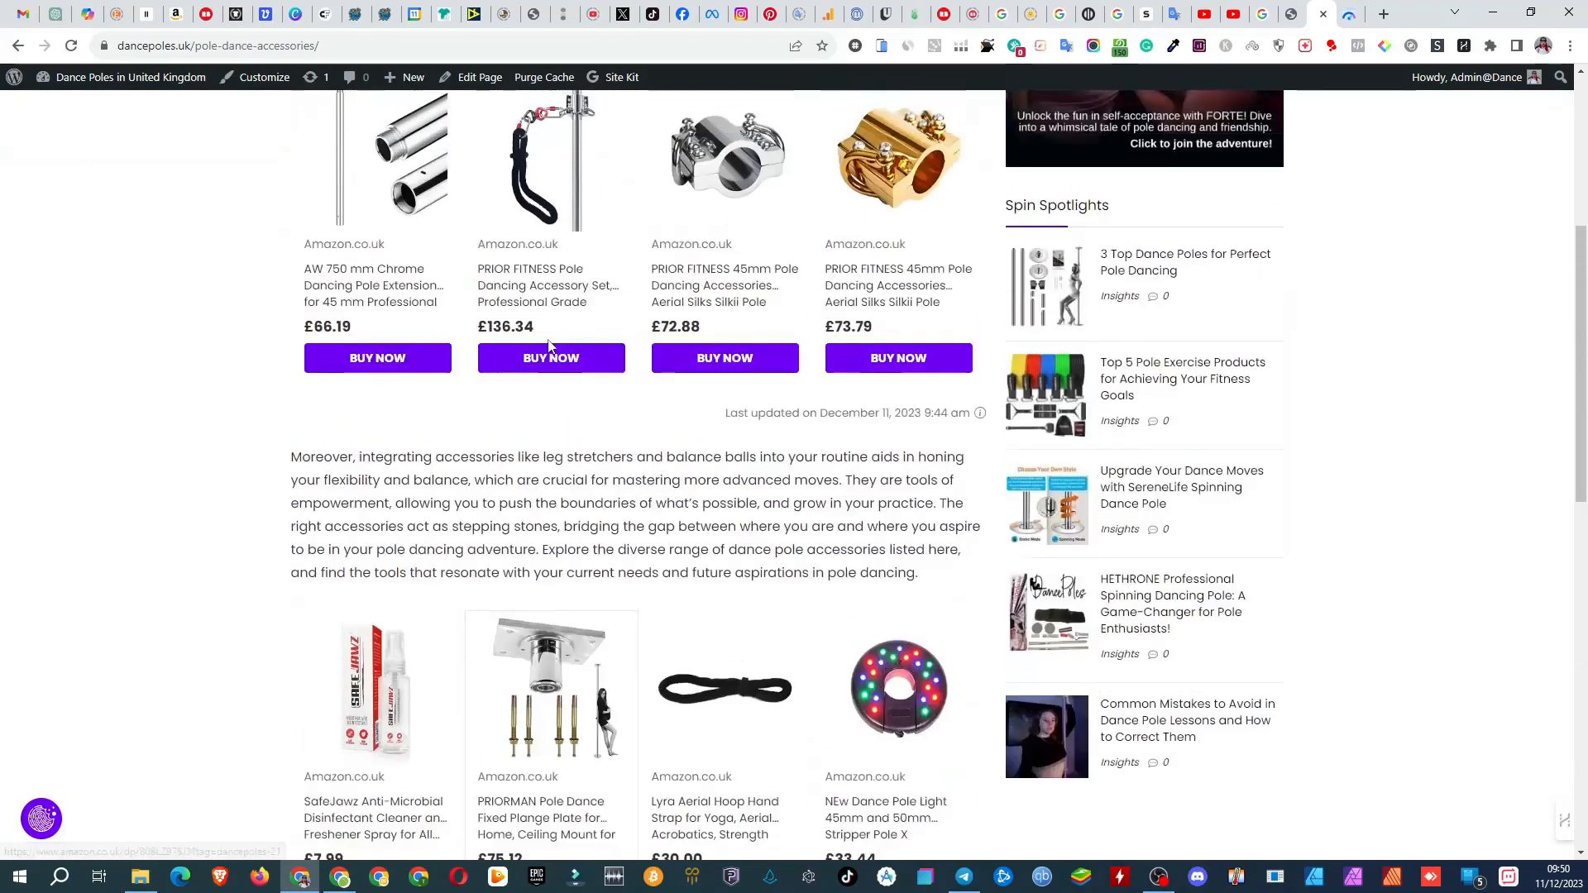
scroll(549, 346, up, 5)
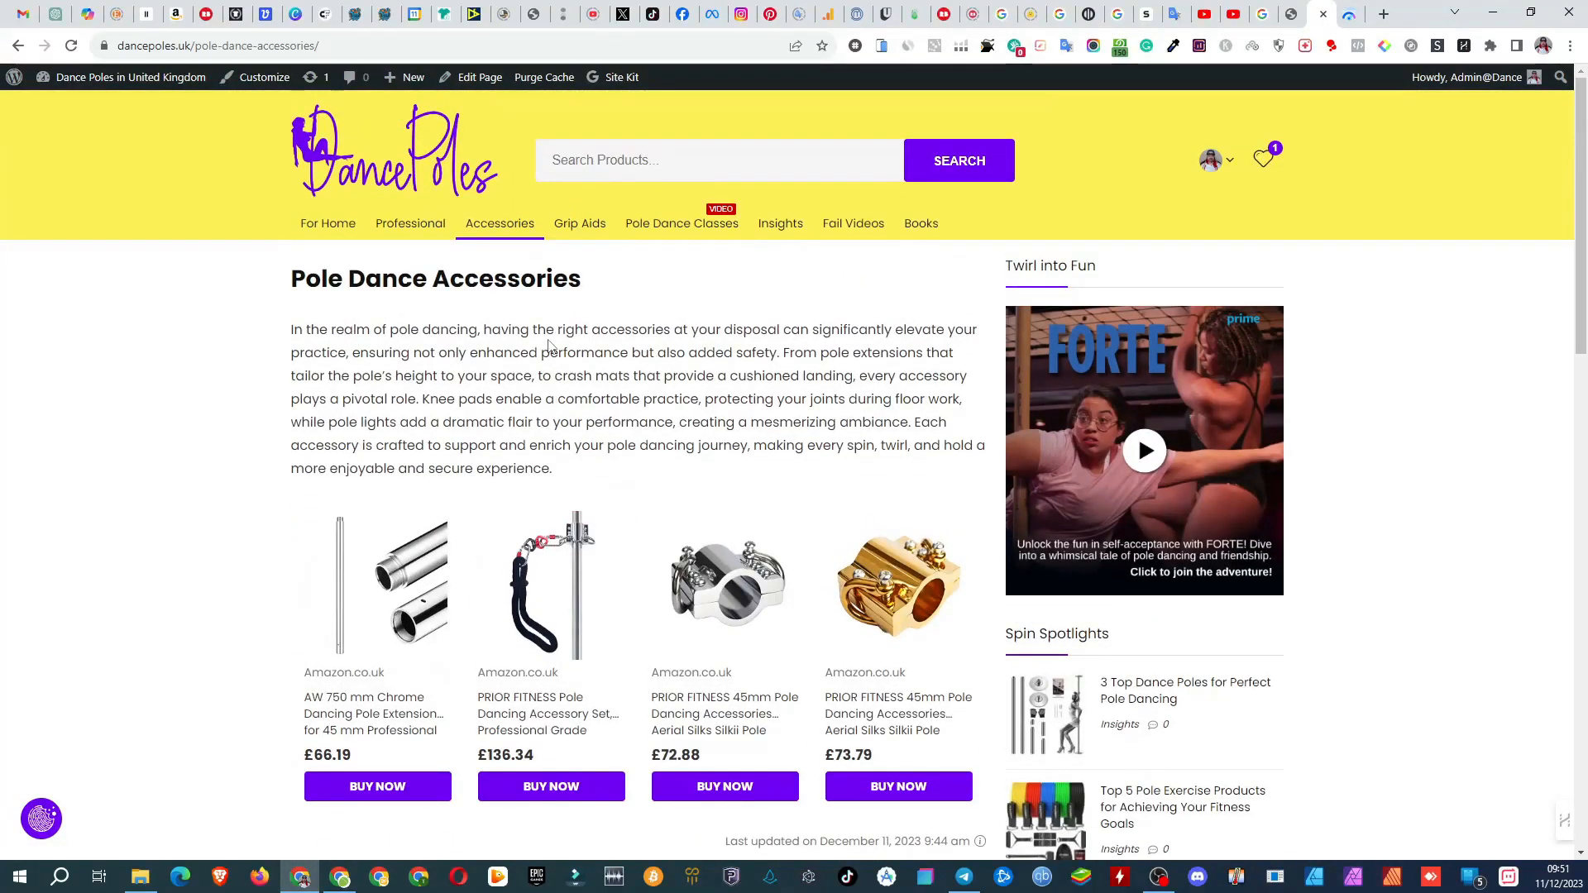
click(1348, 16)
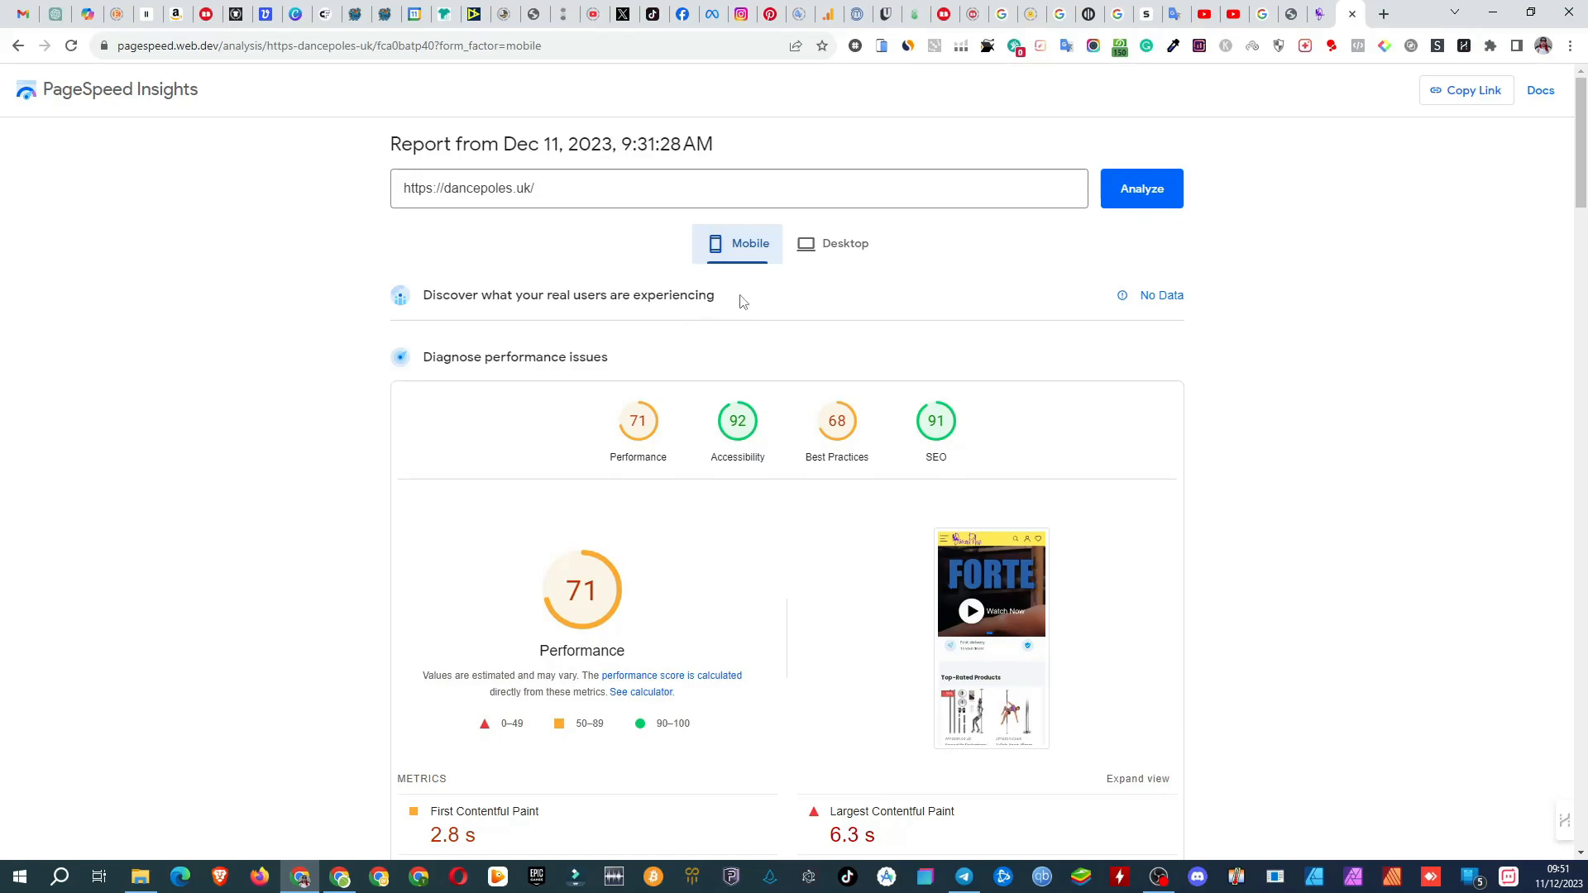
click(839, 246)
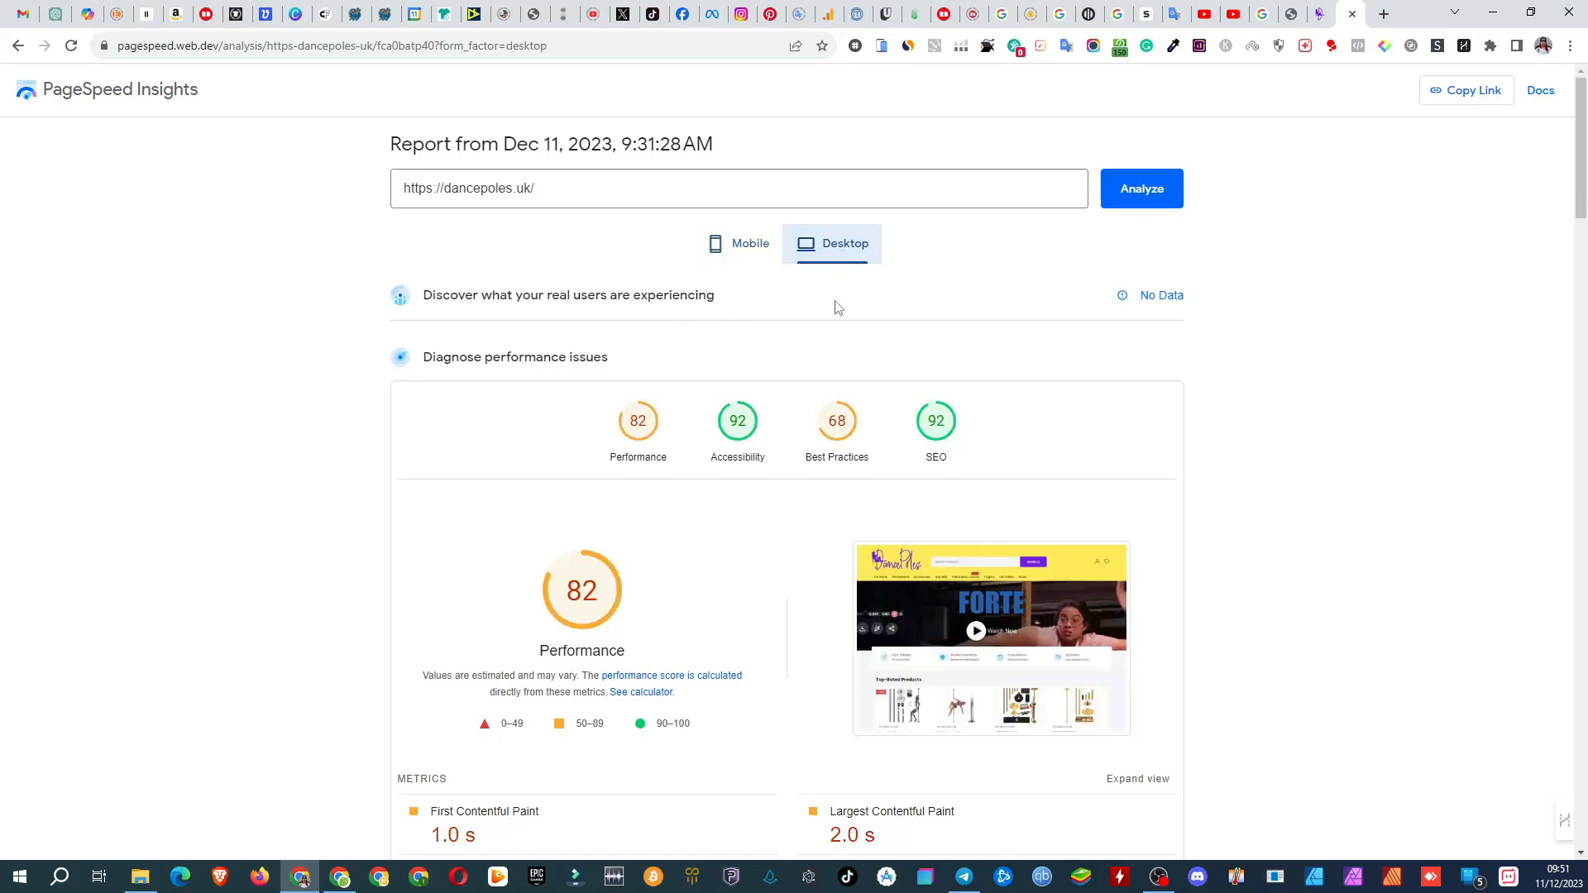
scroll(823, 323, down, 5)
scroll(821, 327, down, 9)
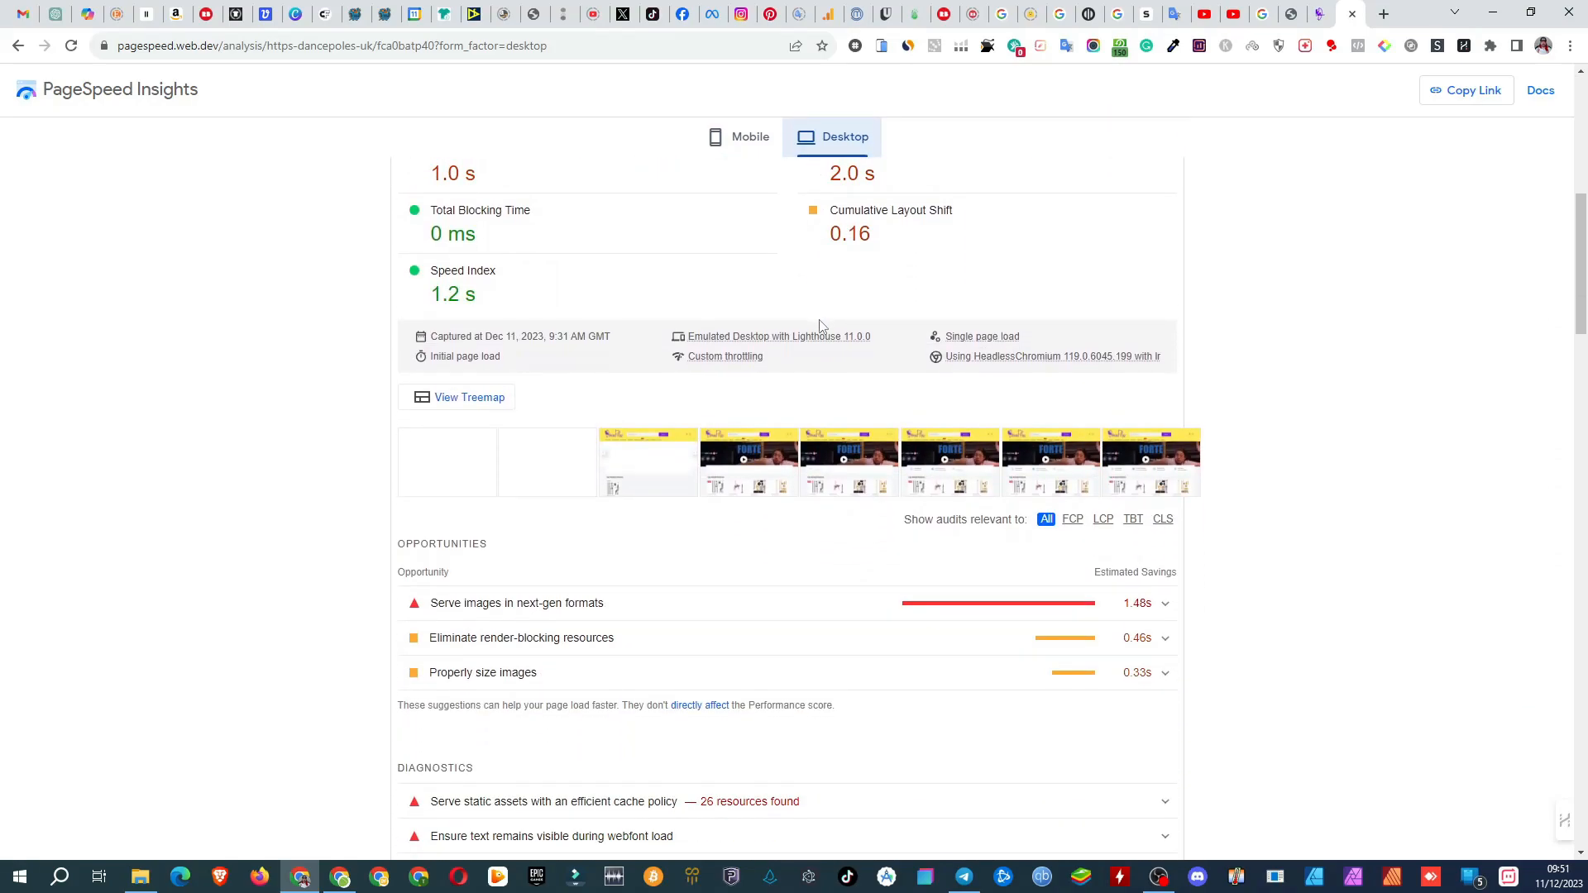
scroll(821, 327, down, 1)
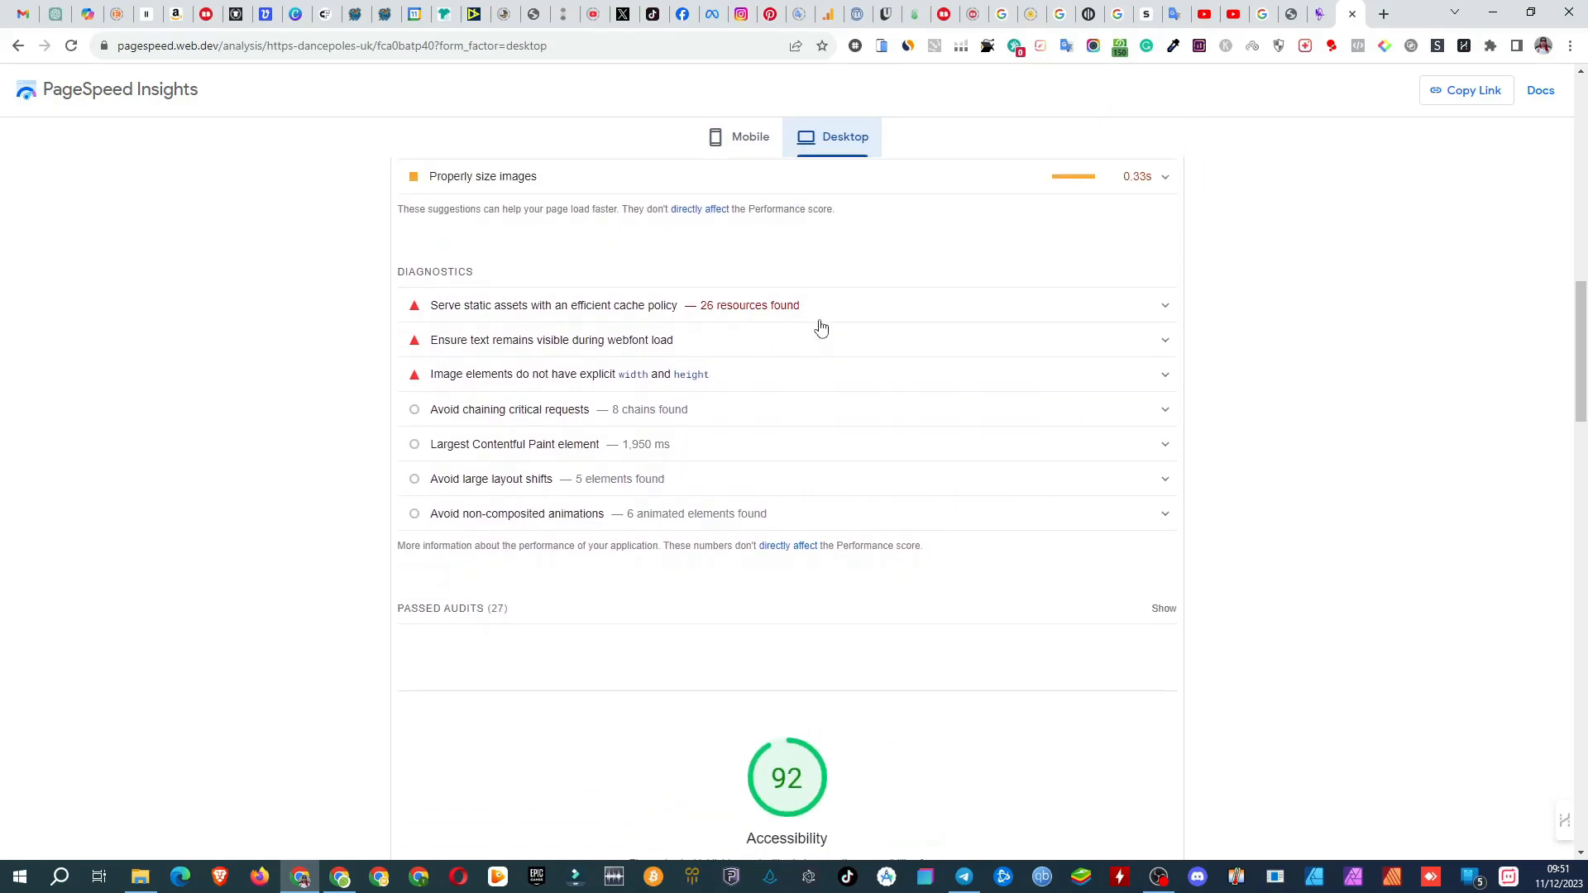
scroll(821, 328, up, 15)
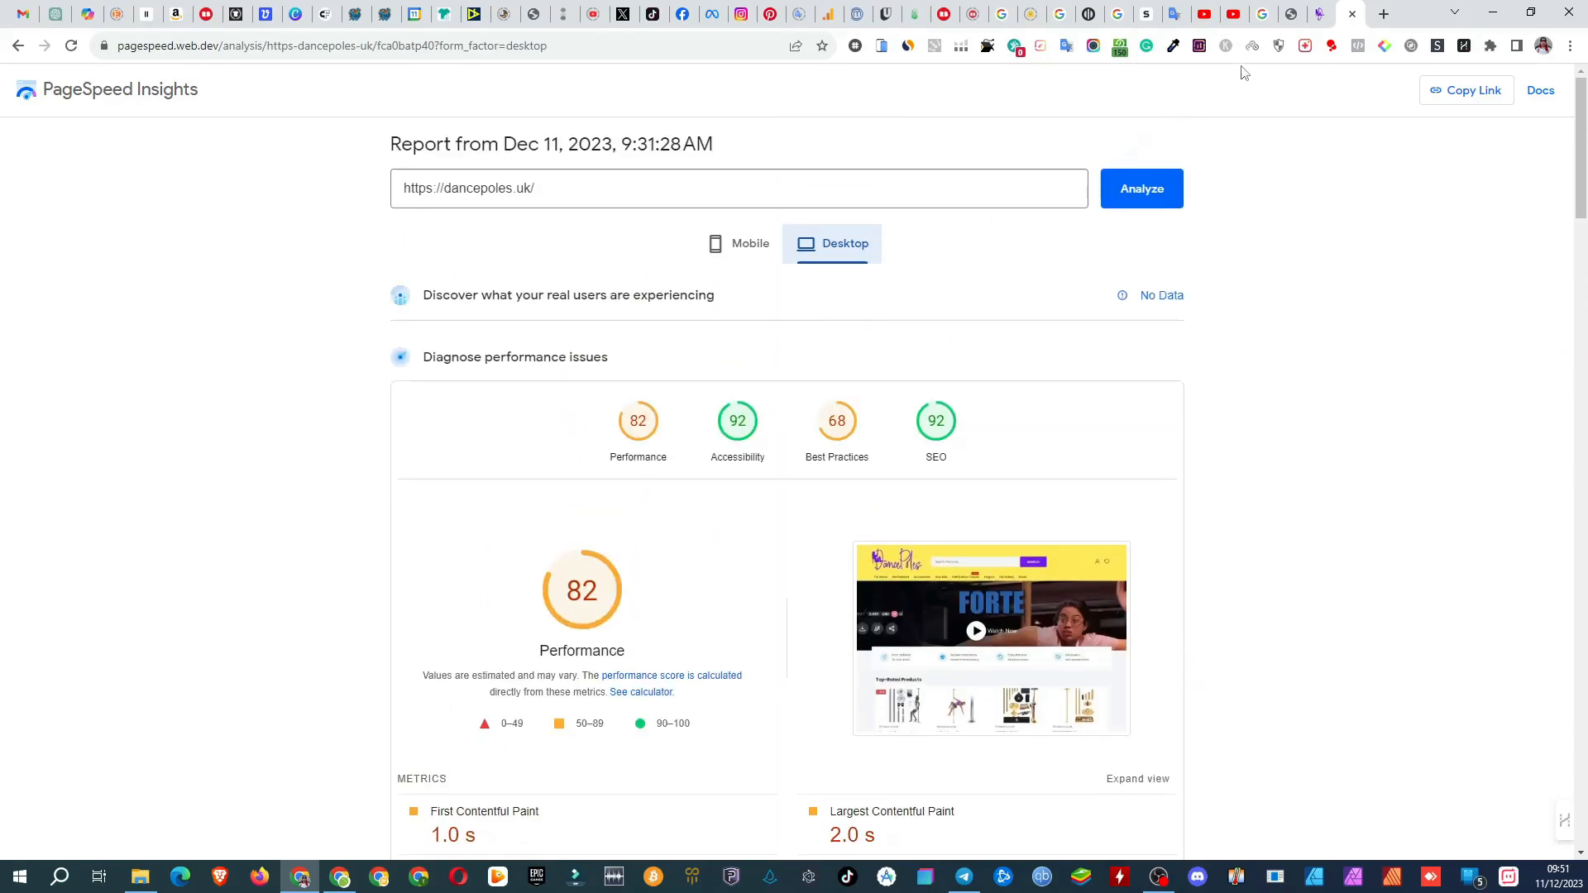
Step: In the dancepoles.uk WordPress admin, purge everything from StackCache, disable StackCache and save the changes
click(1289, 15)
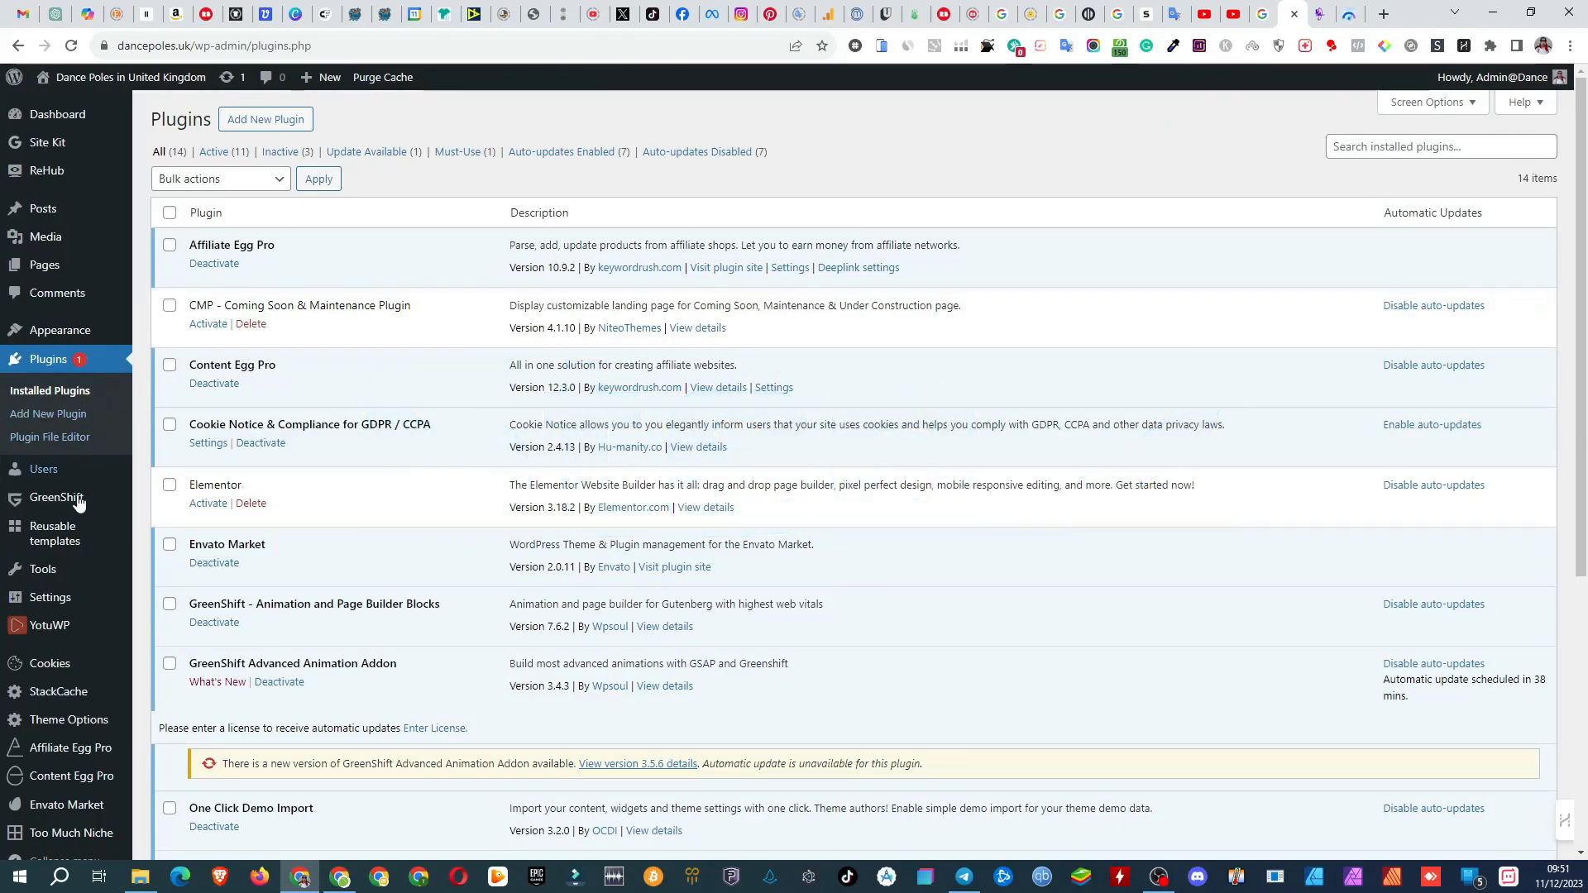
click(50, 700)
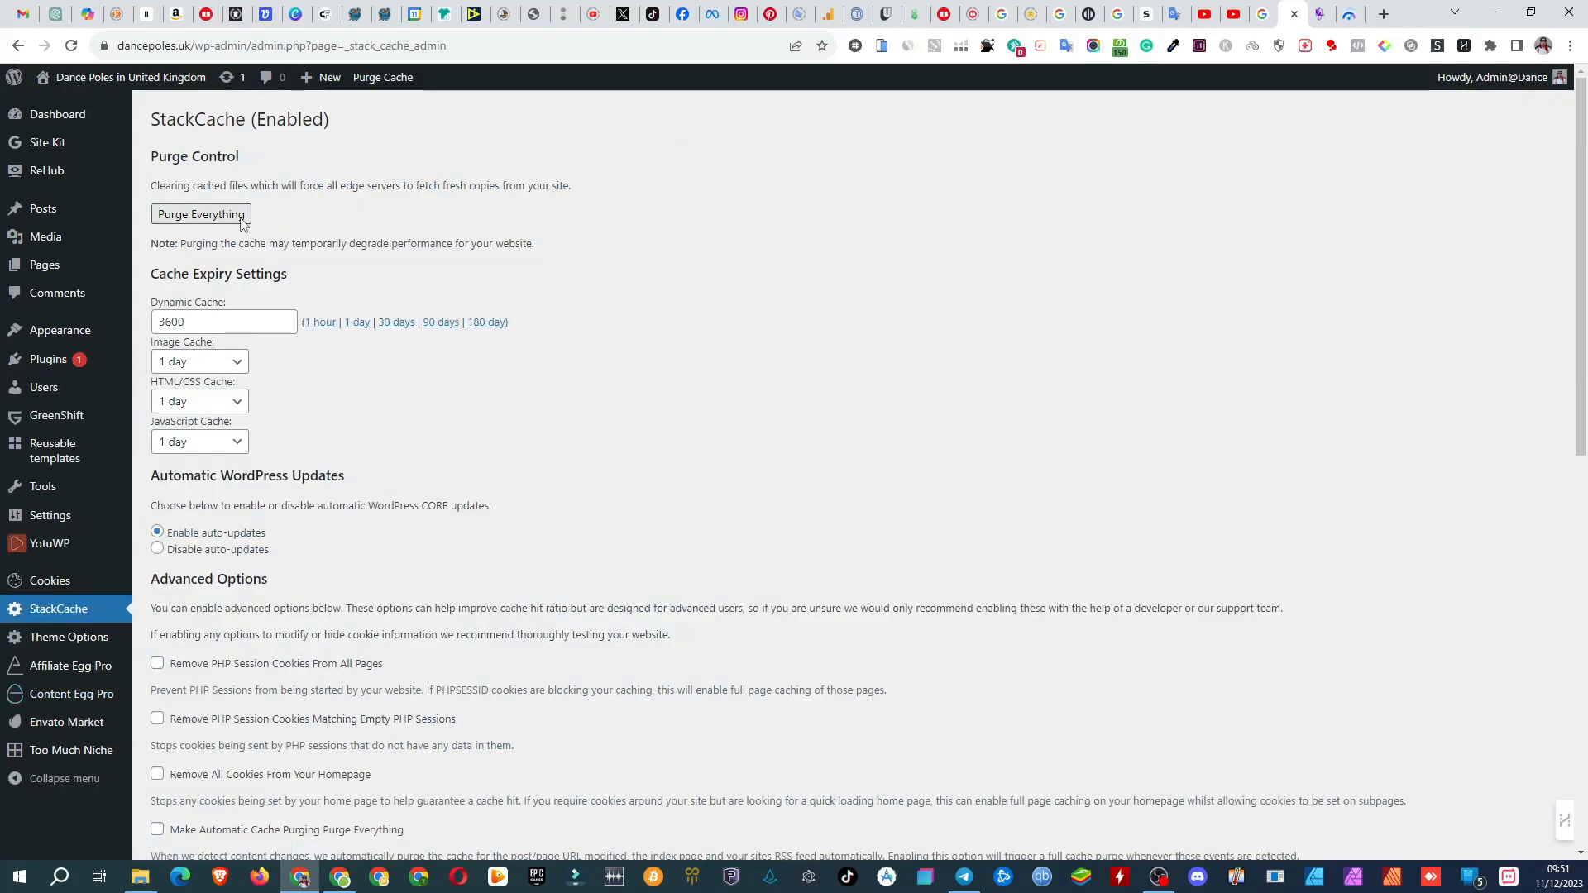
click(239, 220)
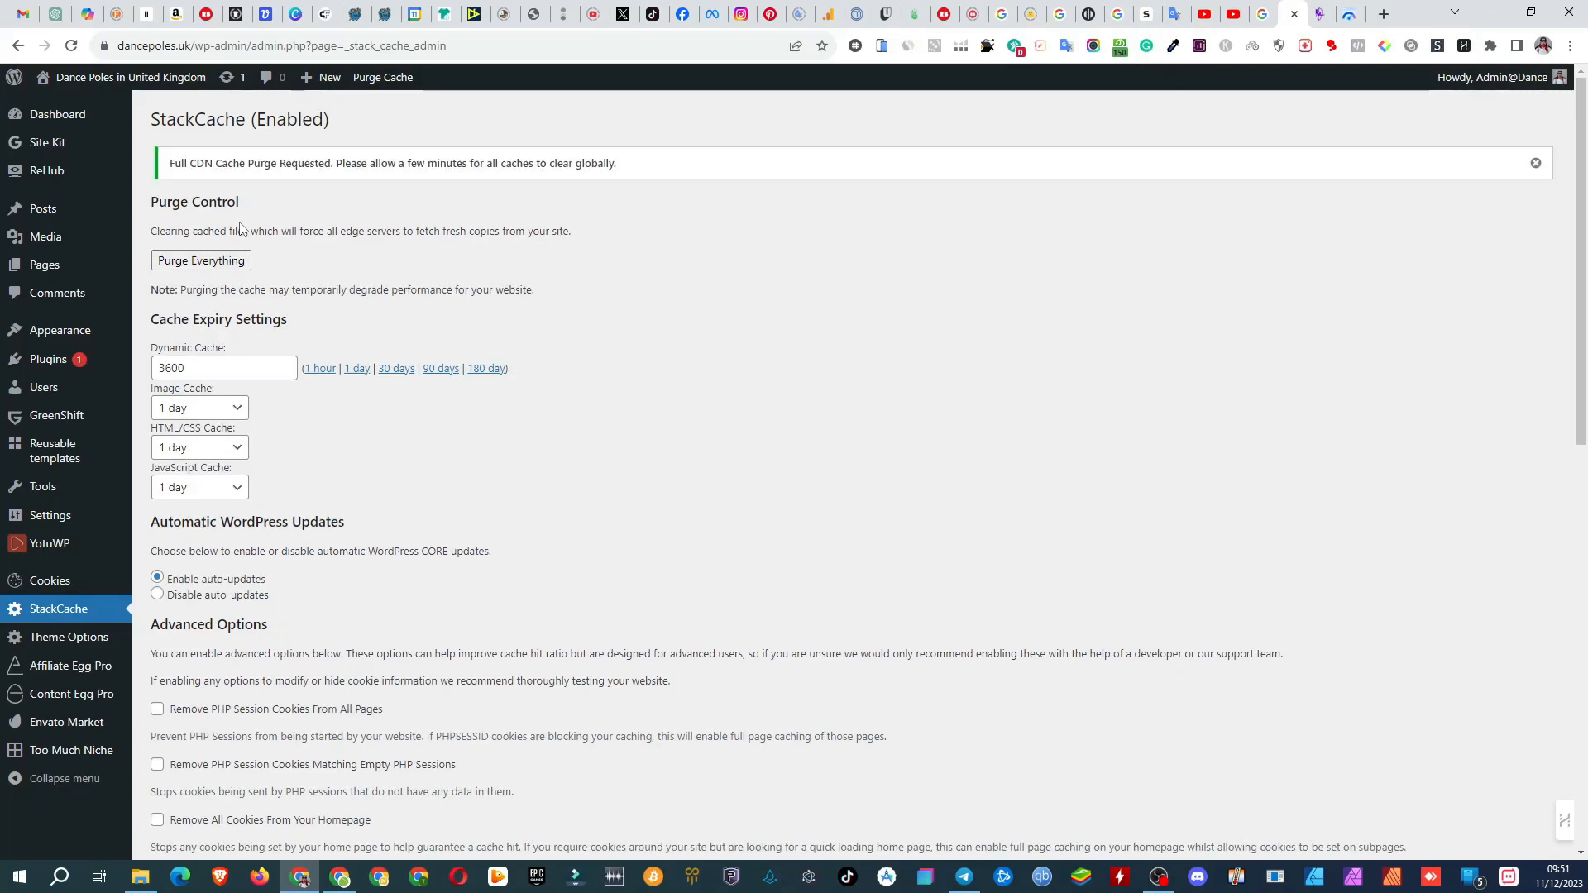
scroll(242, 224, down, 10)
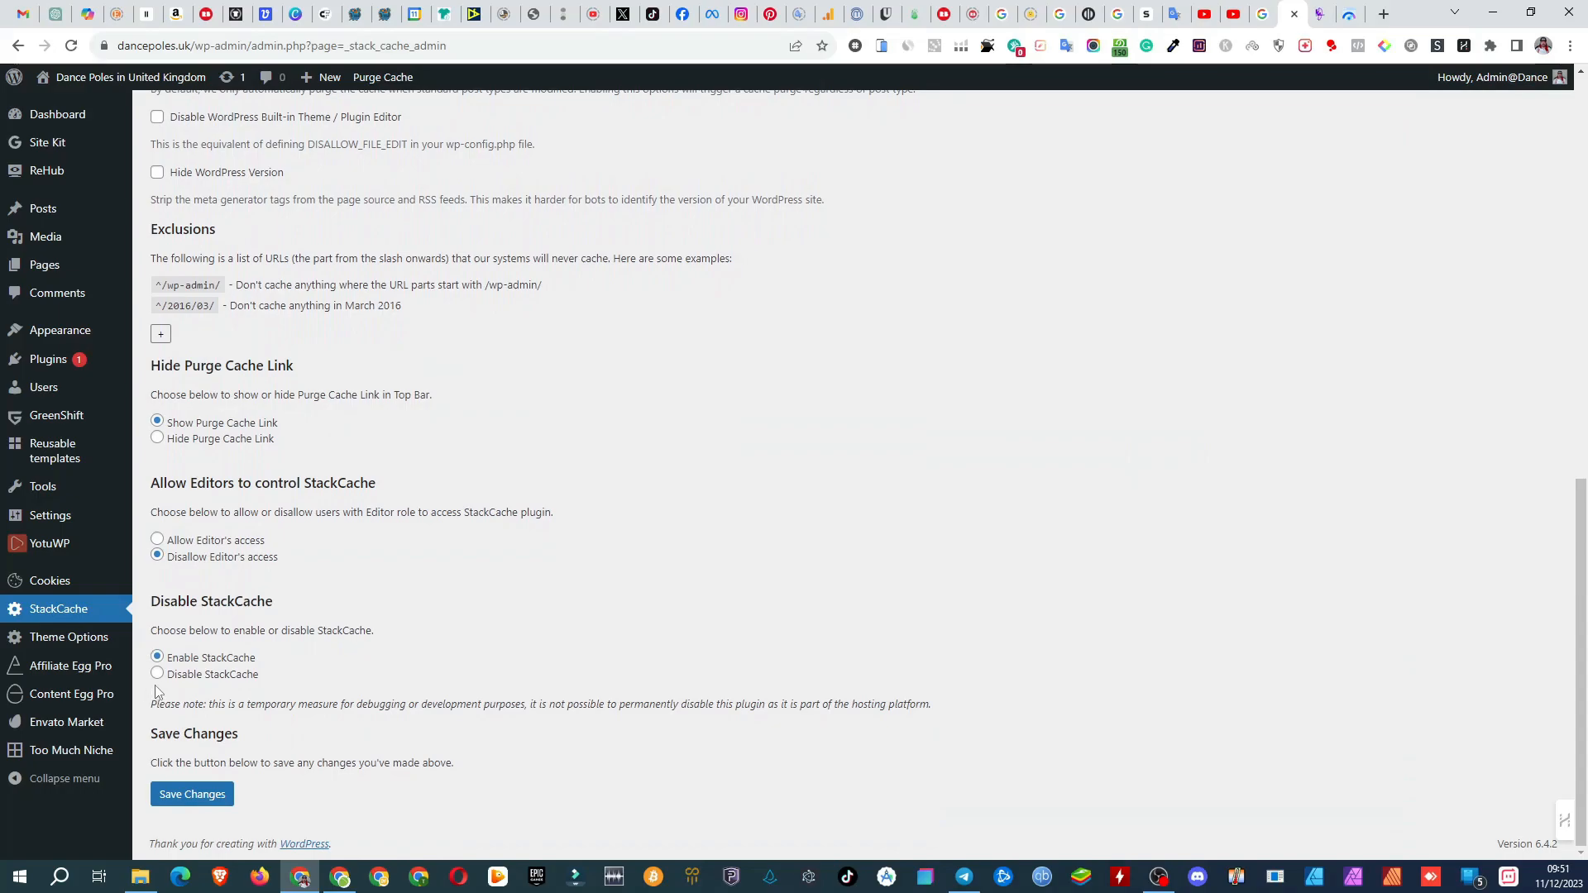
click(157, 676)
click(186, 796)
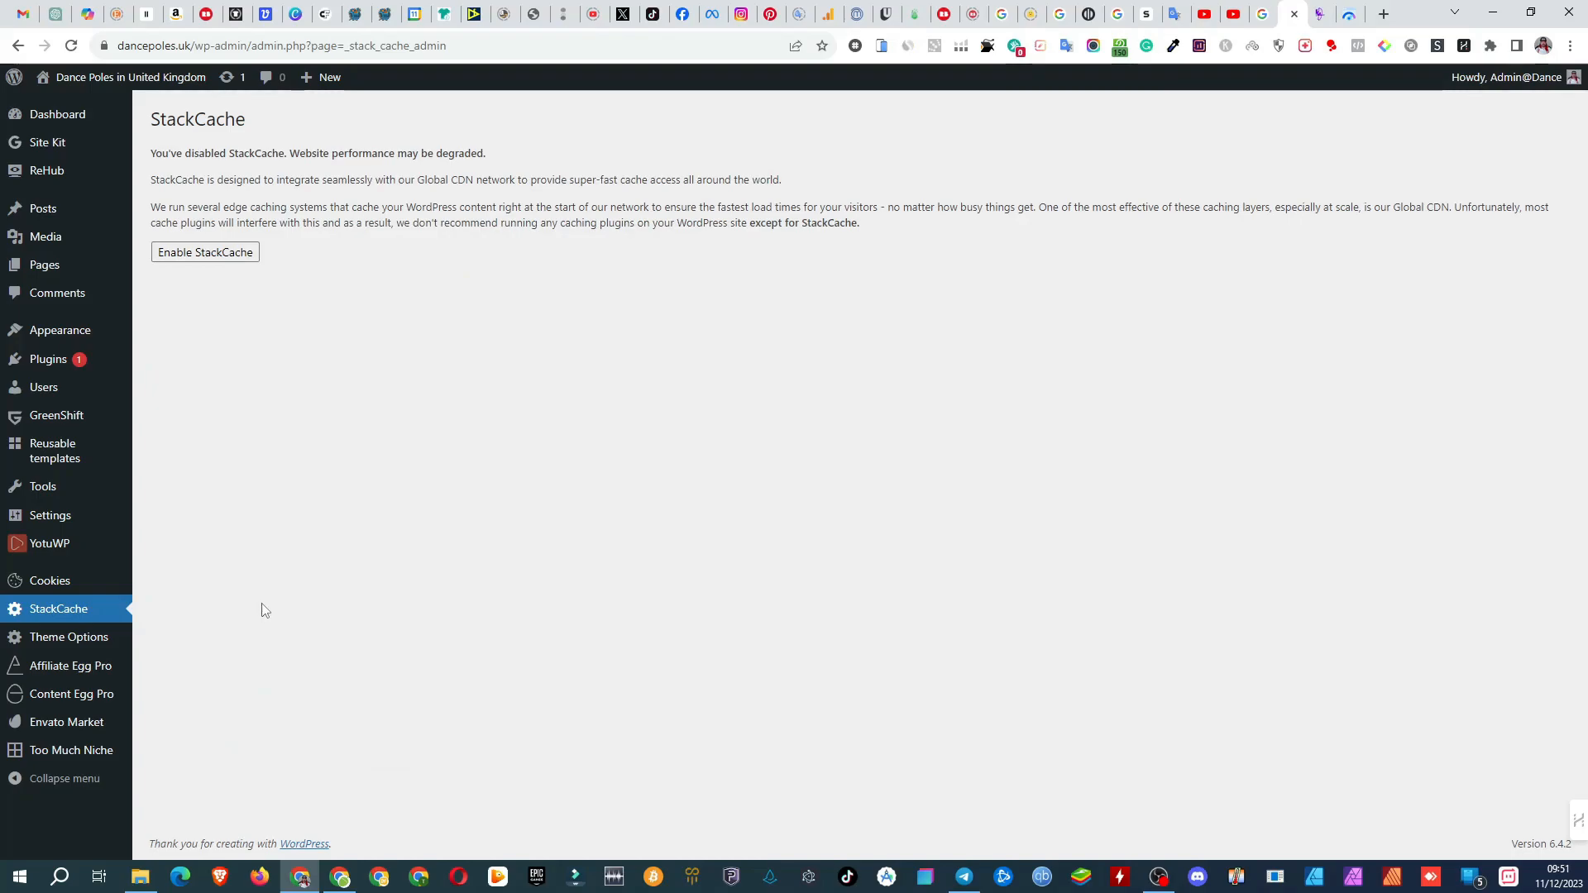
Step: Search the plugin directory for "wp optimize" and install and activate WP-Optimize
click(44, 362)
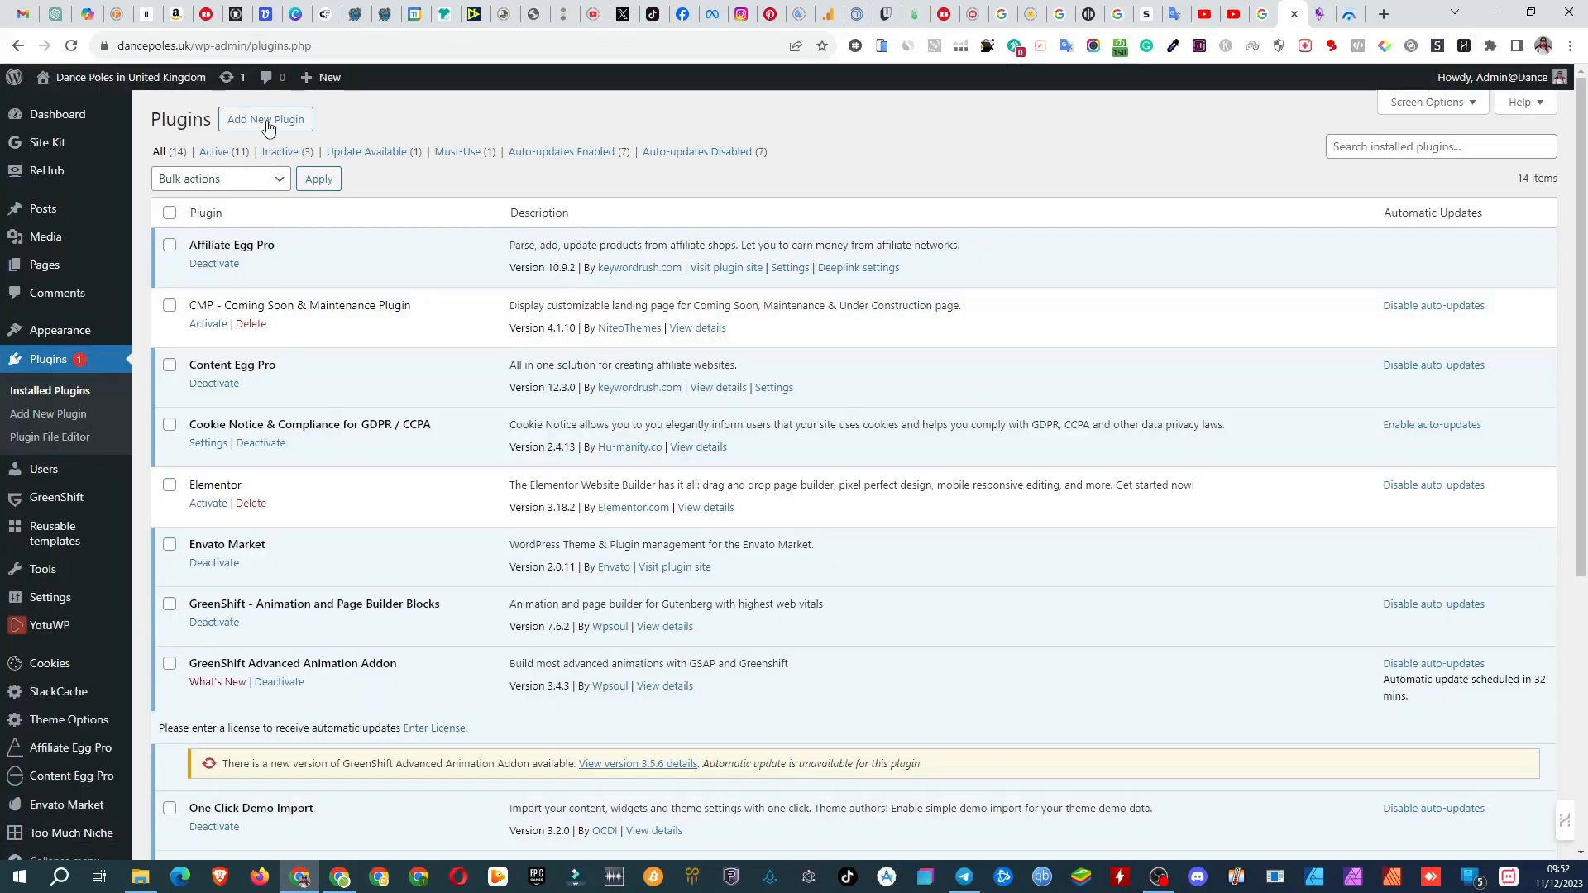
click(267, 123)
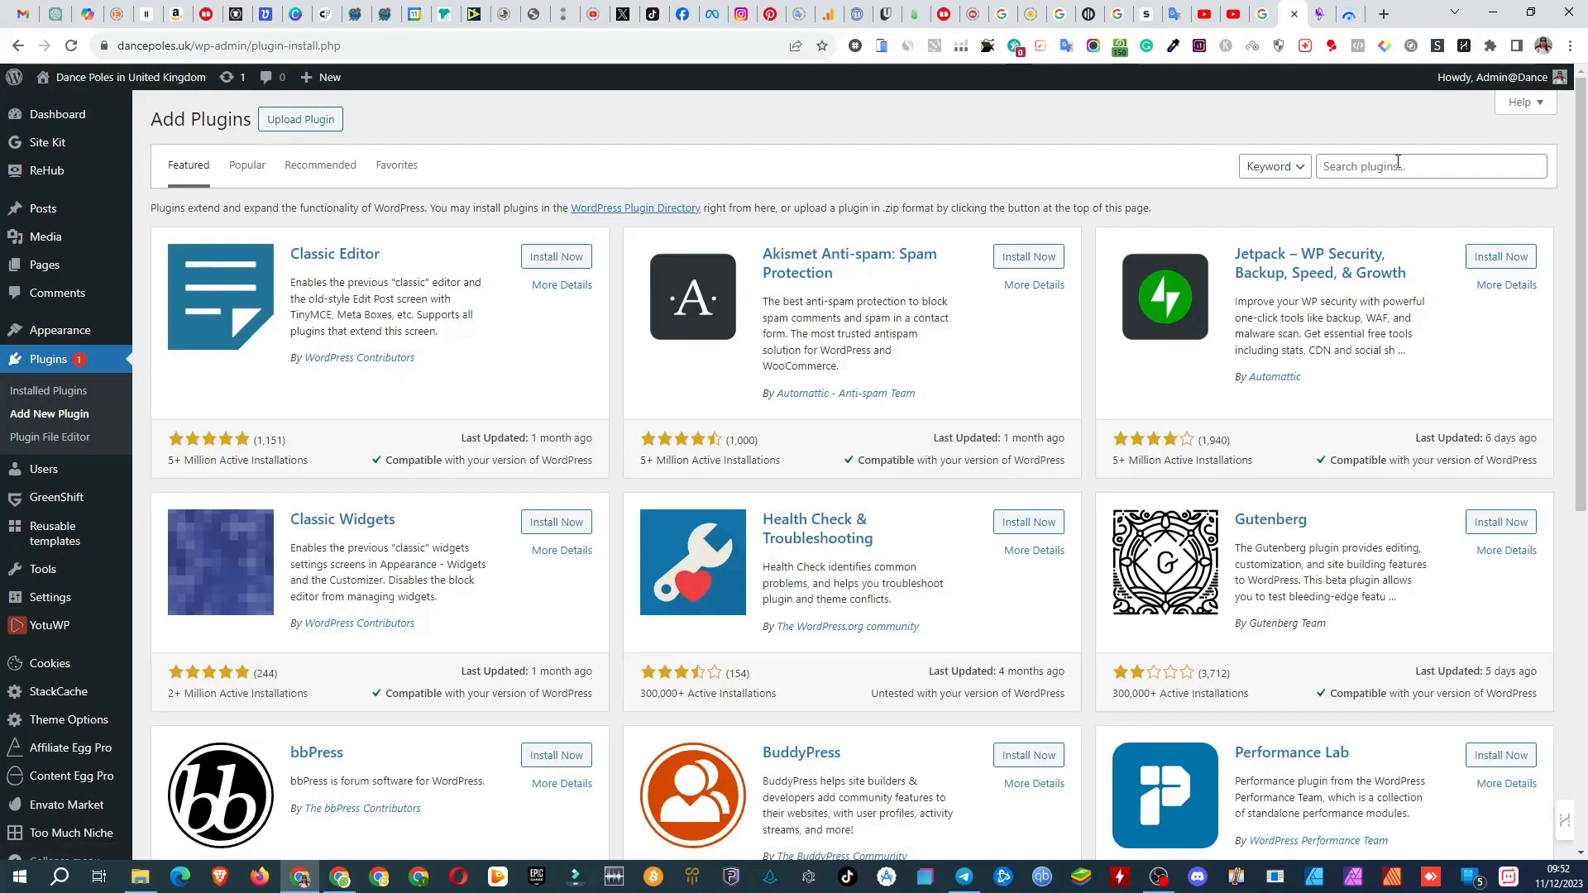
click(1398, 163)
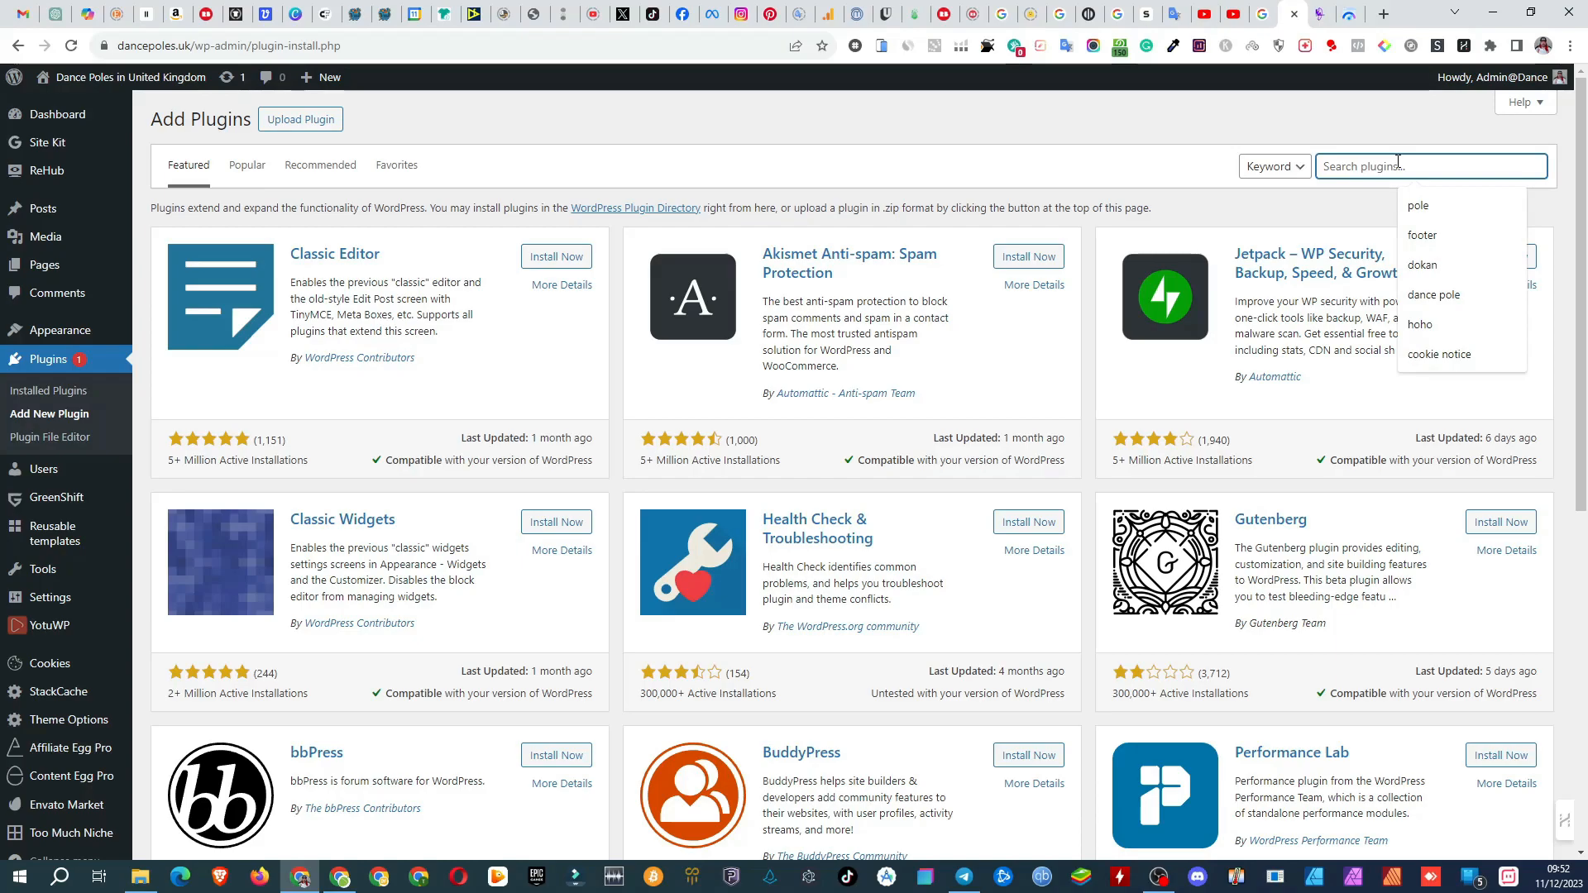
text(wp optimize)
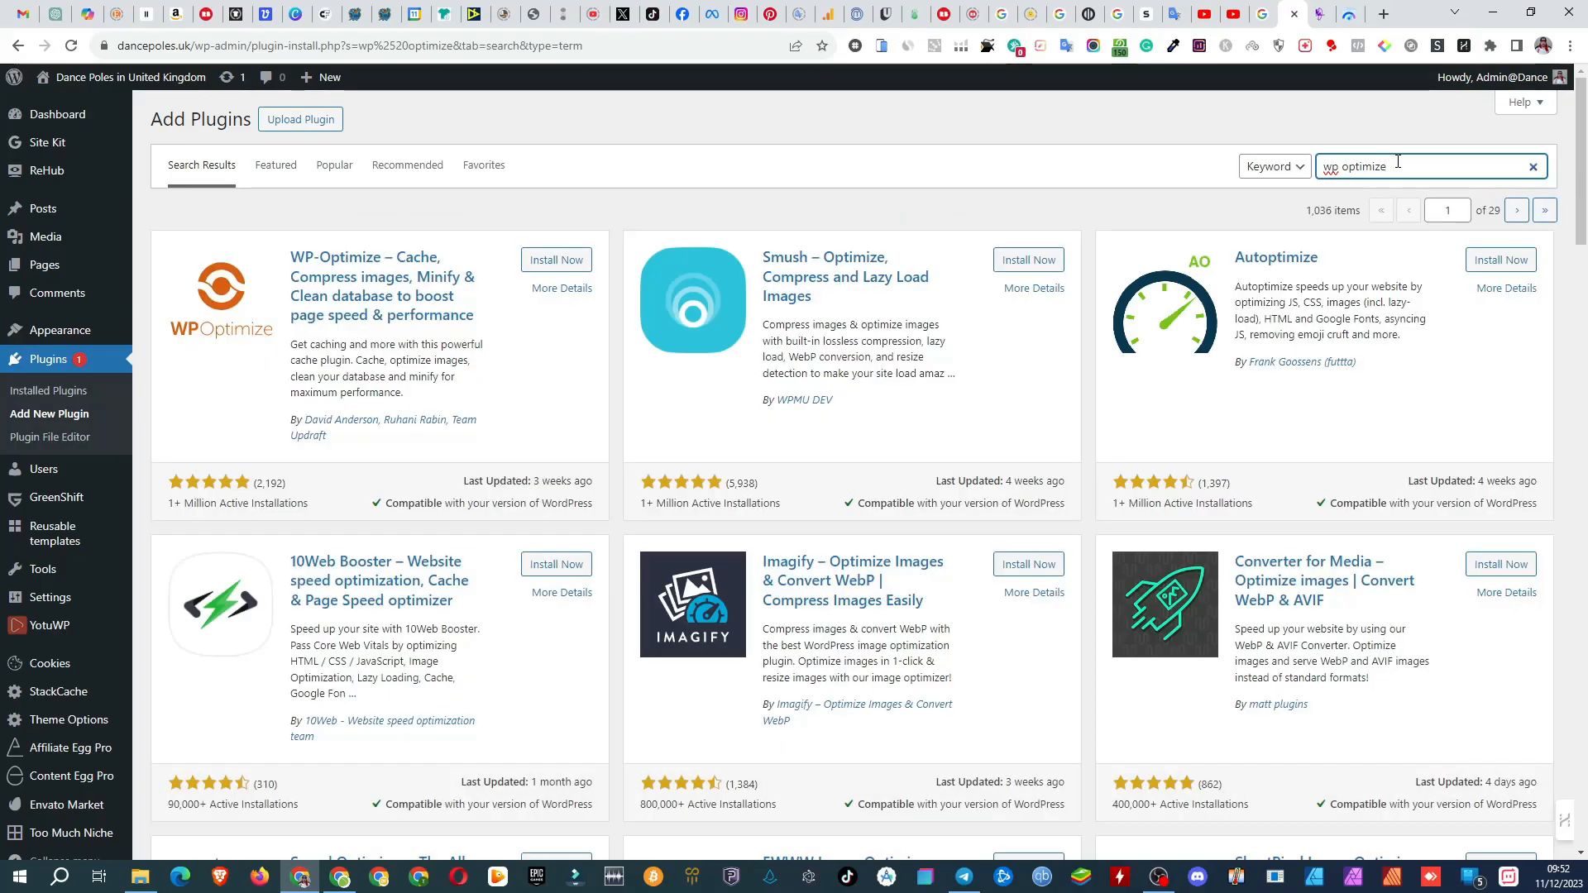
click(548, 261)
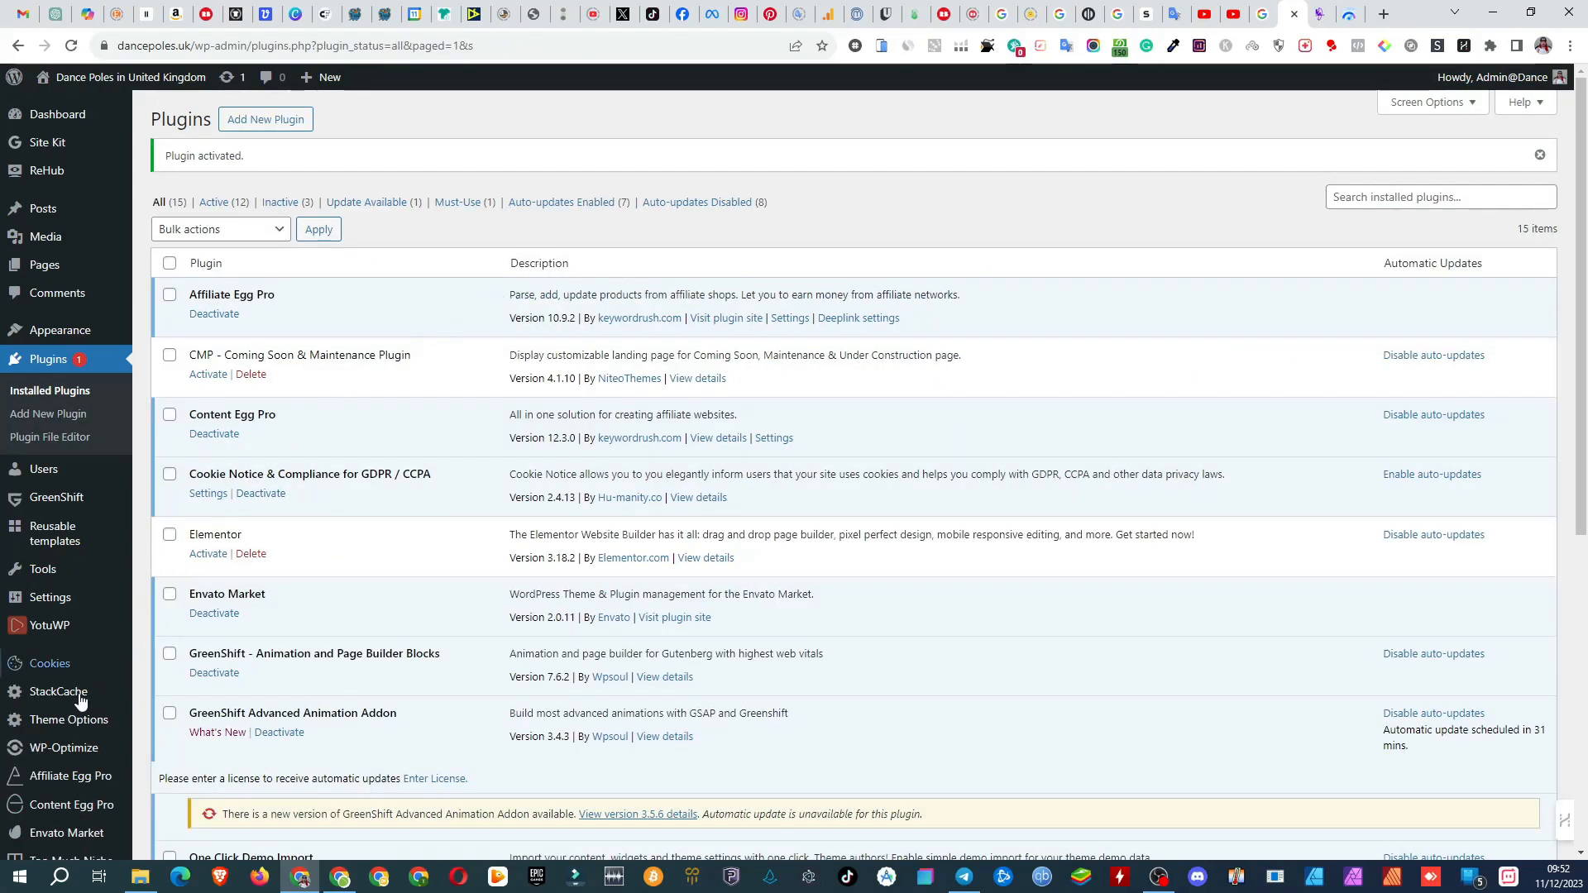
Step: Run all selected database optimizations in WP-Optimize and check the list of cleanup tasks
mouse_move(79, 750)
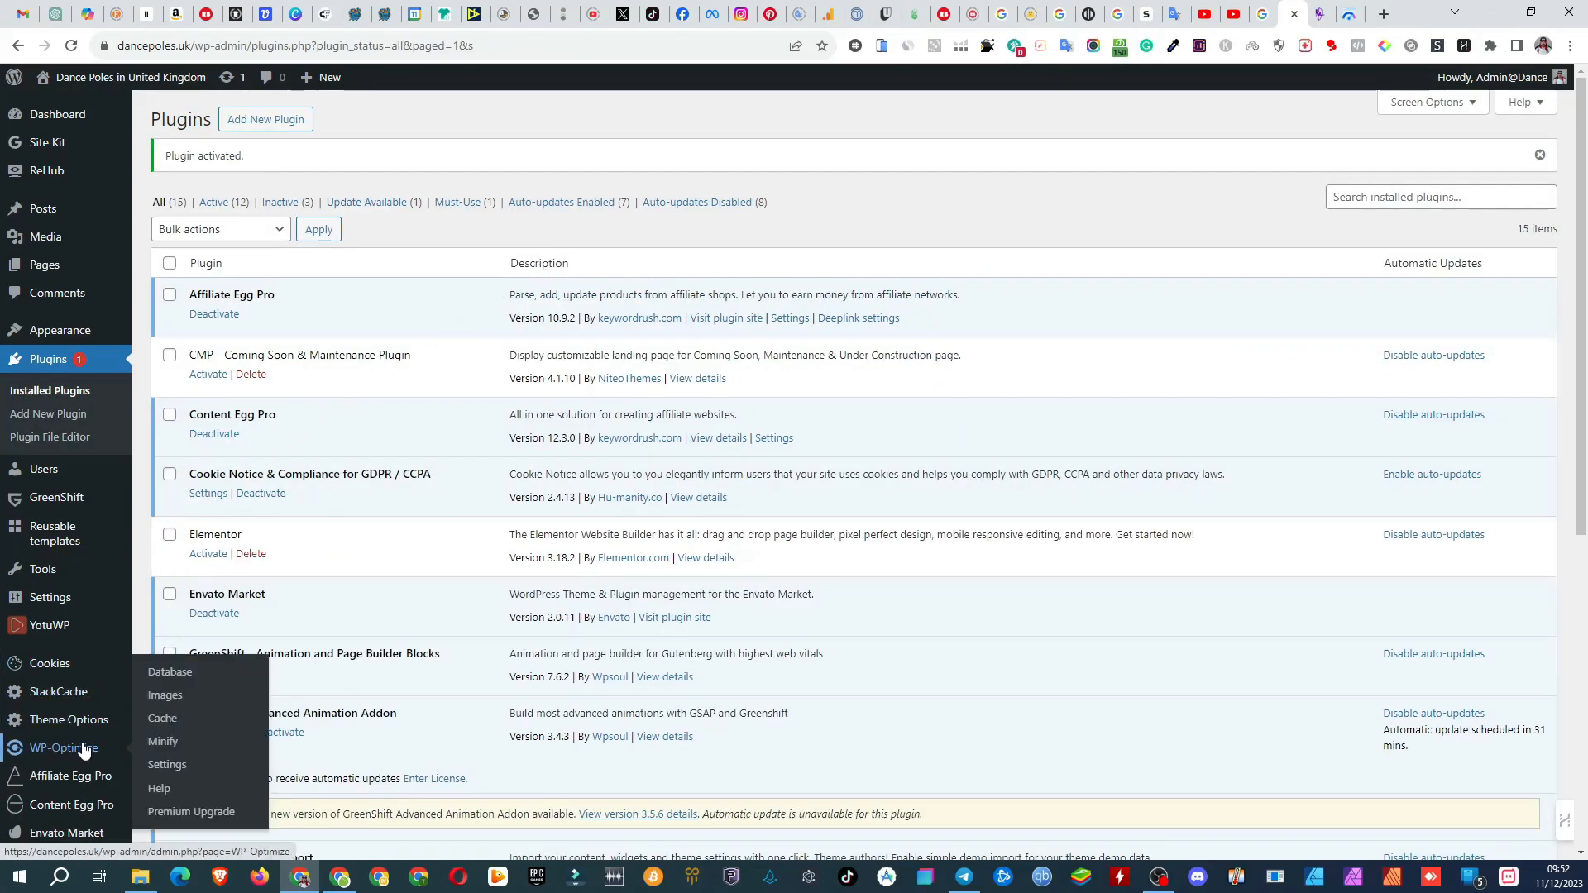
click(187, 679)
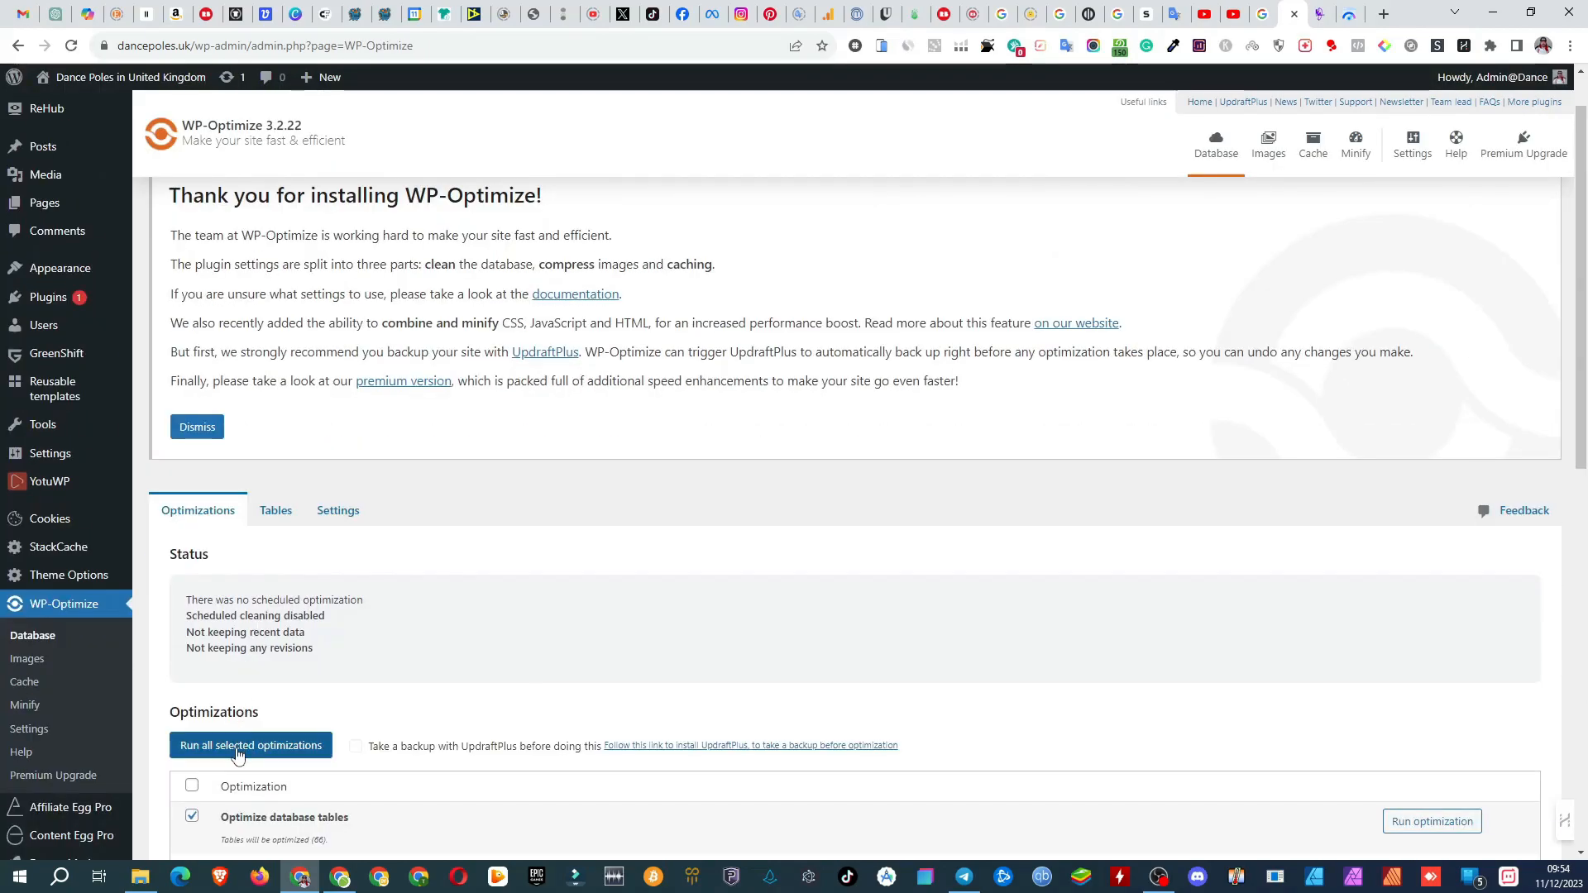
click(239, 747)
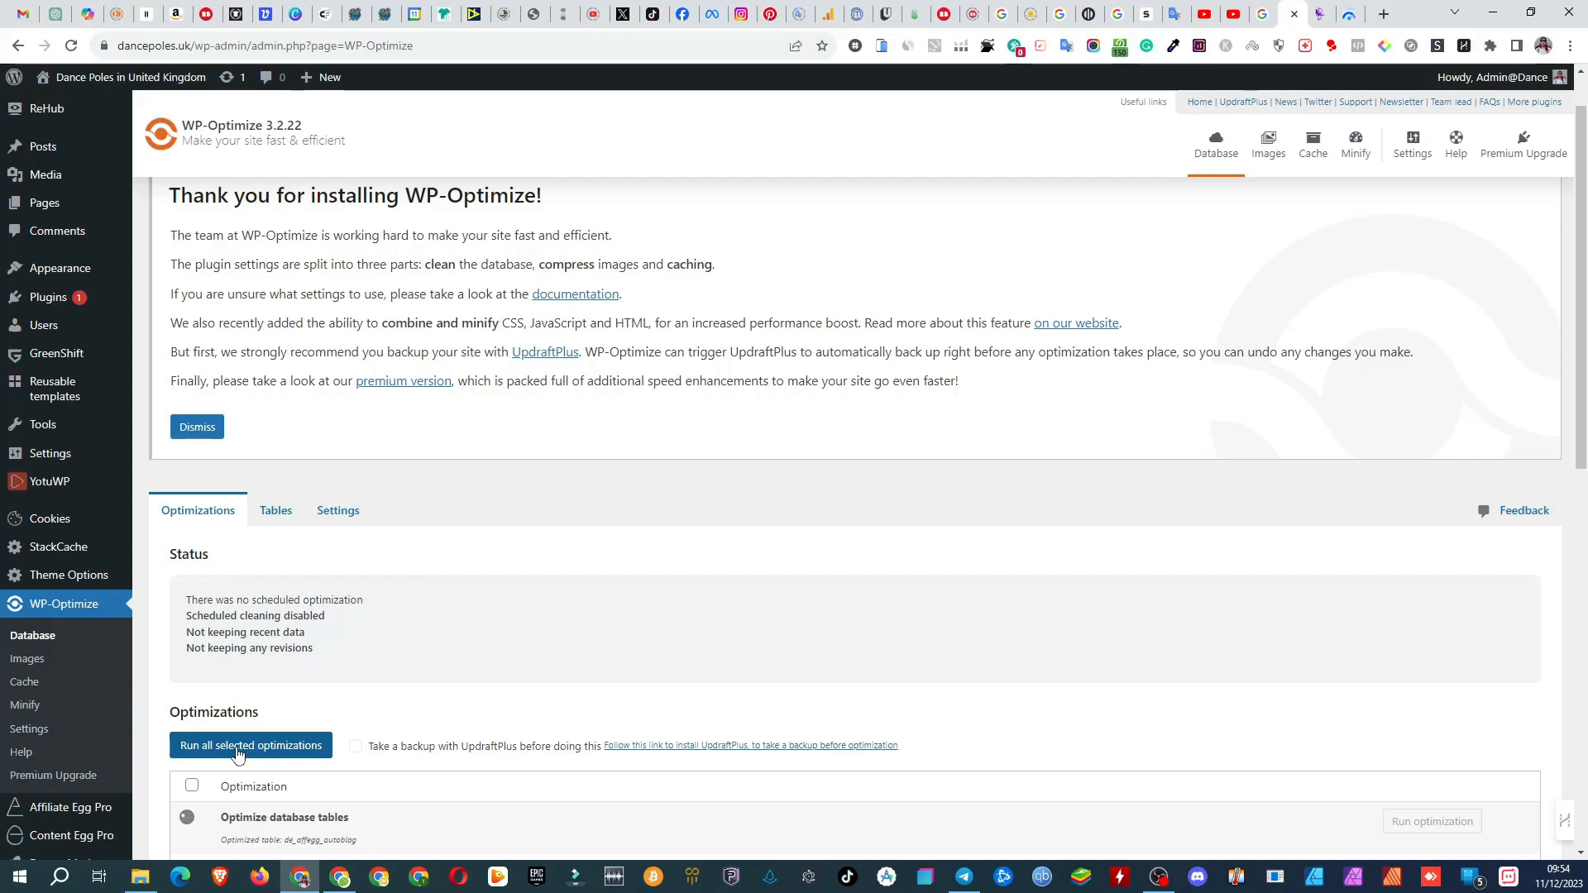
scroll(238, 753, down, 8)
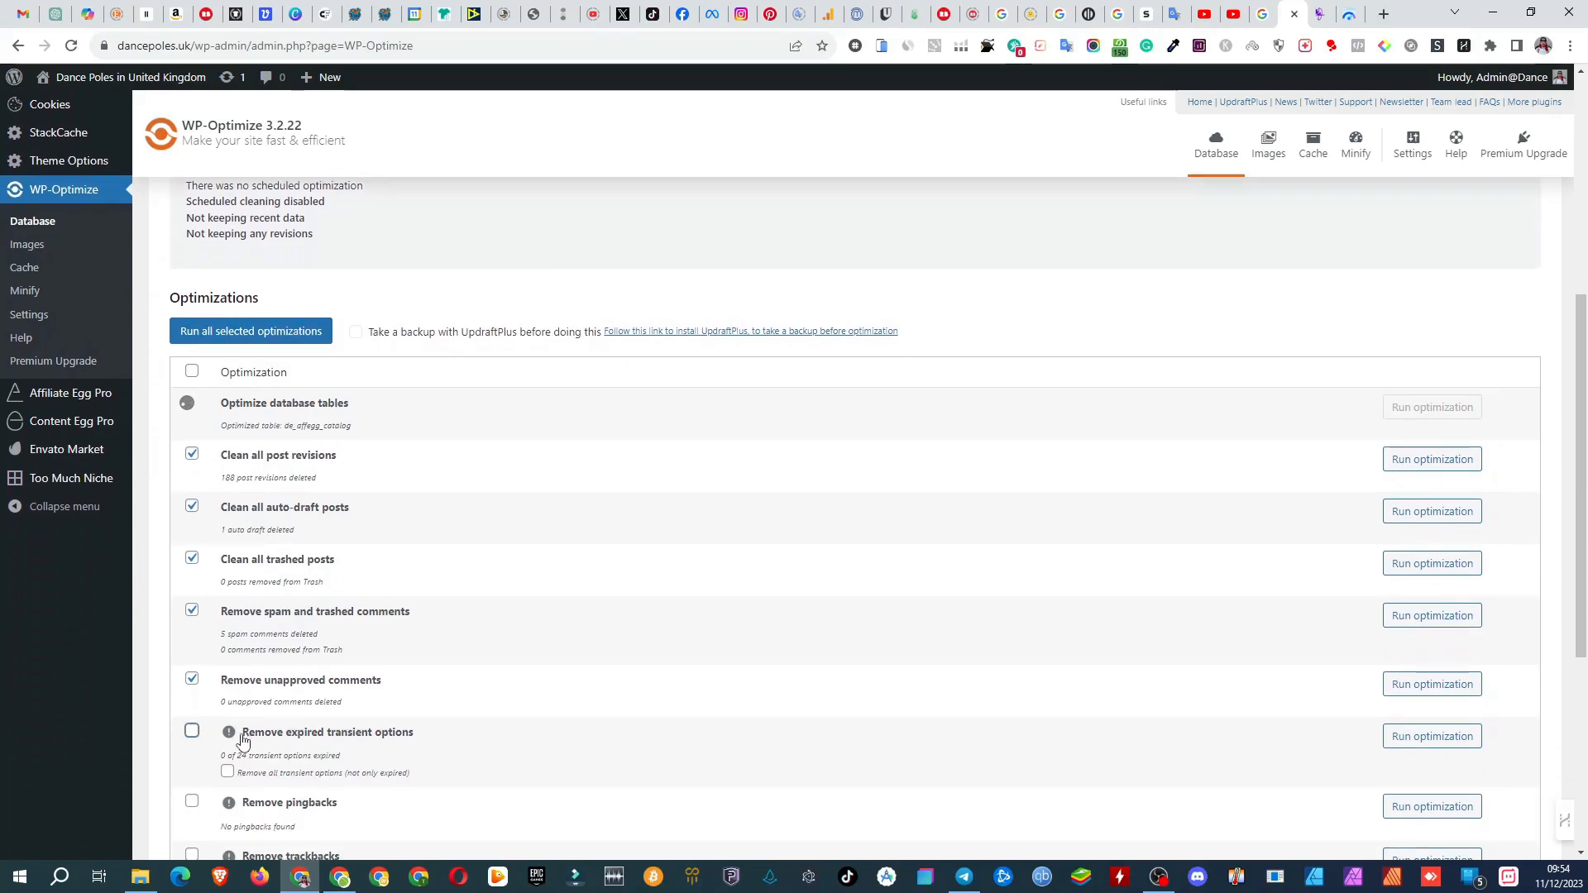
scroll(251, 720, up, 2)
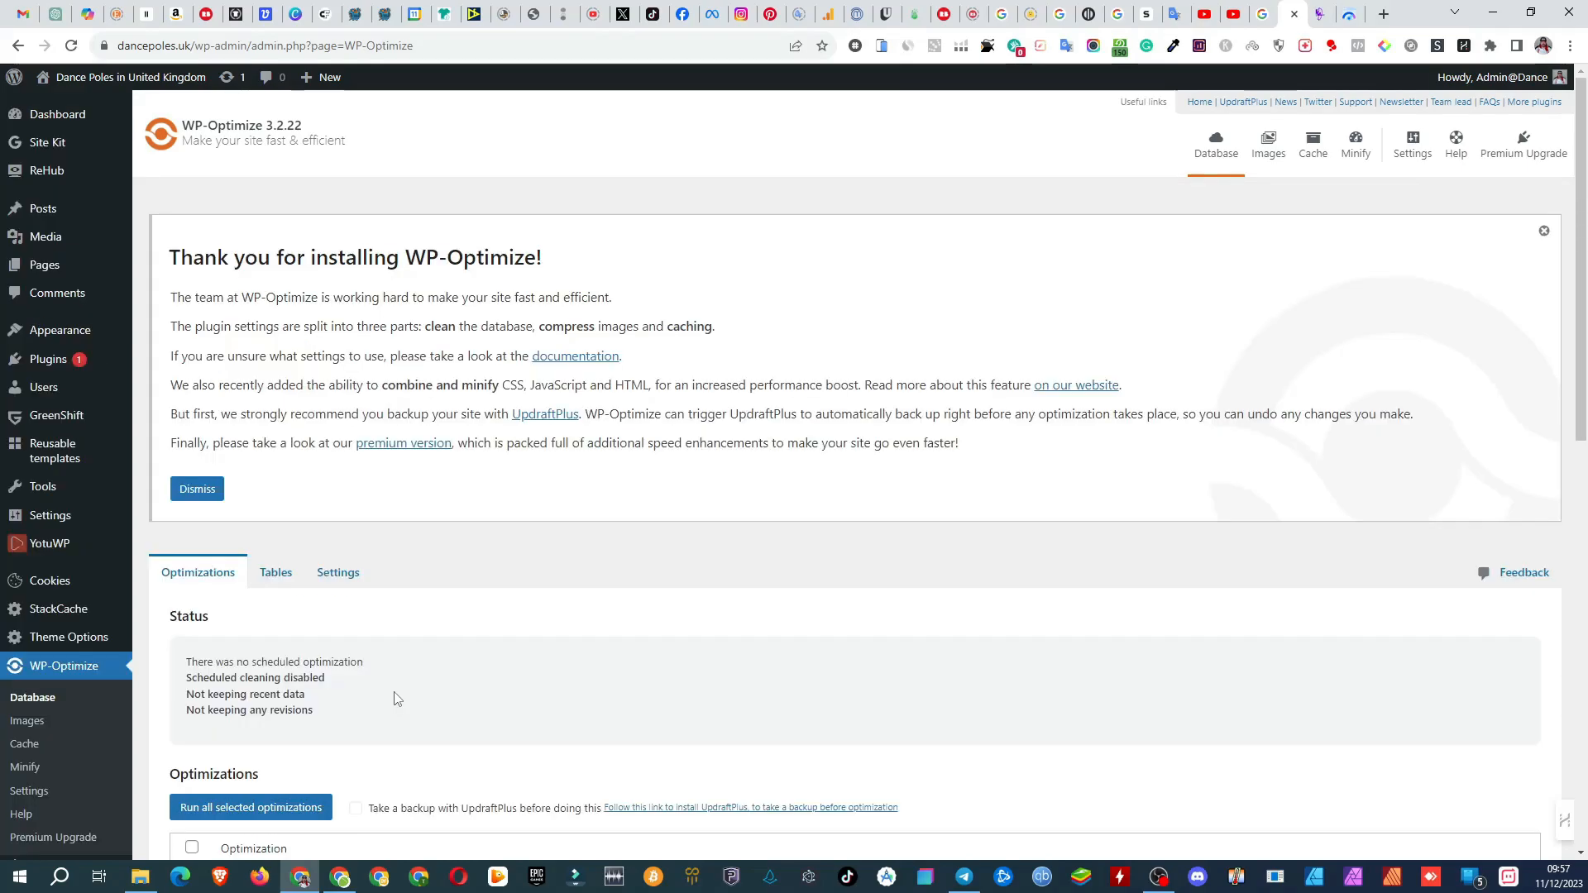
Step: Search the plugin directory for "accelerator" and install and activate Seraphinite Accelerator
mouse_move(33, 361)
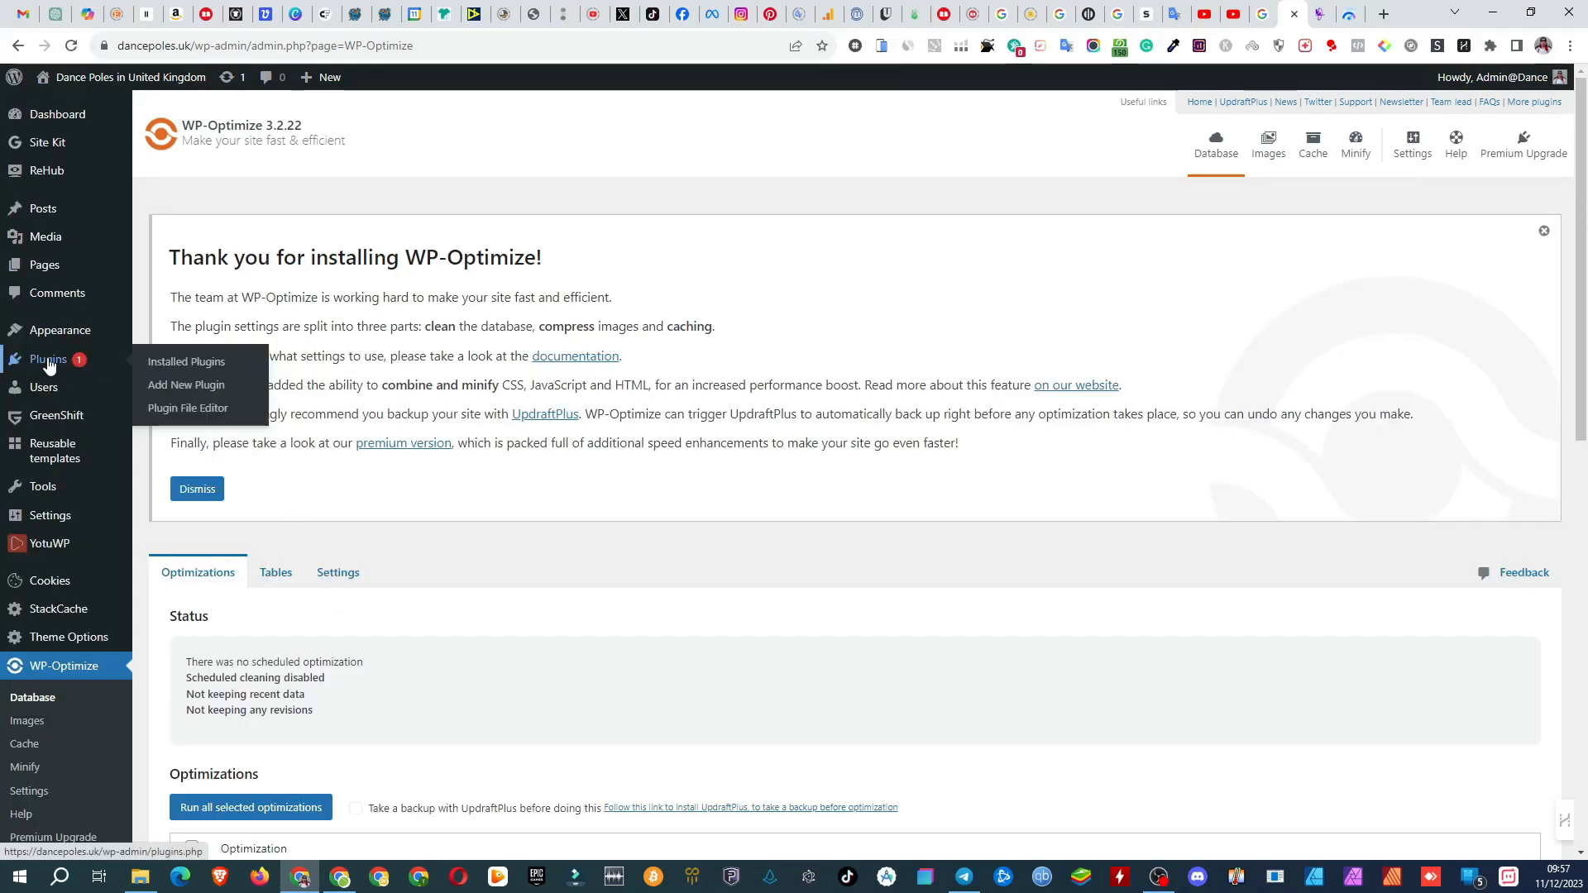
click(173, 392)
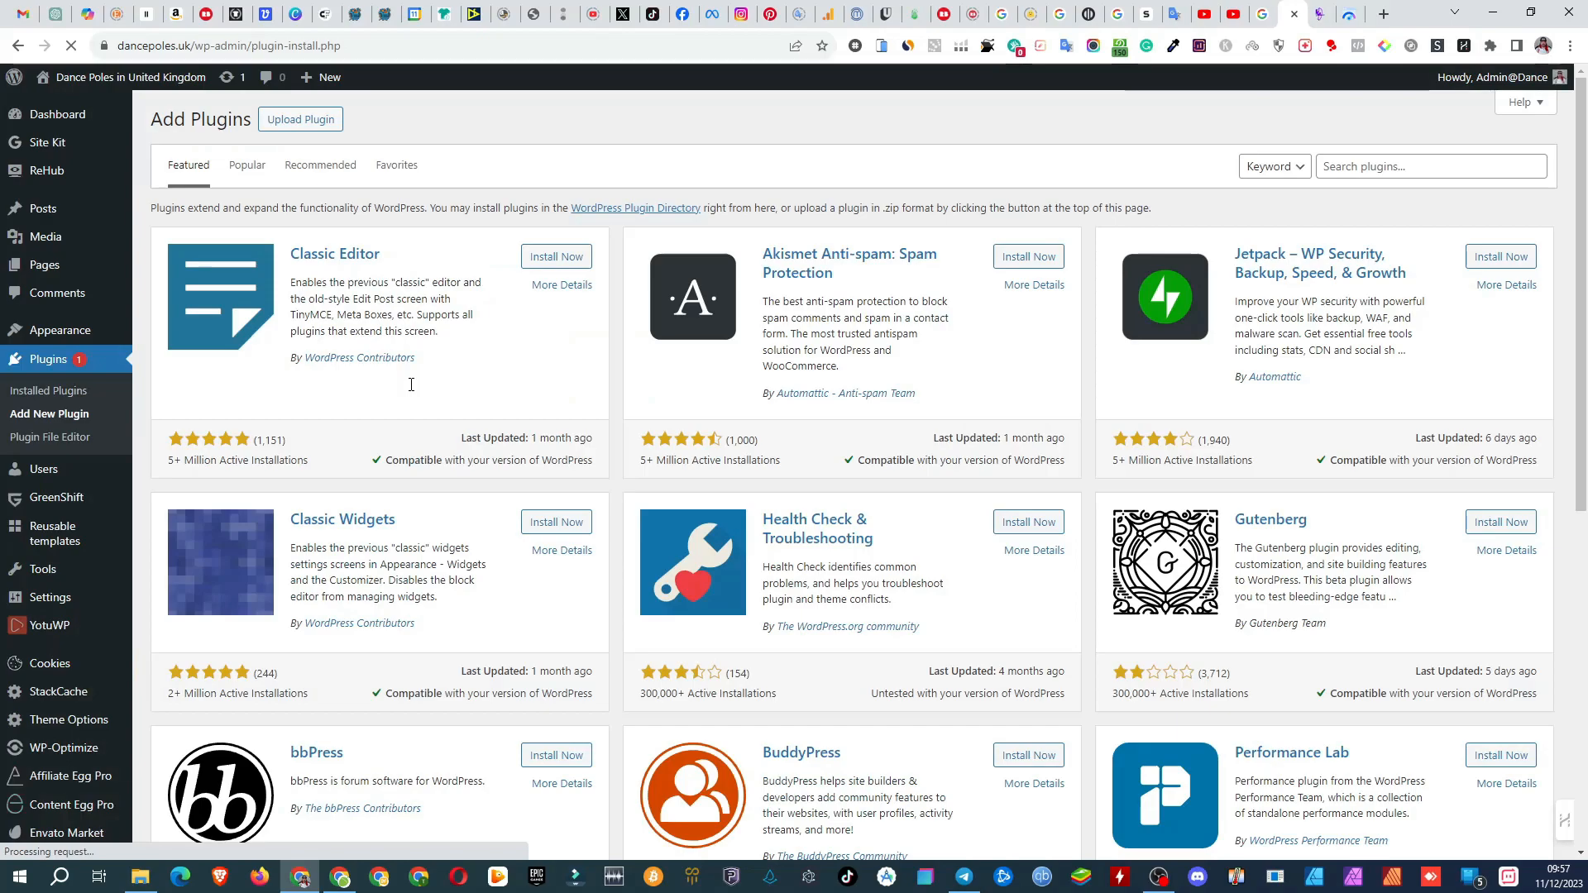
click(1337, 166)
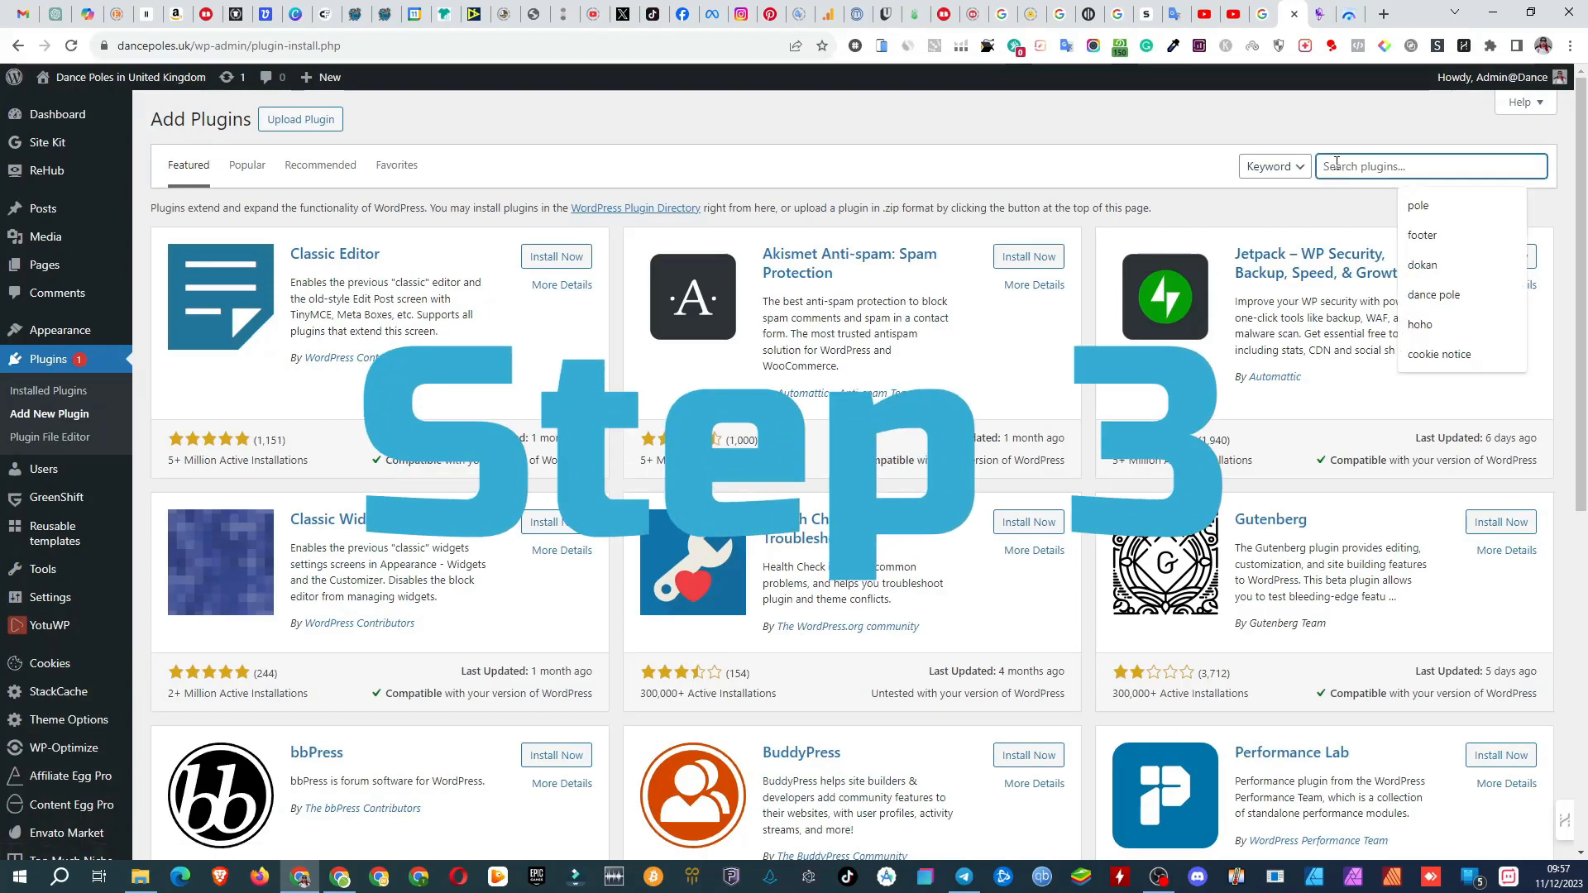
text(accelerator)
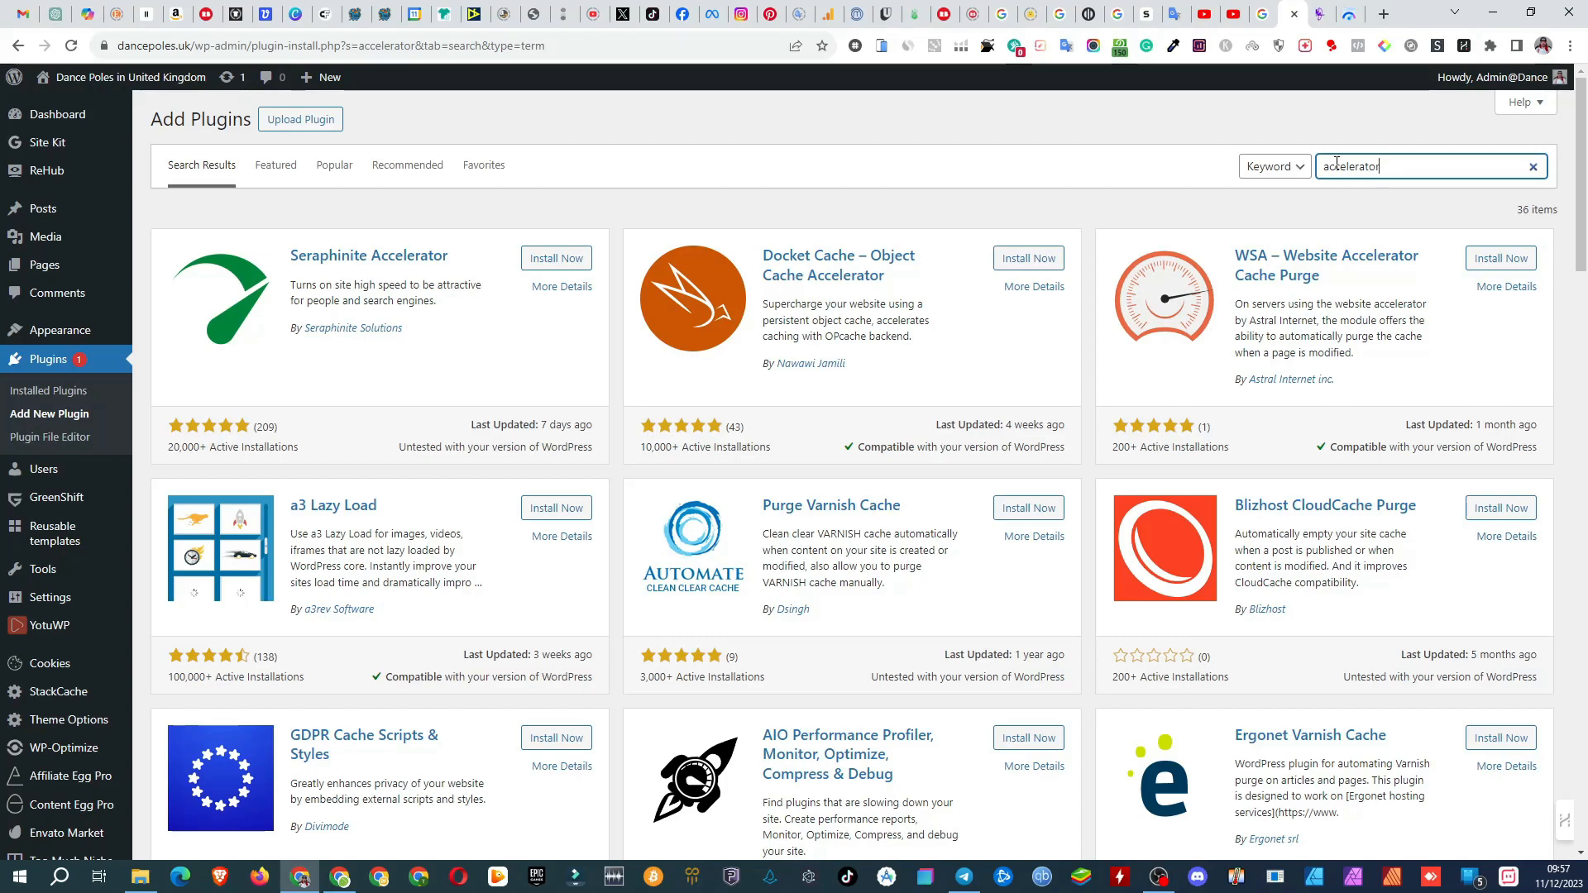
click(547, 259)
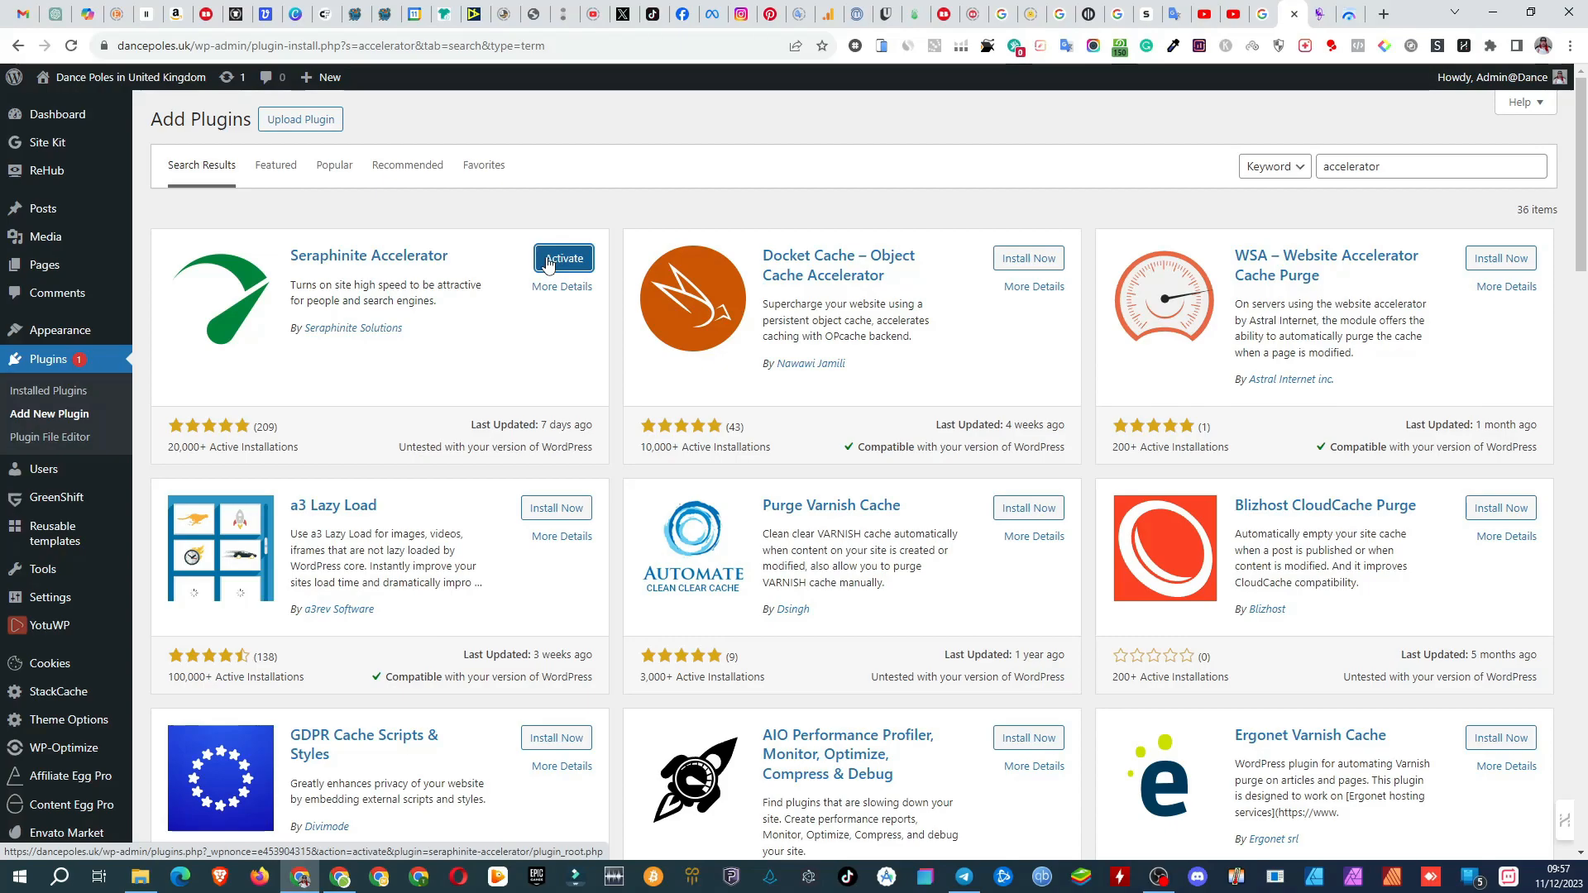
click(547, 264)
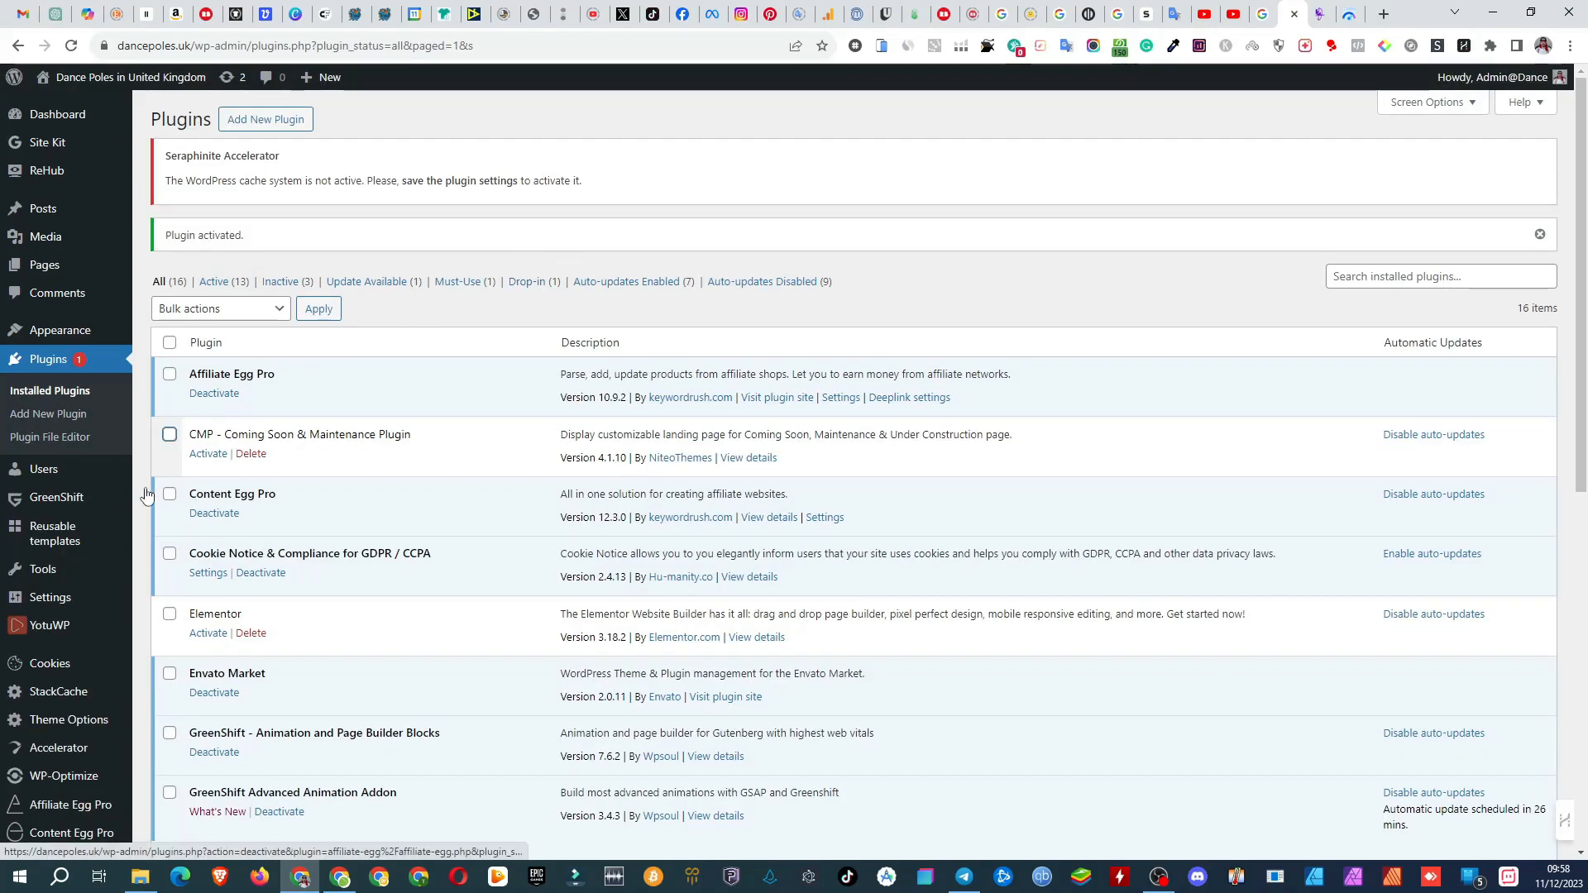
Step: From the Accelerator settings, download the free extended plugin version and save it as Accelerator.zip in the DEMO folder on drive D
mouse_move(71, 758)
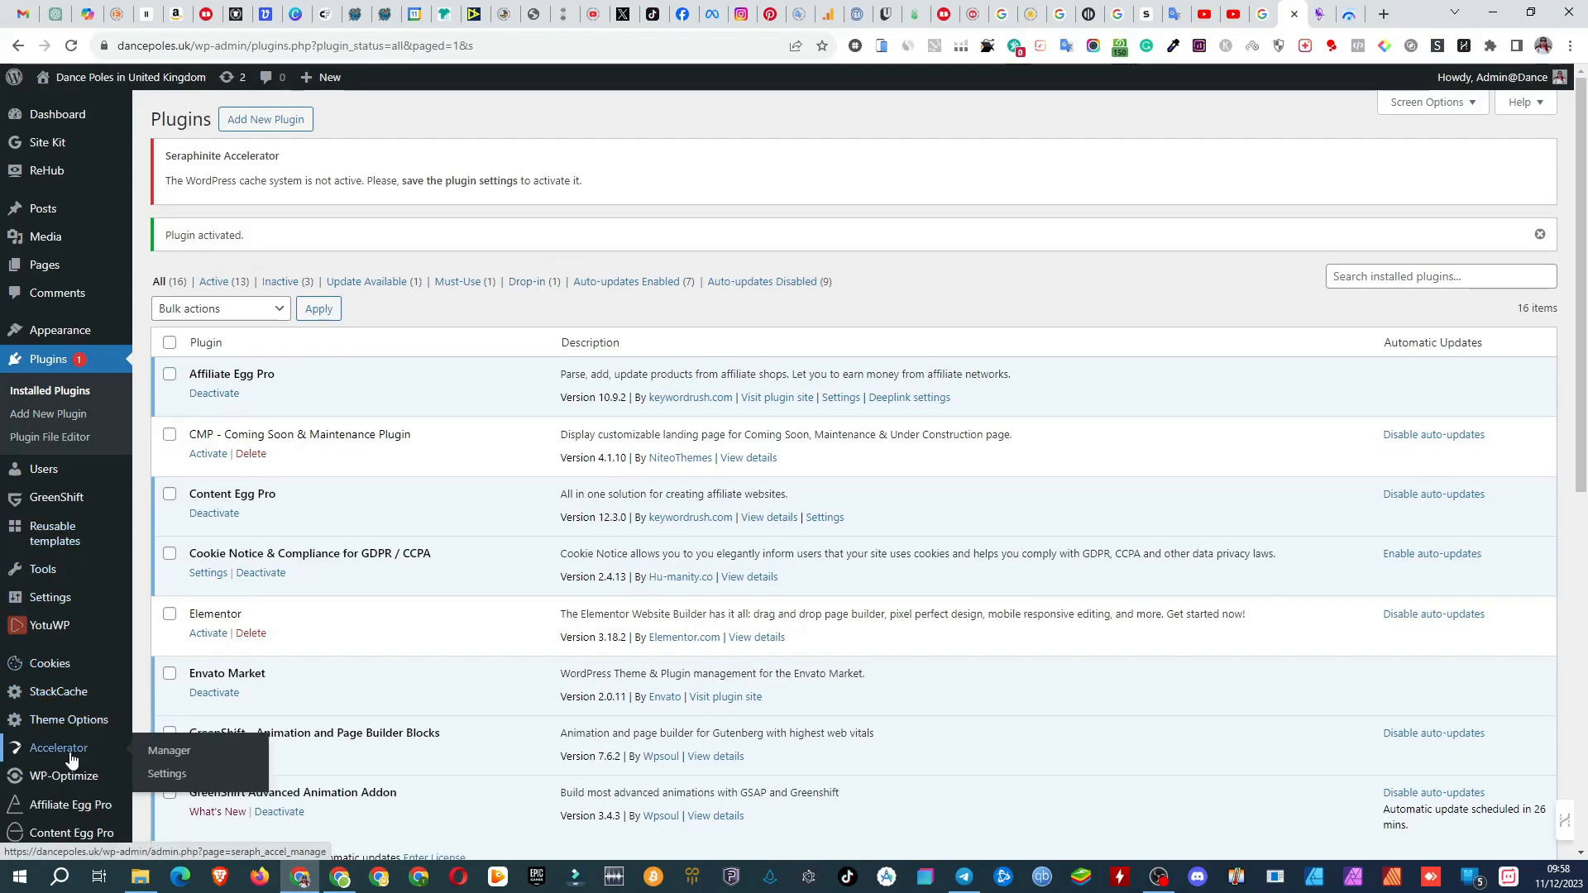
click(180, 782)
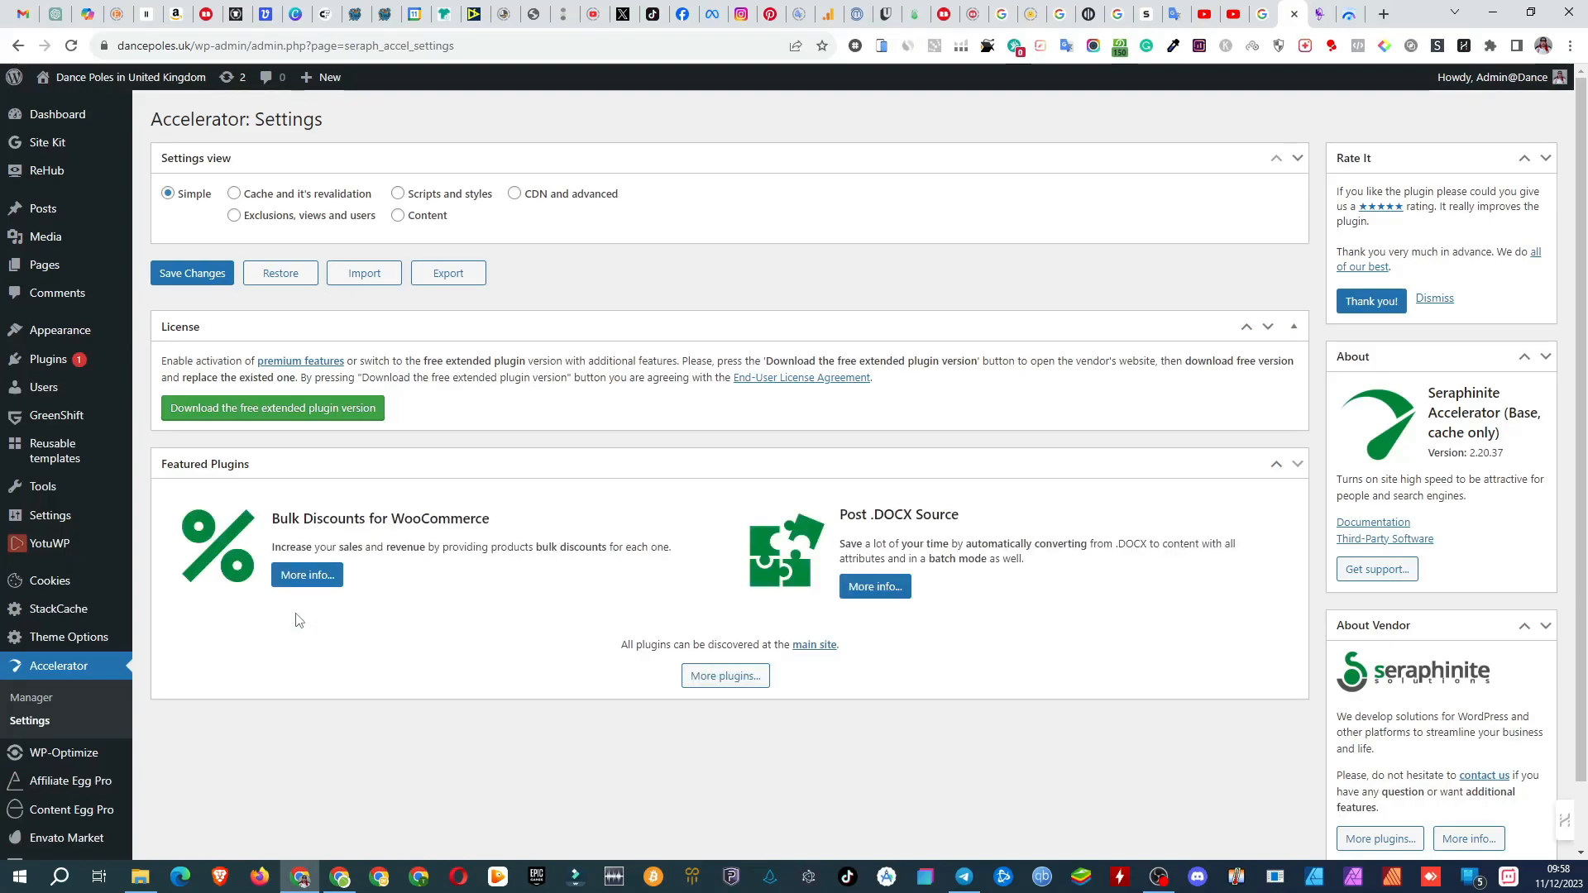
click(262, 415)
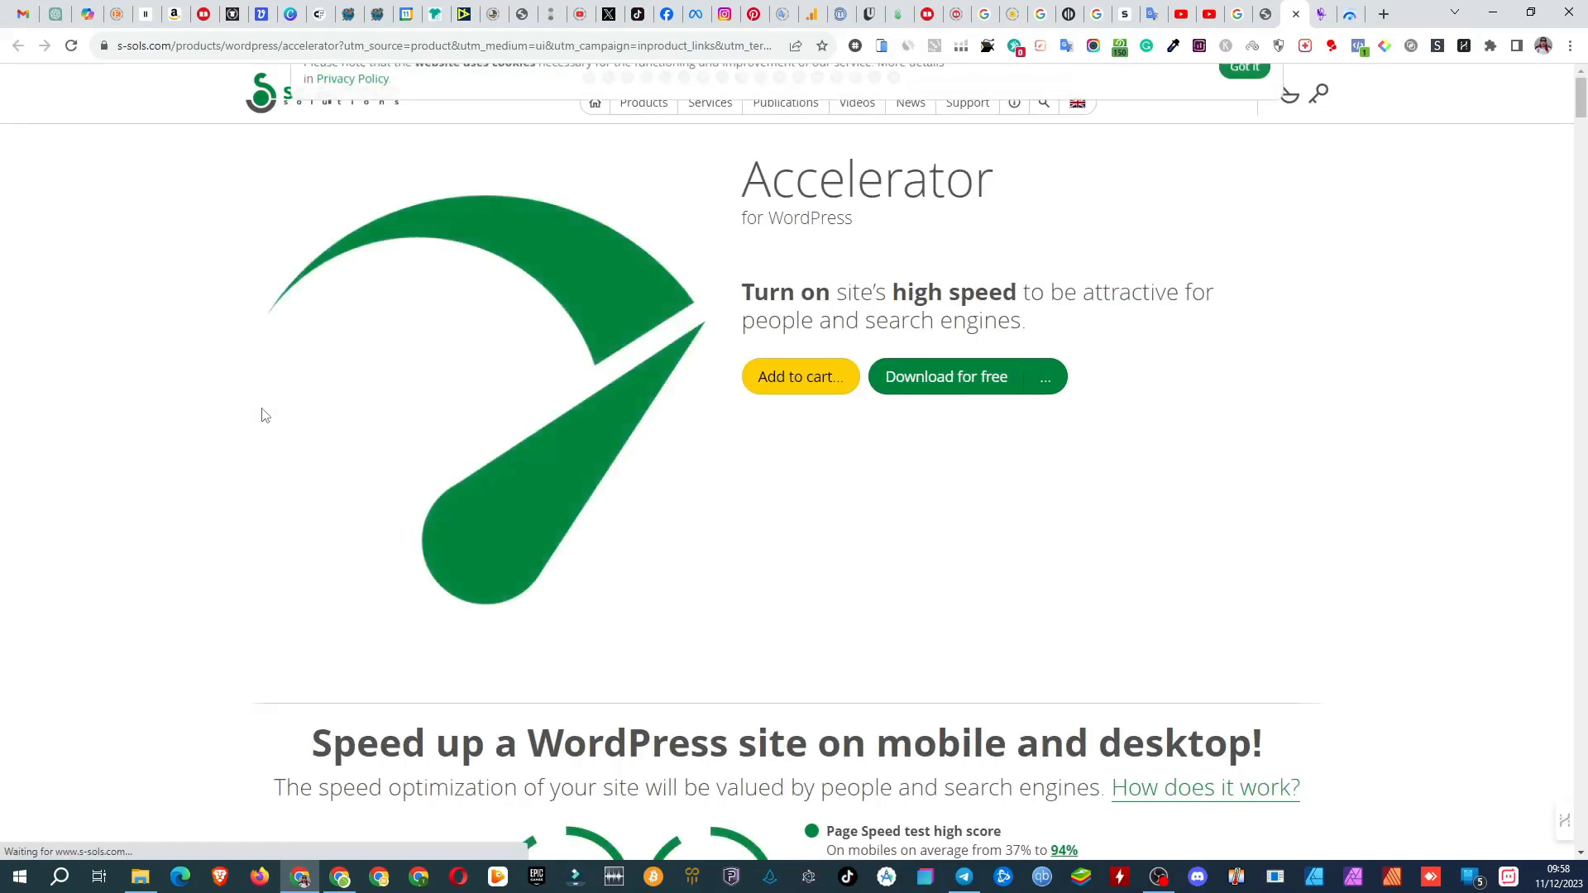
click(922, 389)
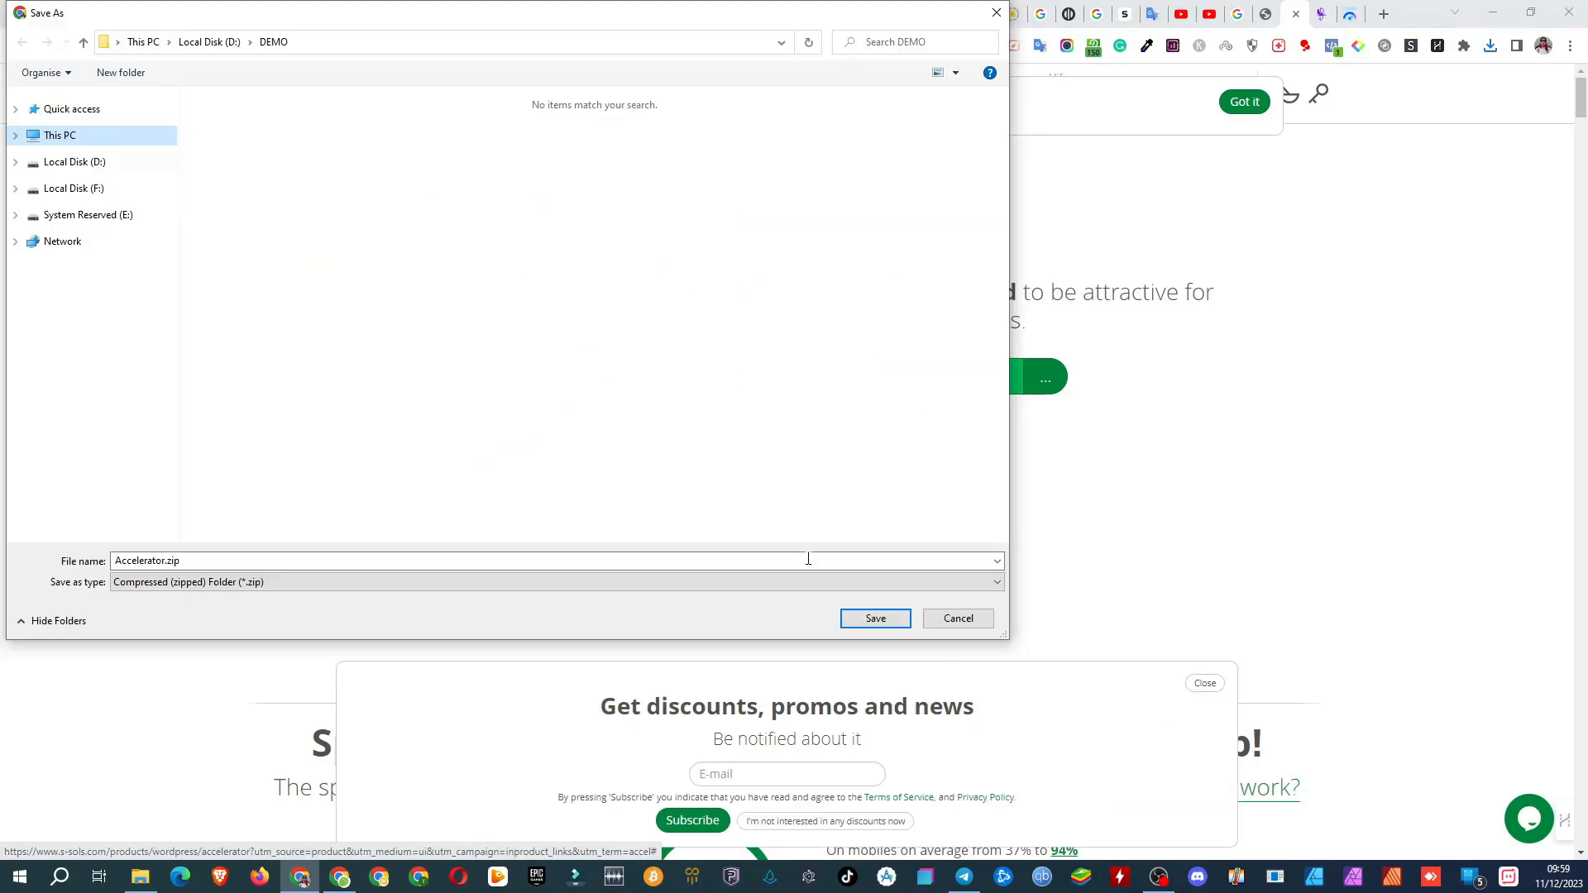
click(875, 620)
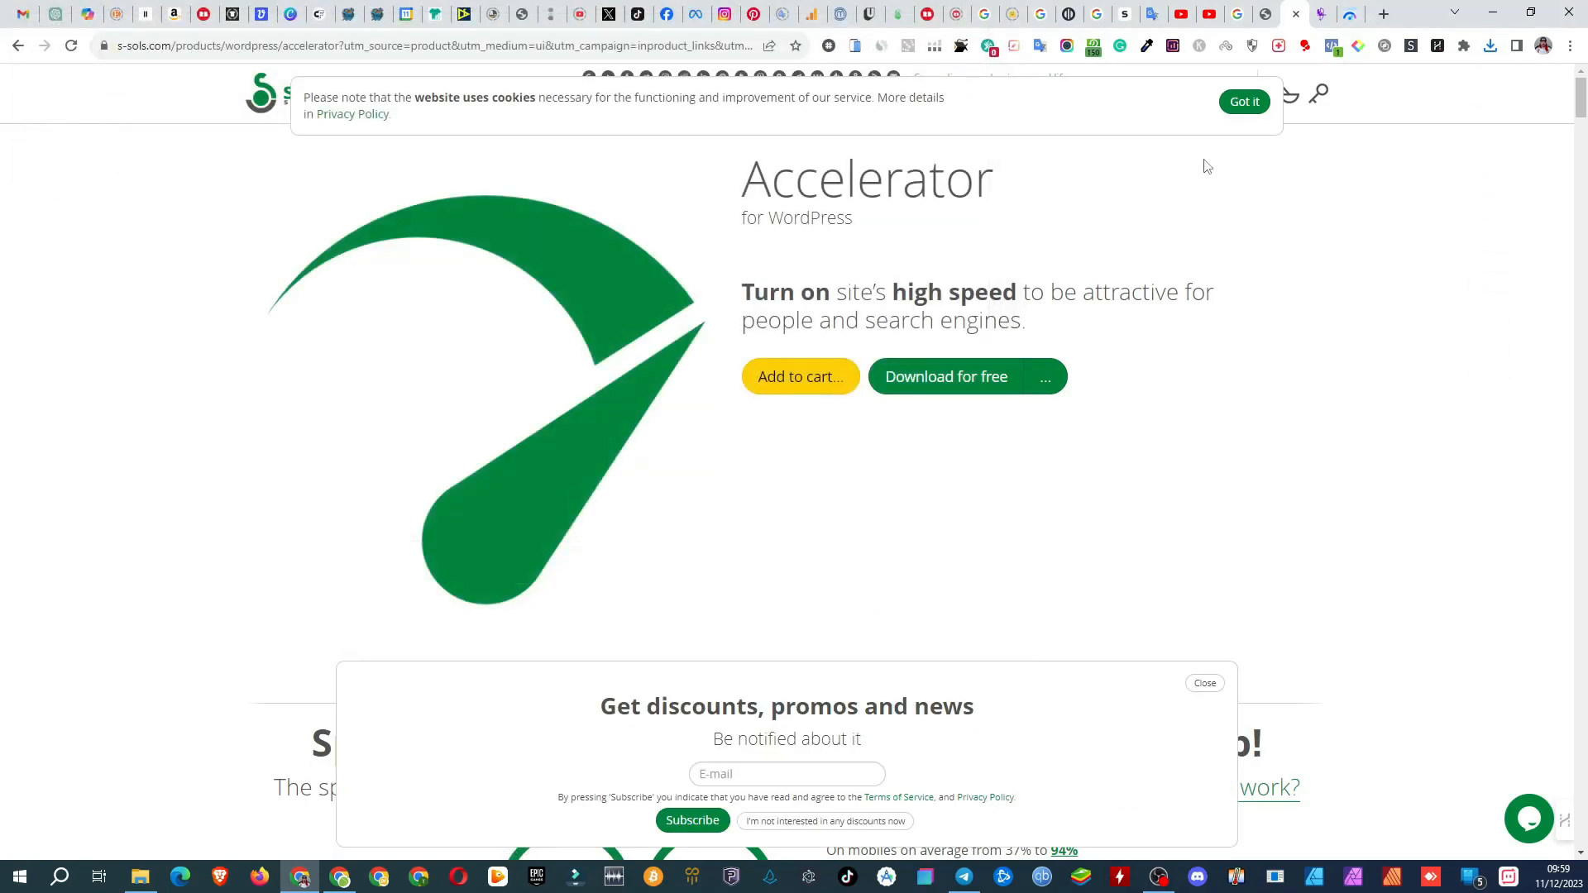
Step: Upload Accelerator.zip as a plugin in the WordPress admin and replace the current Seraphinite Accelerator with the uploaded version
click(1272, 14)
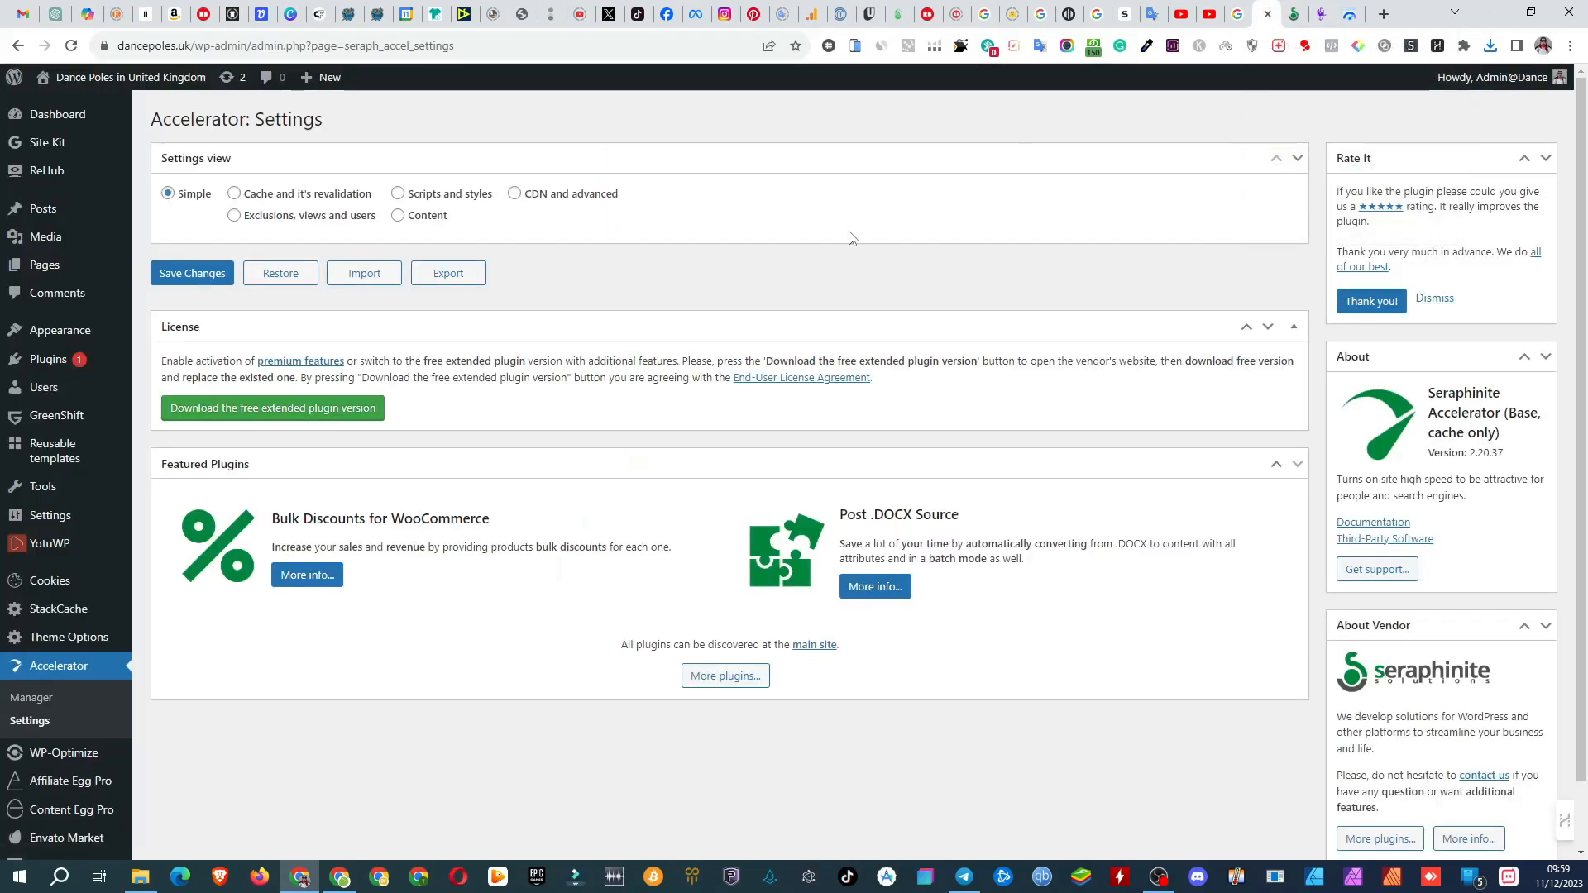
mouse_move(44, 368)
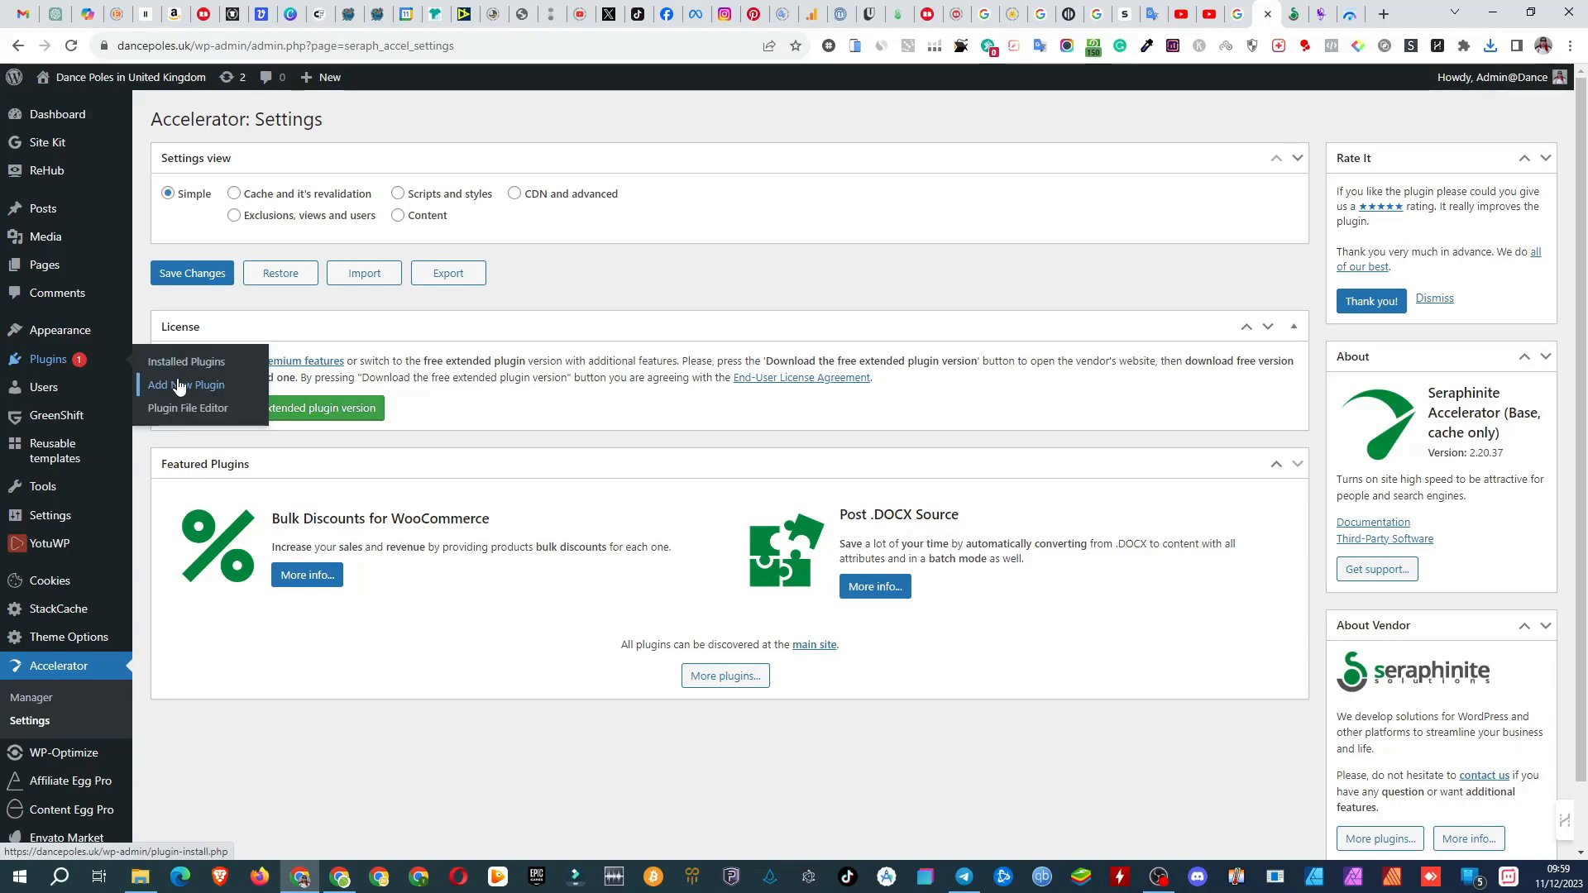
click(178, 387)
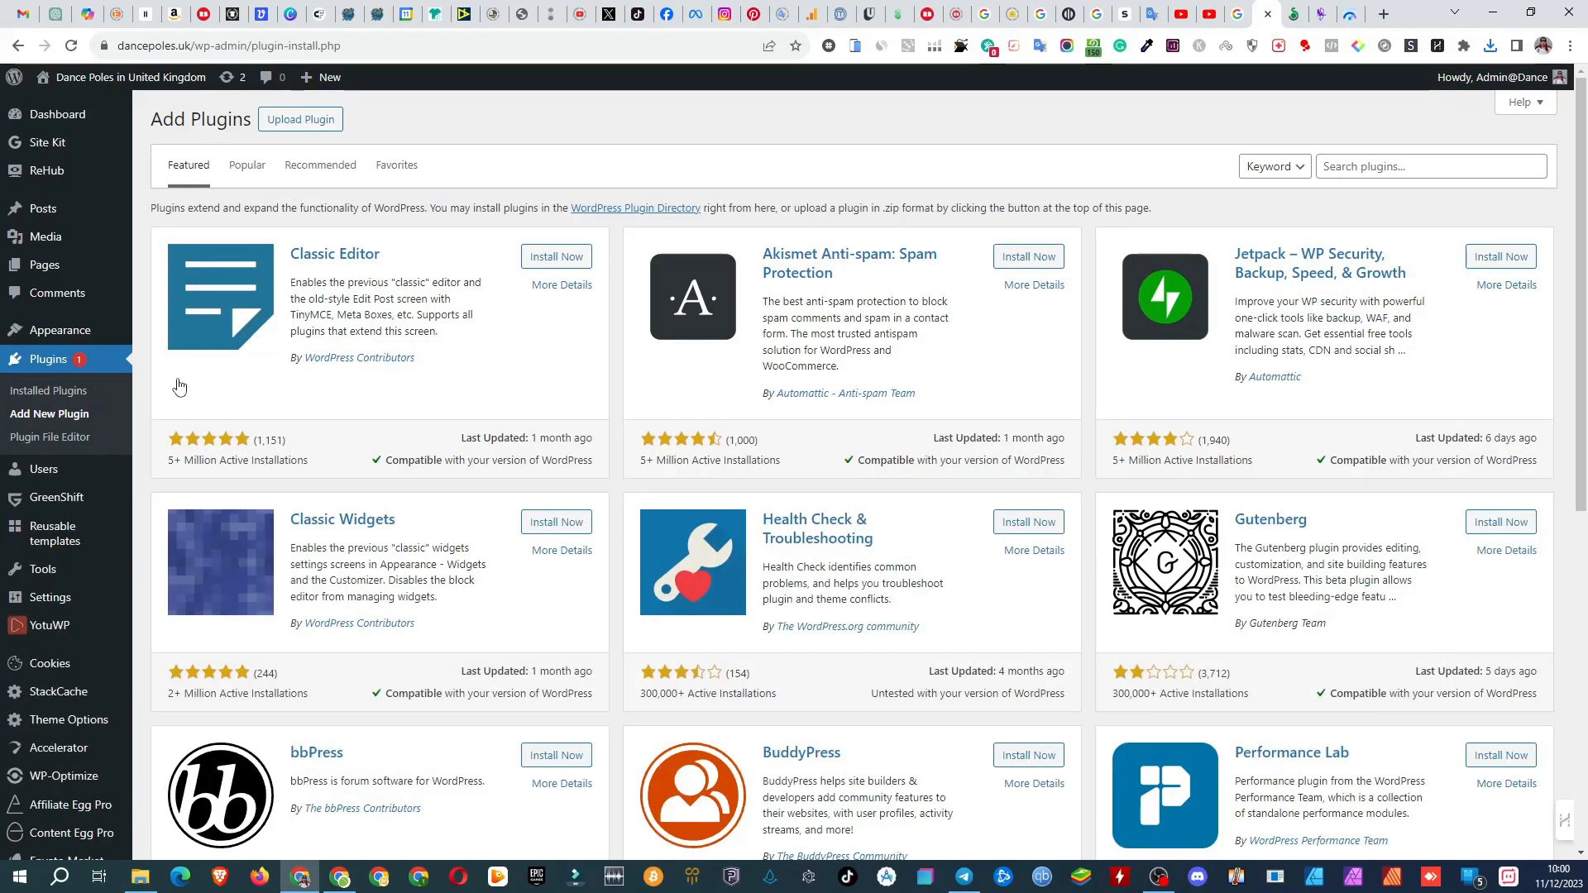
click(292, 121)
click(747, 269)
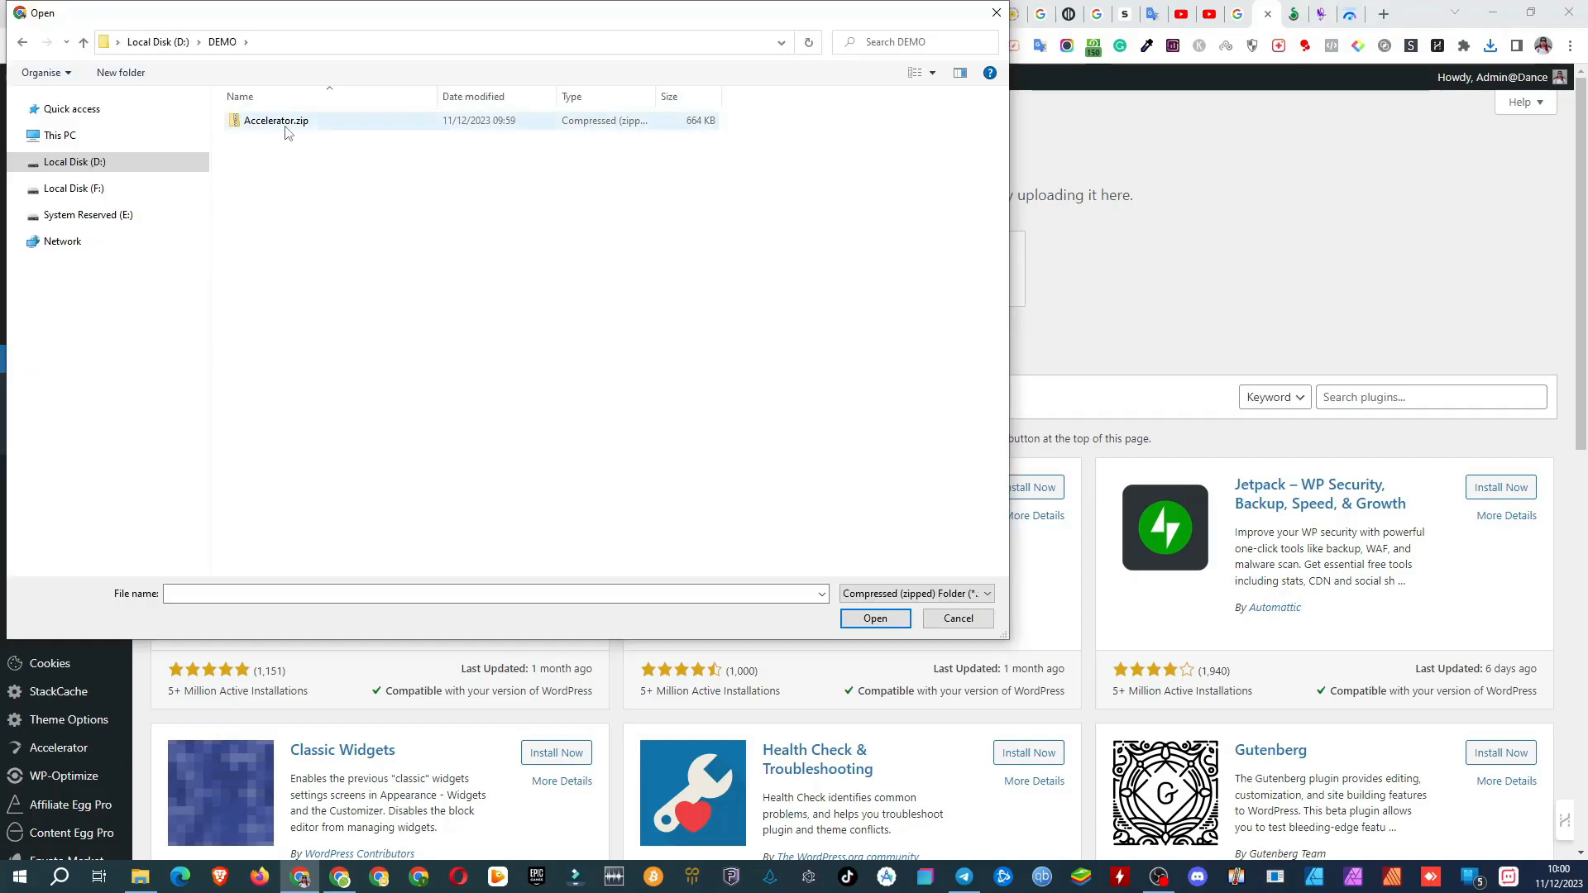
click(286, 131)
click(874, 620)
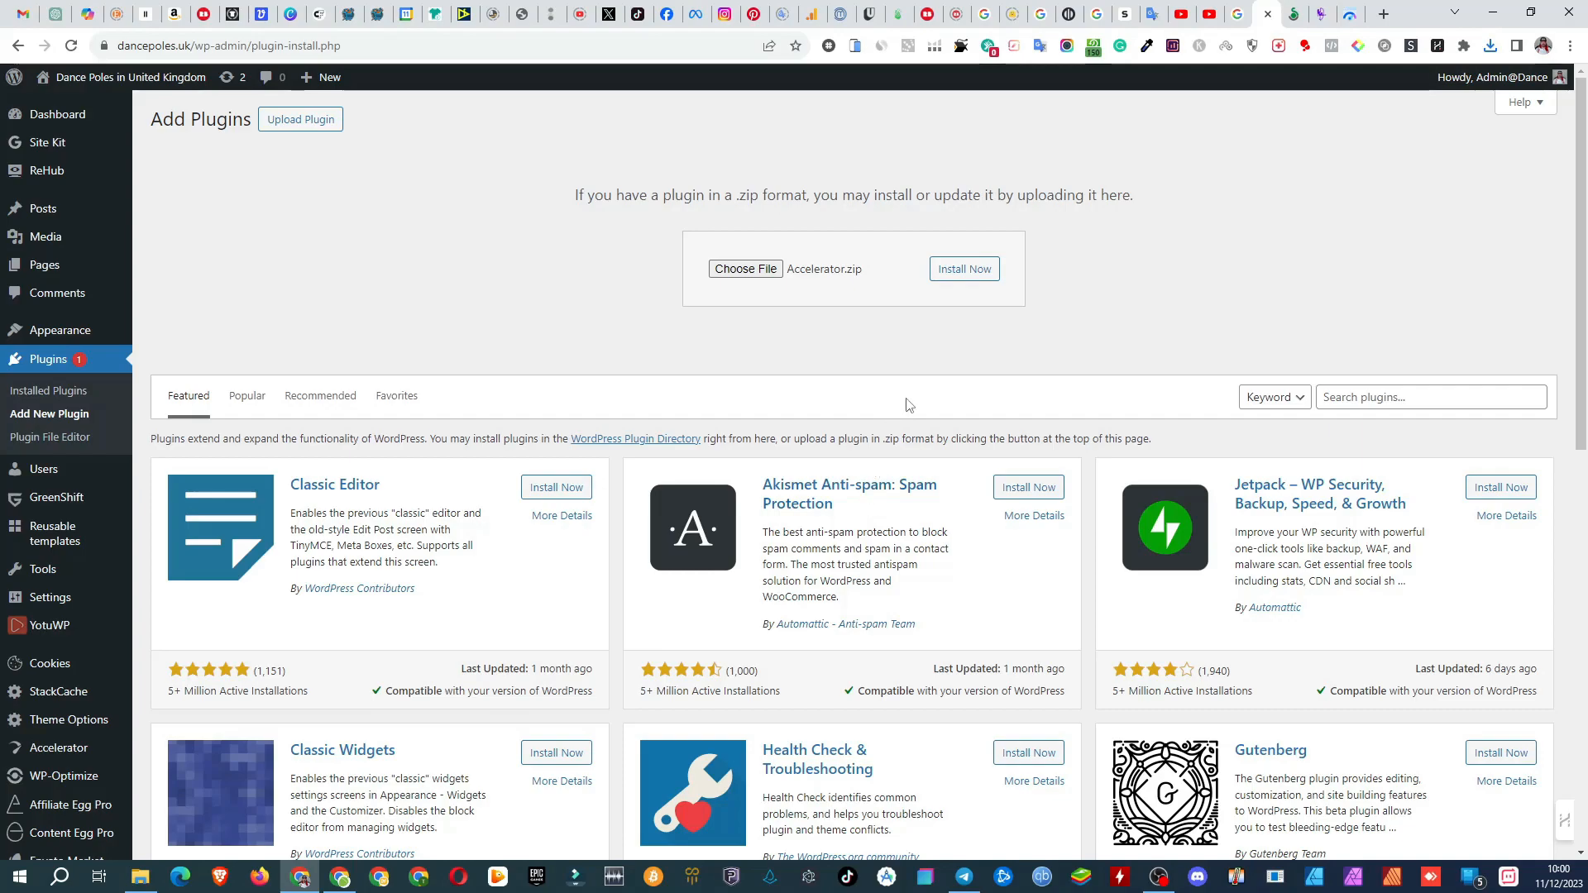
click(966, 270)
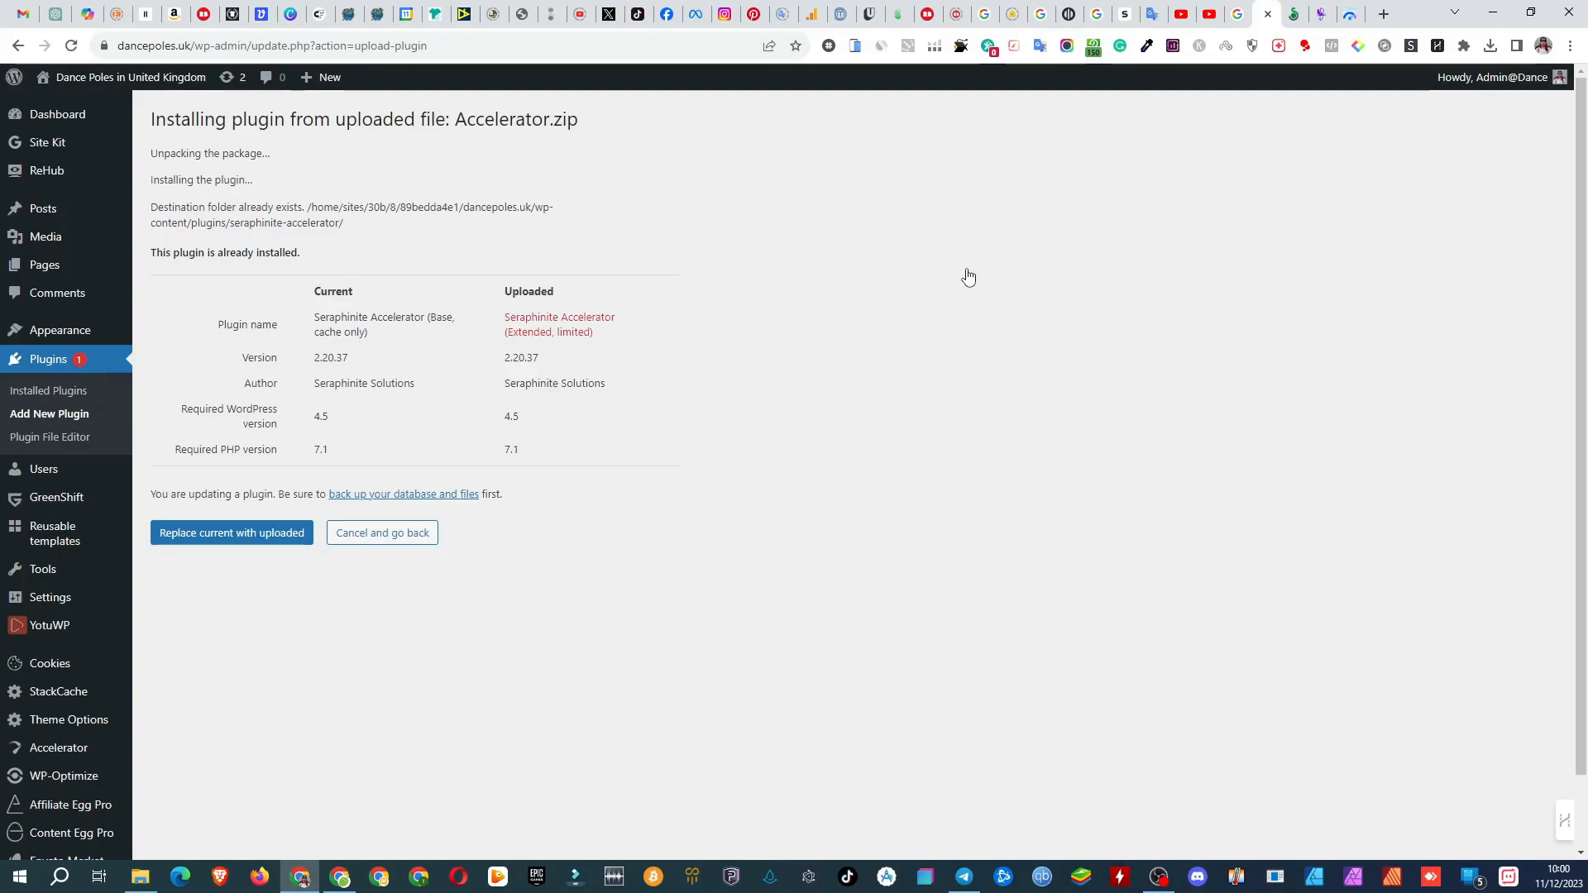
click(259, 534)
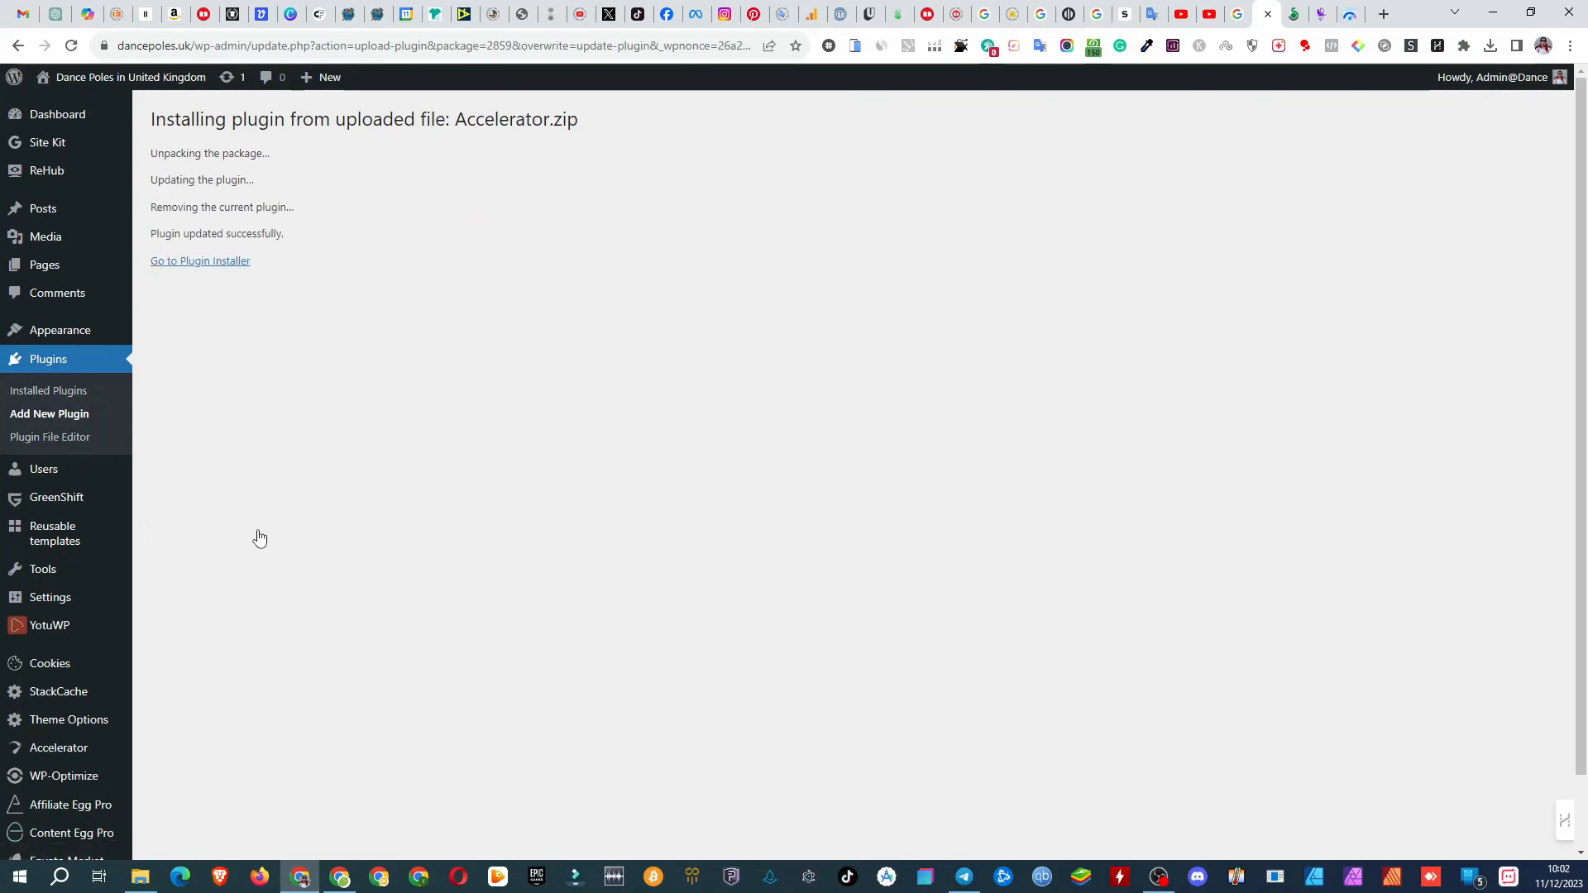
Step: Start the Seraphinite Accelerator setup wizard, keep Full functionality as the needed functionality, and run the self-diagnosis
click(231, 267)
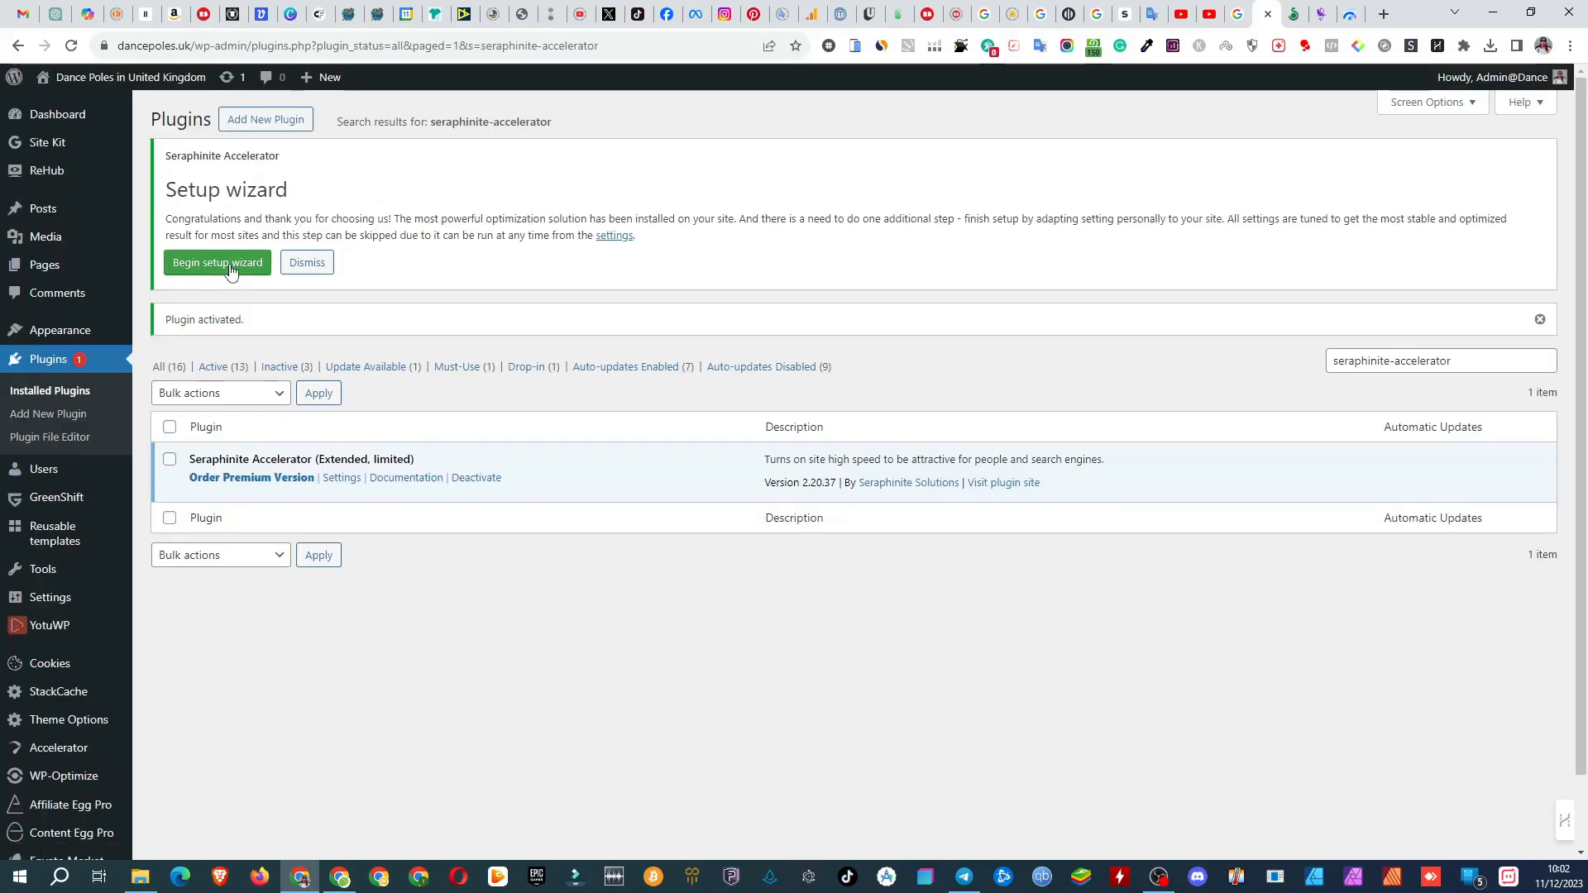
click(231, 273)
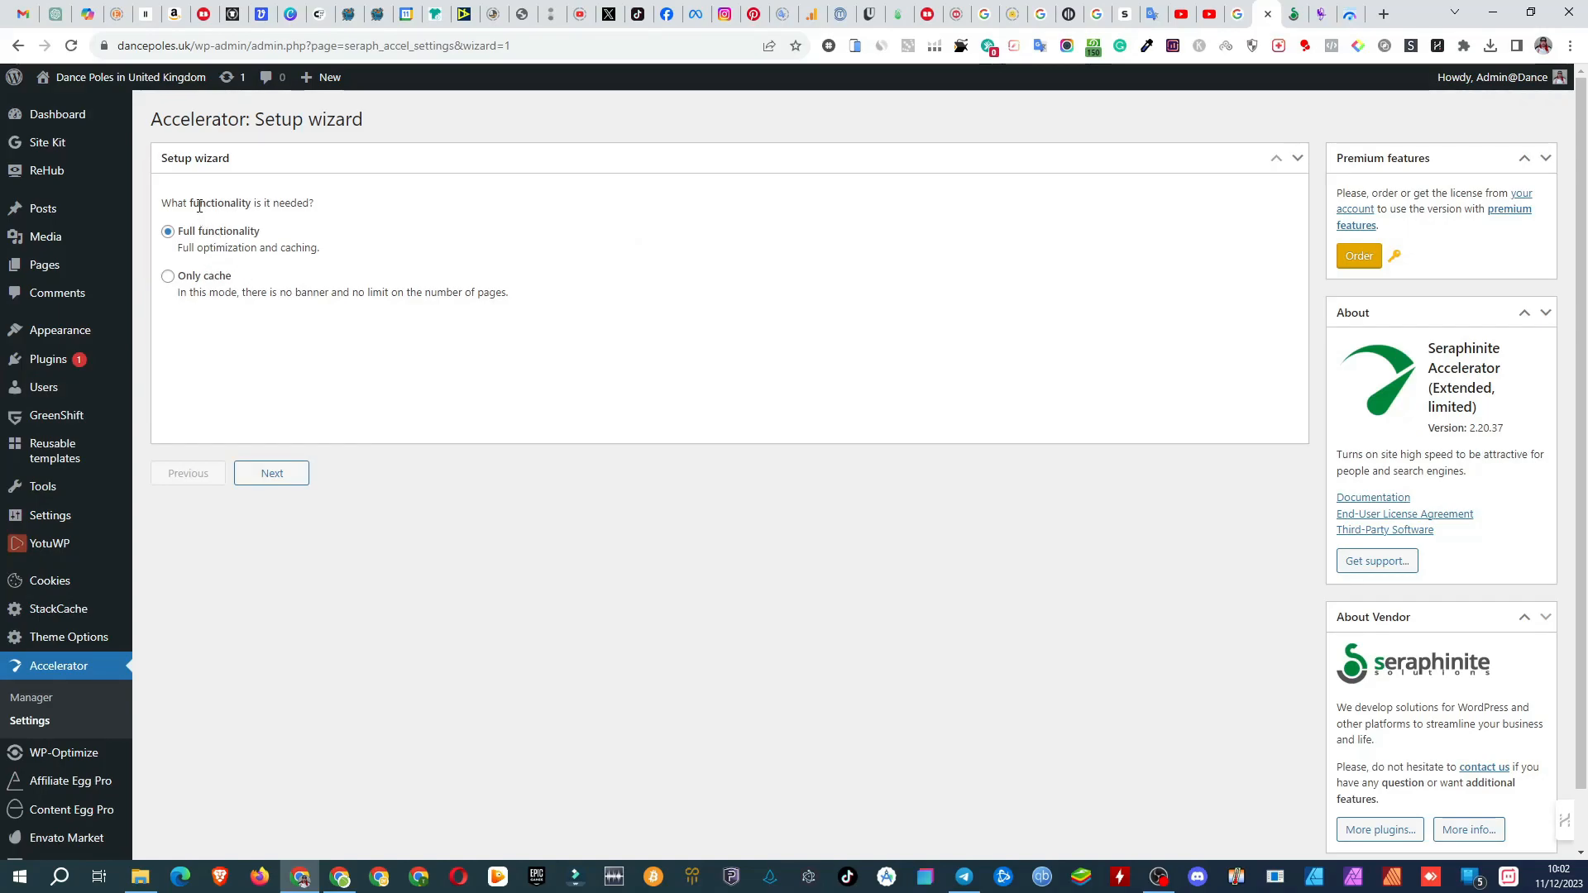
click(298, 478)
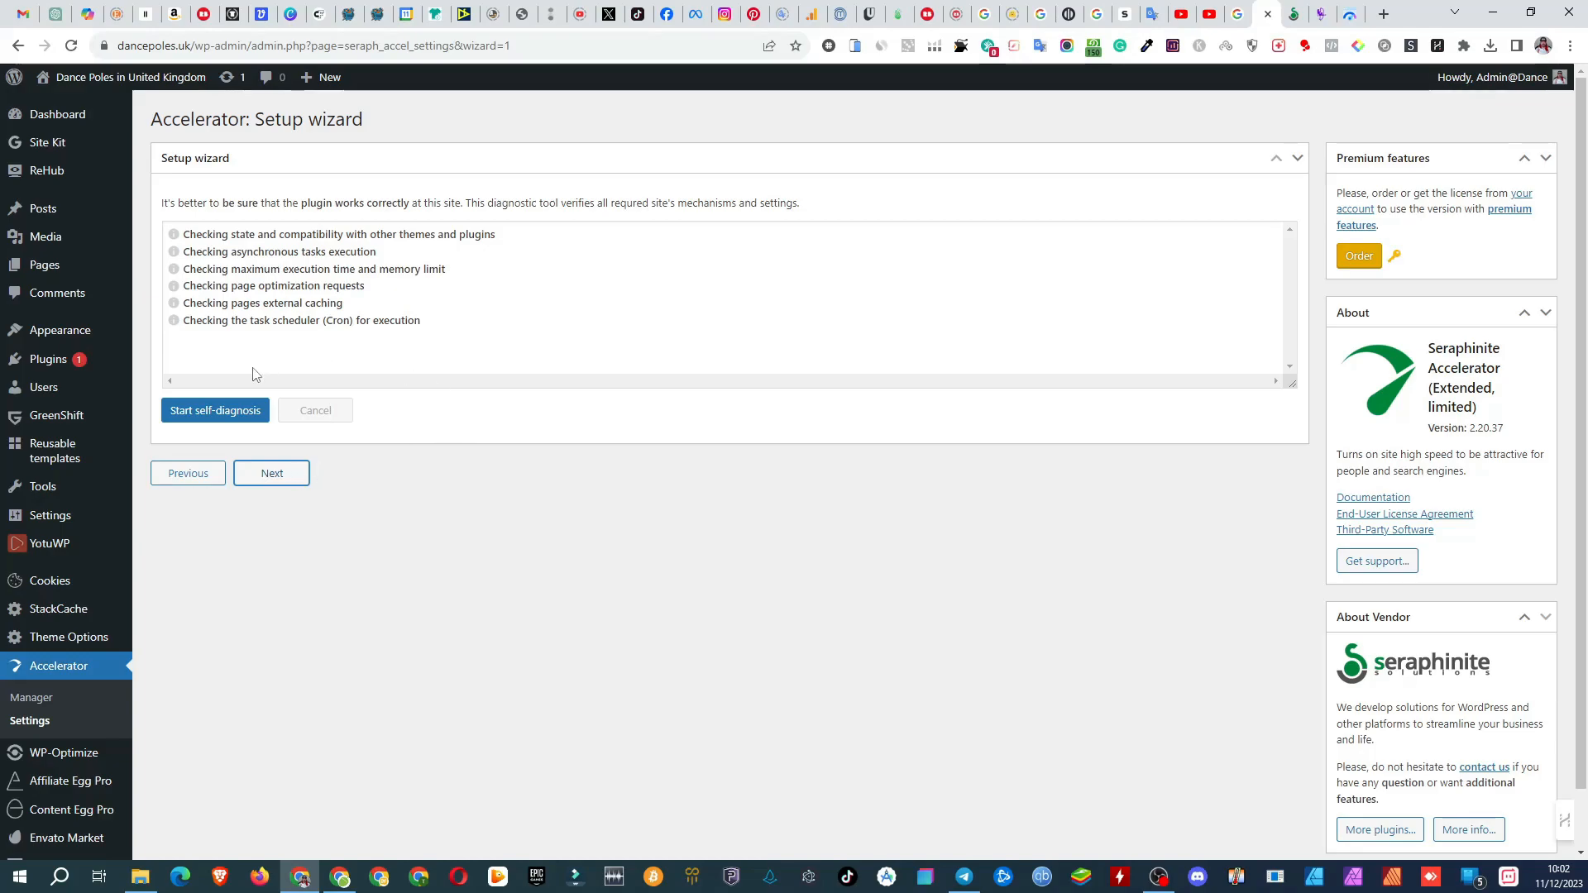
click(225, 414)
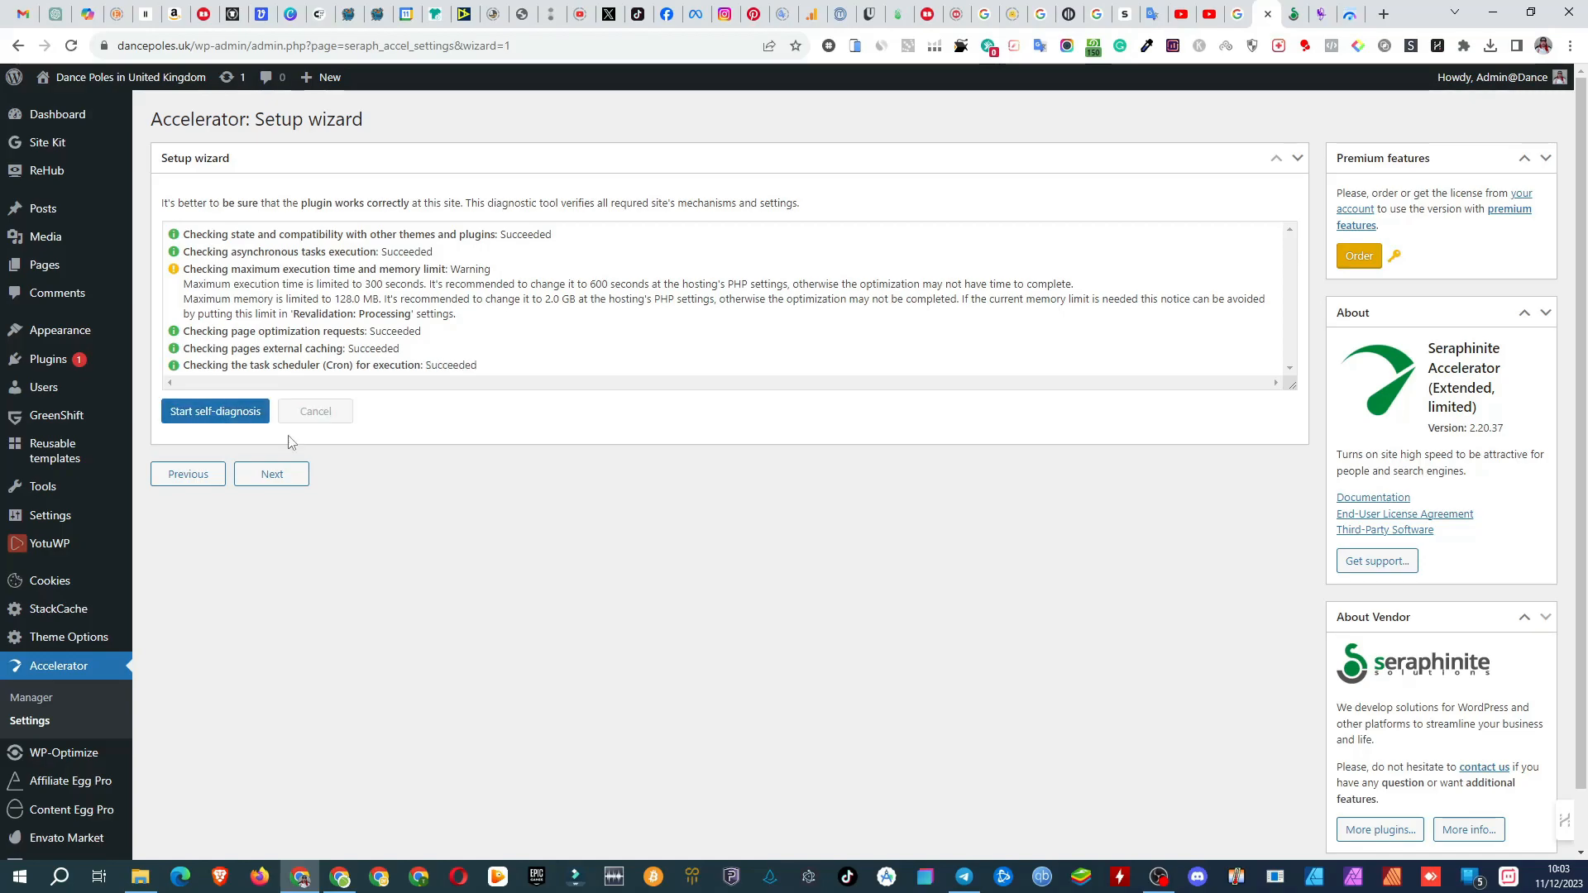
Step: In the setup wizard, accept the "Always a high score" optimization mode and Low hosting performance
click(273, 475)
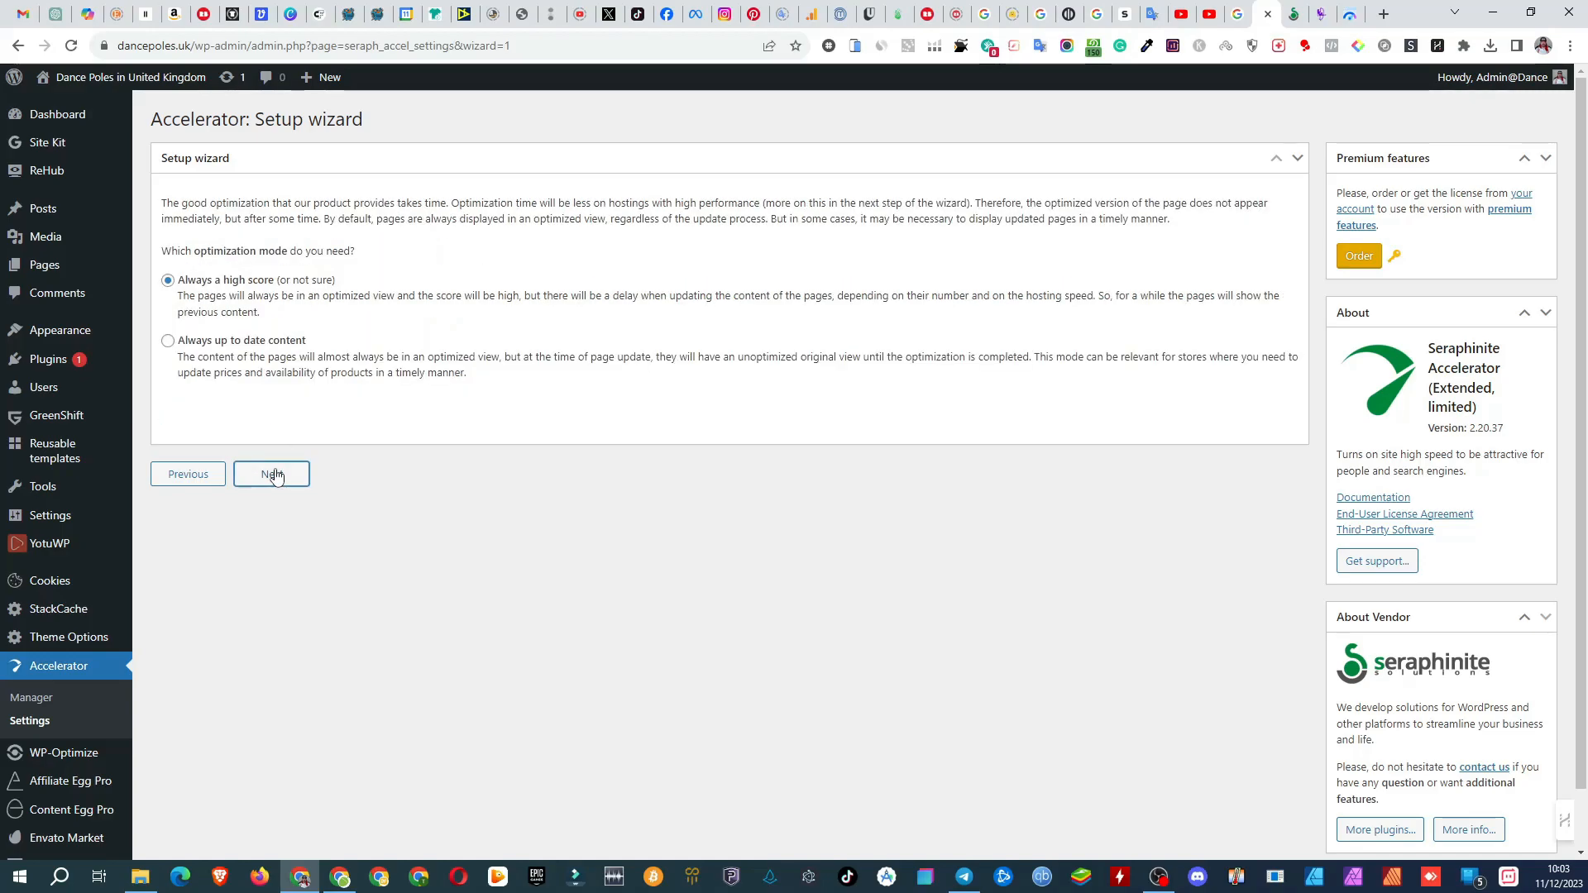
click(273, 475)
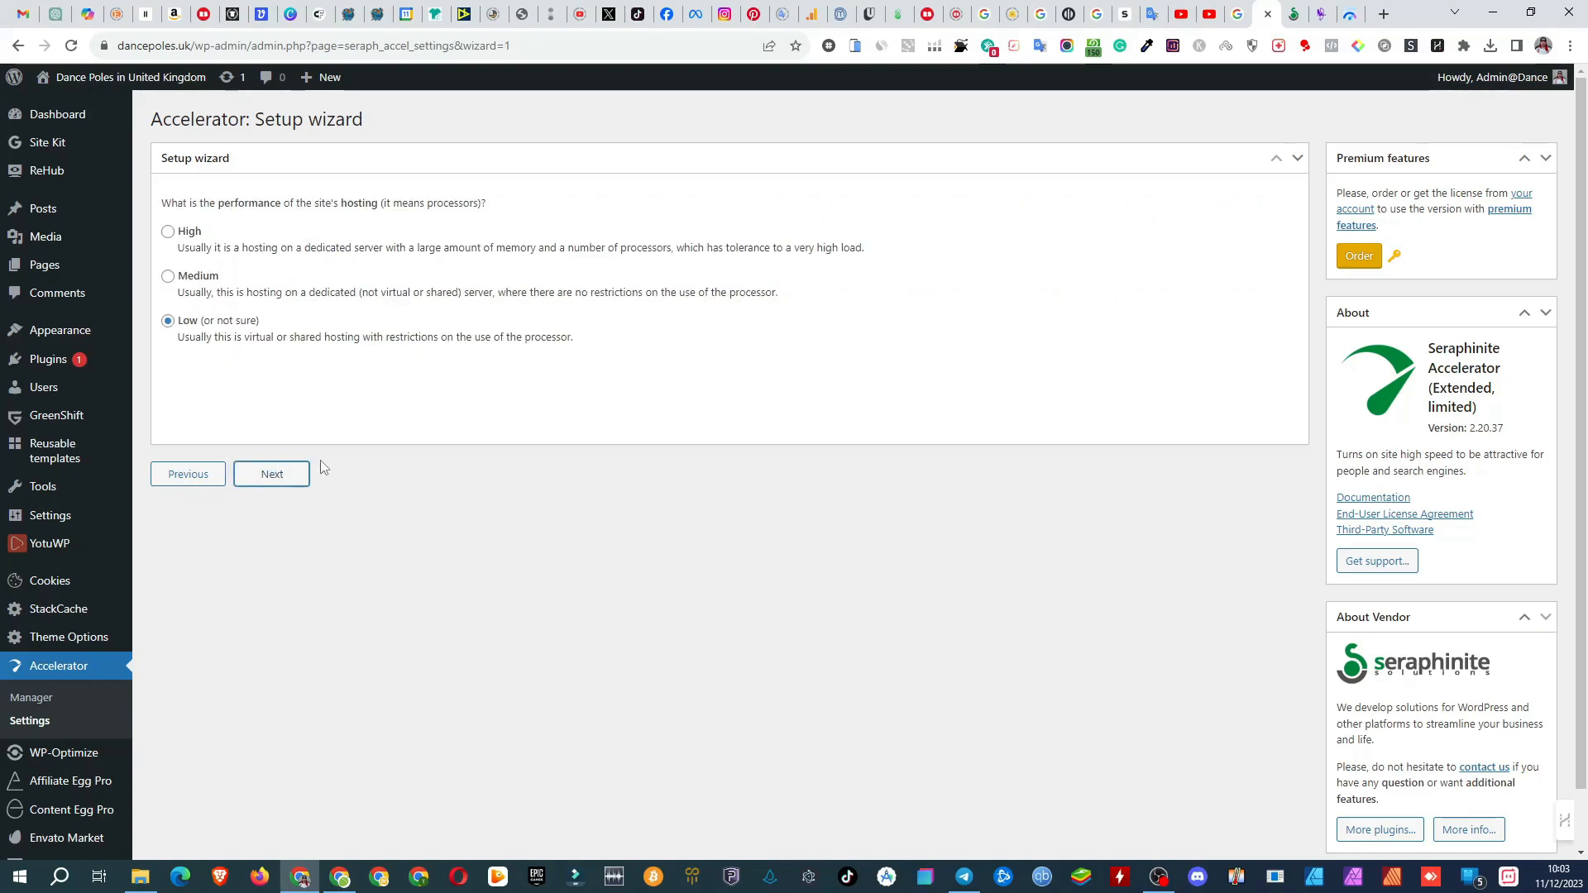
click(277, 483)
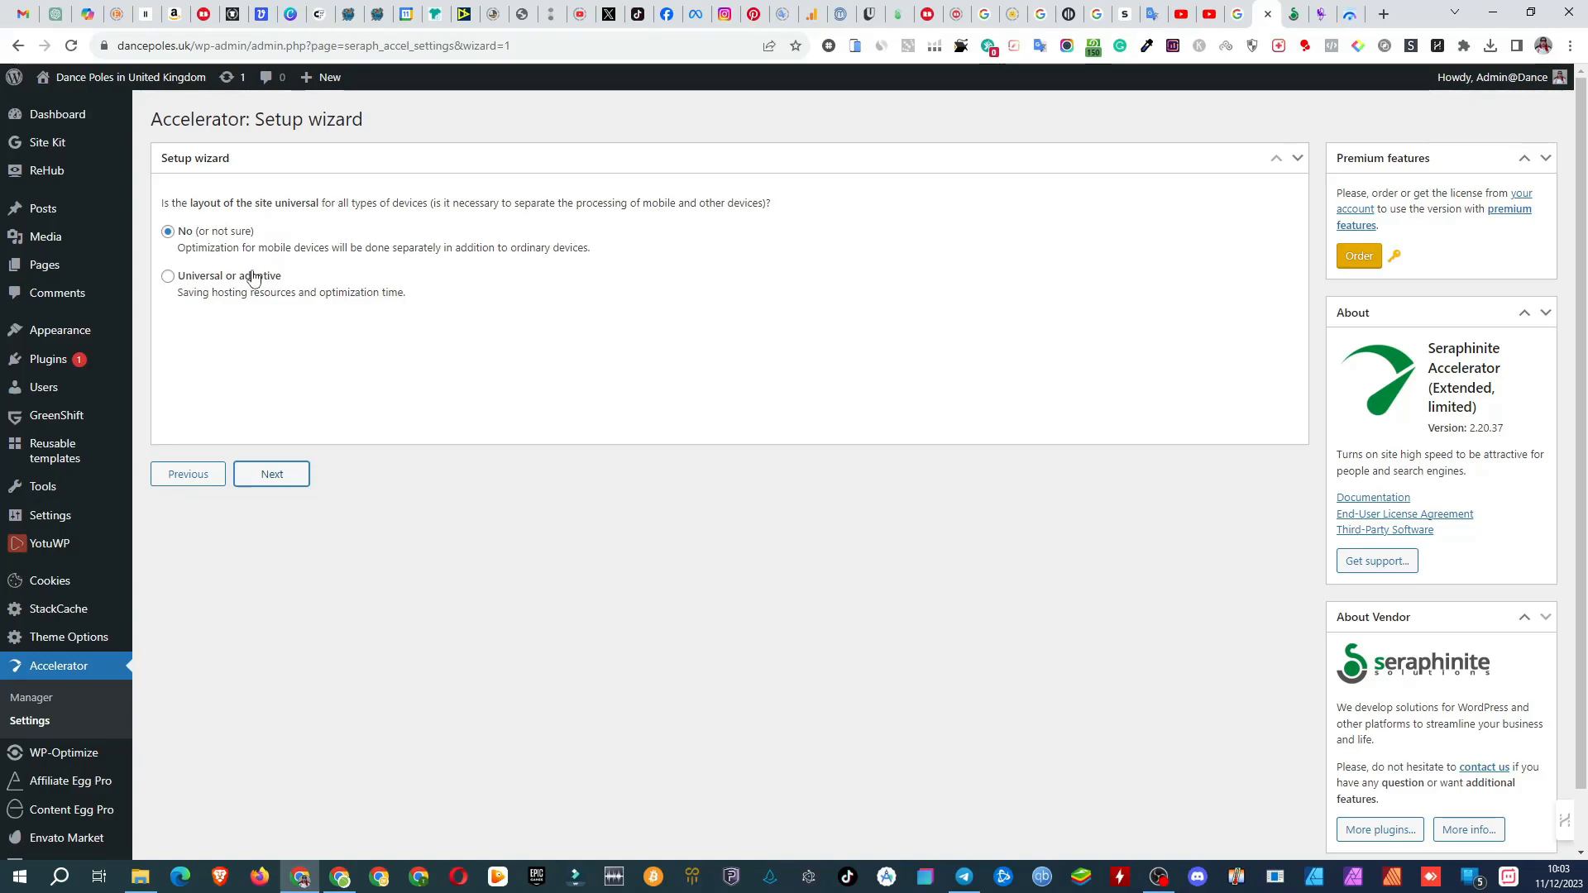
Step: Answer No to a universal layout, don't use a CDN, and finish the wizard with optimization of all the site's pages
click(169, 278)
click(169, 234)
click(270, 481)
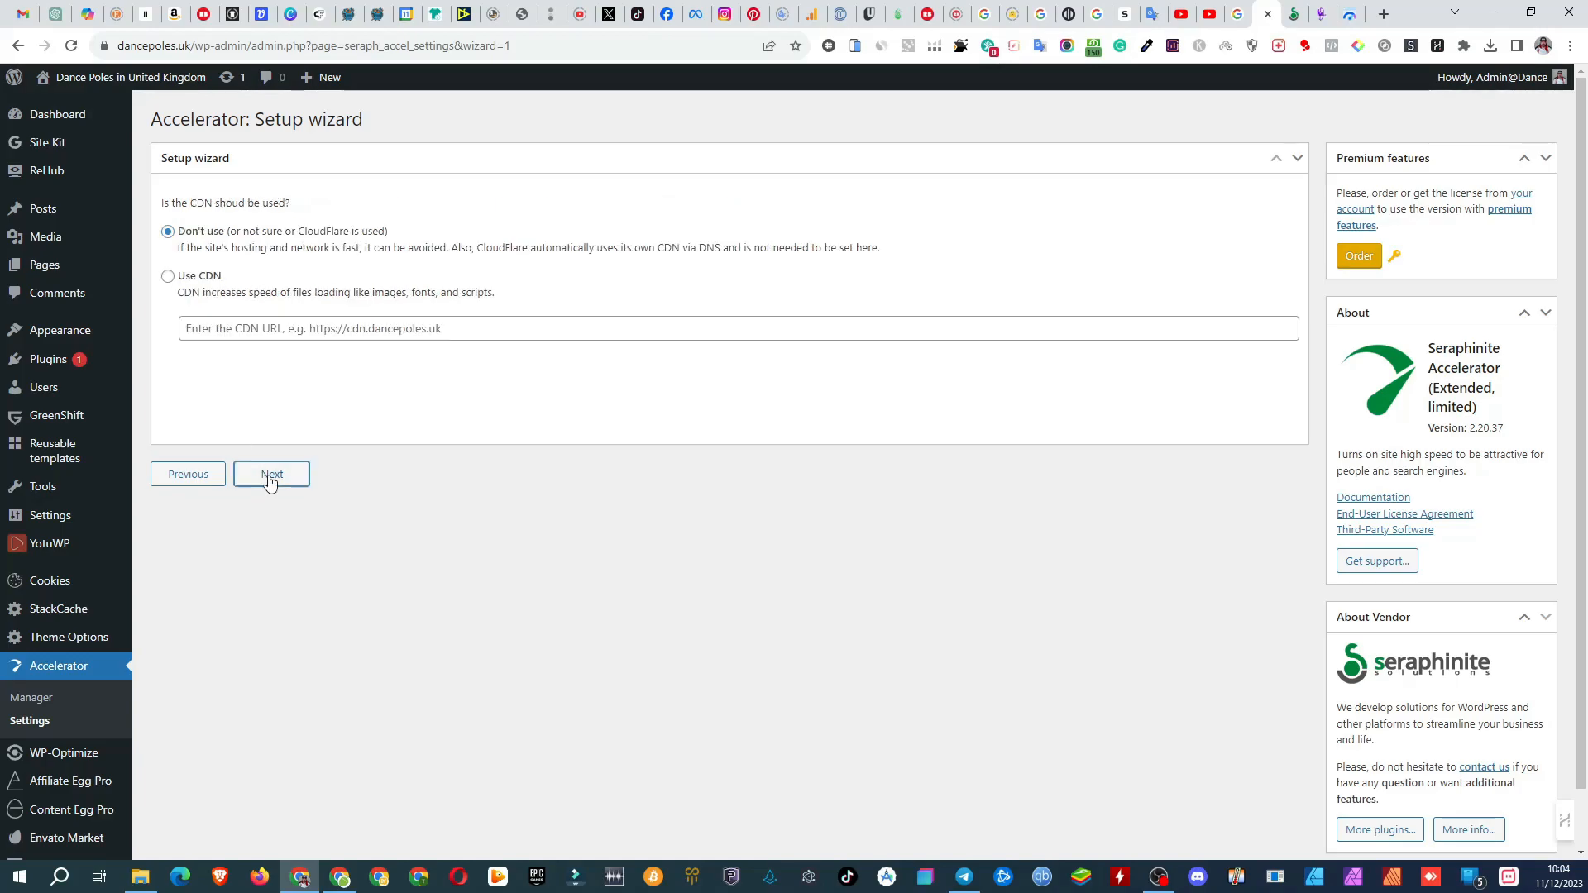
click(270, 481)
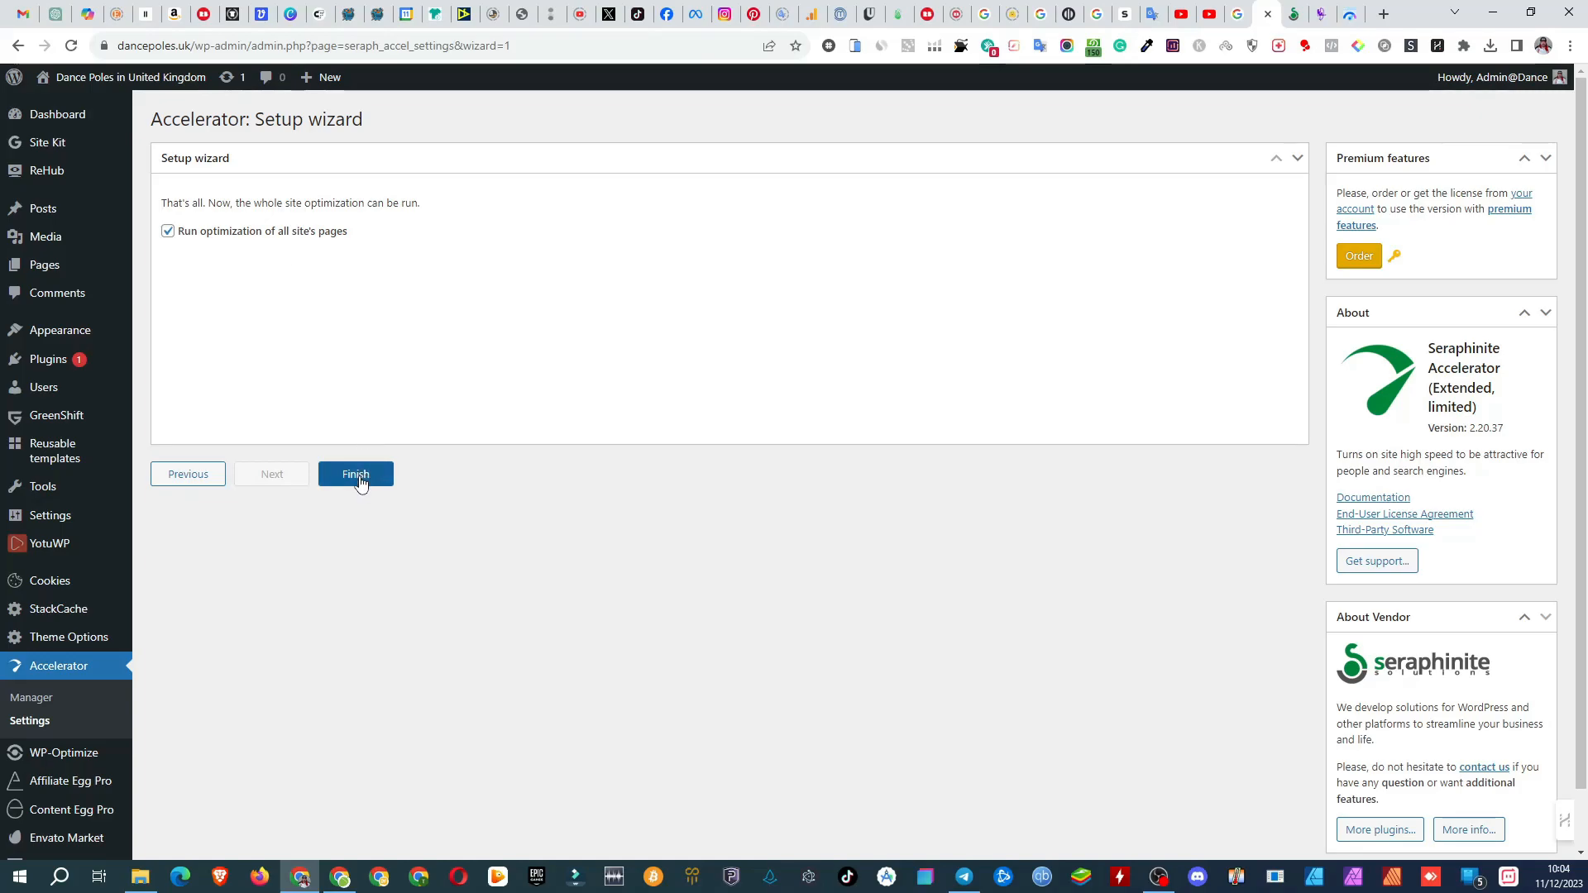
click(359, 477)
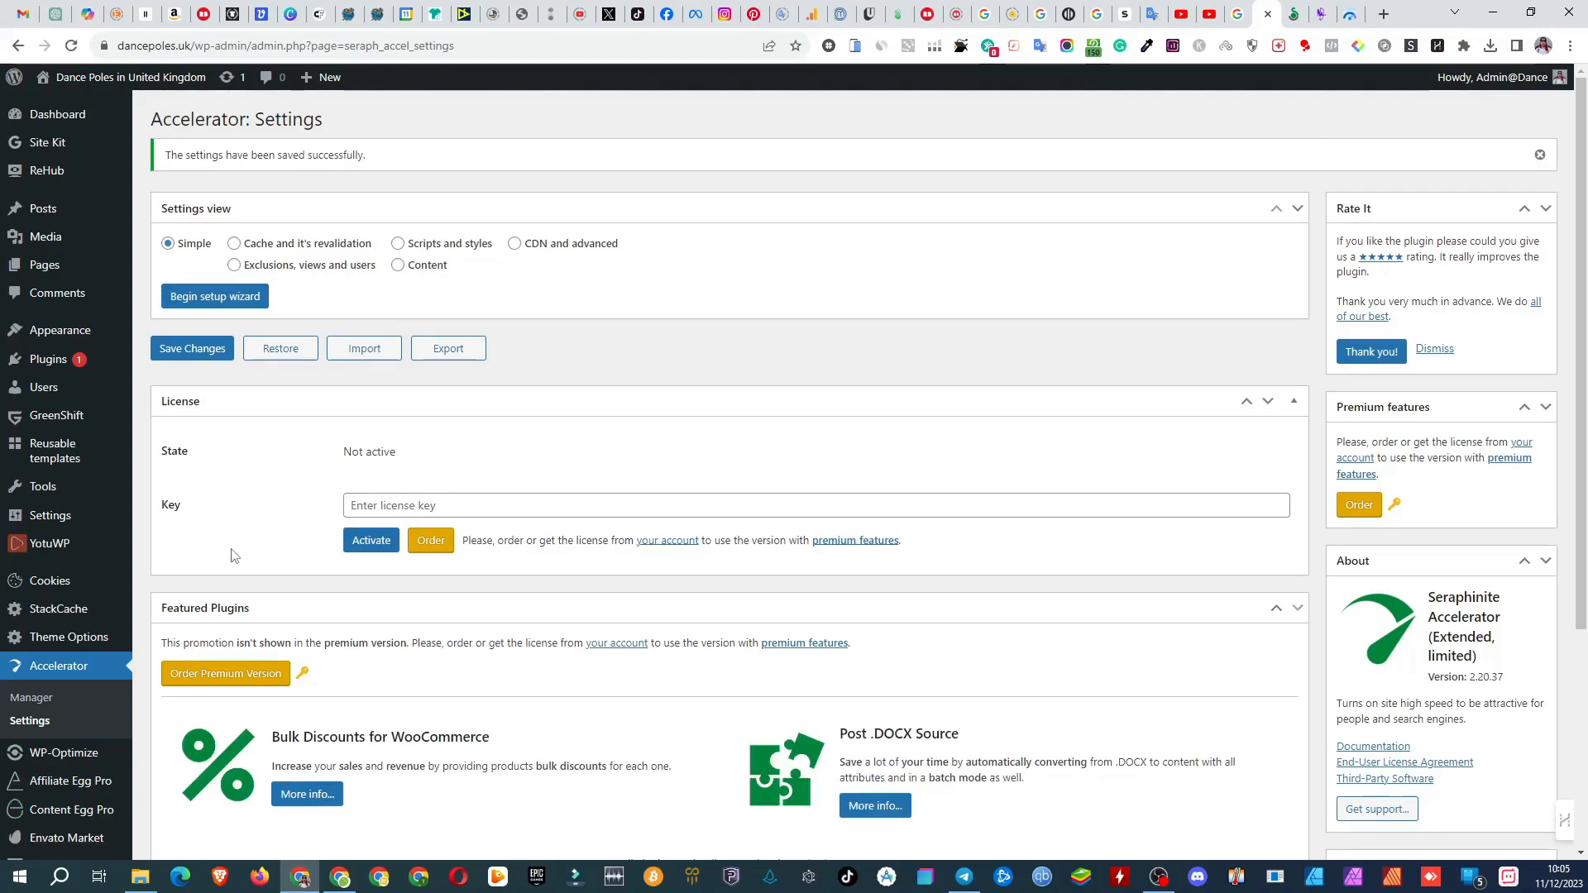
Step: Check the content optimization queue and the cache statistics in the Accelerator Manager
click(29, 699)
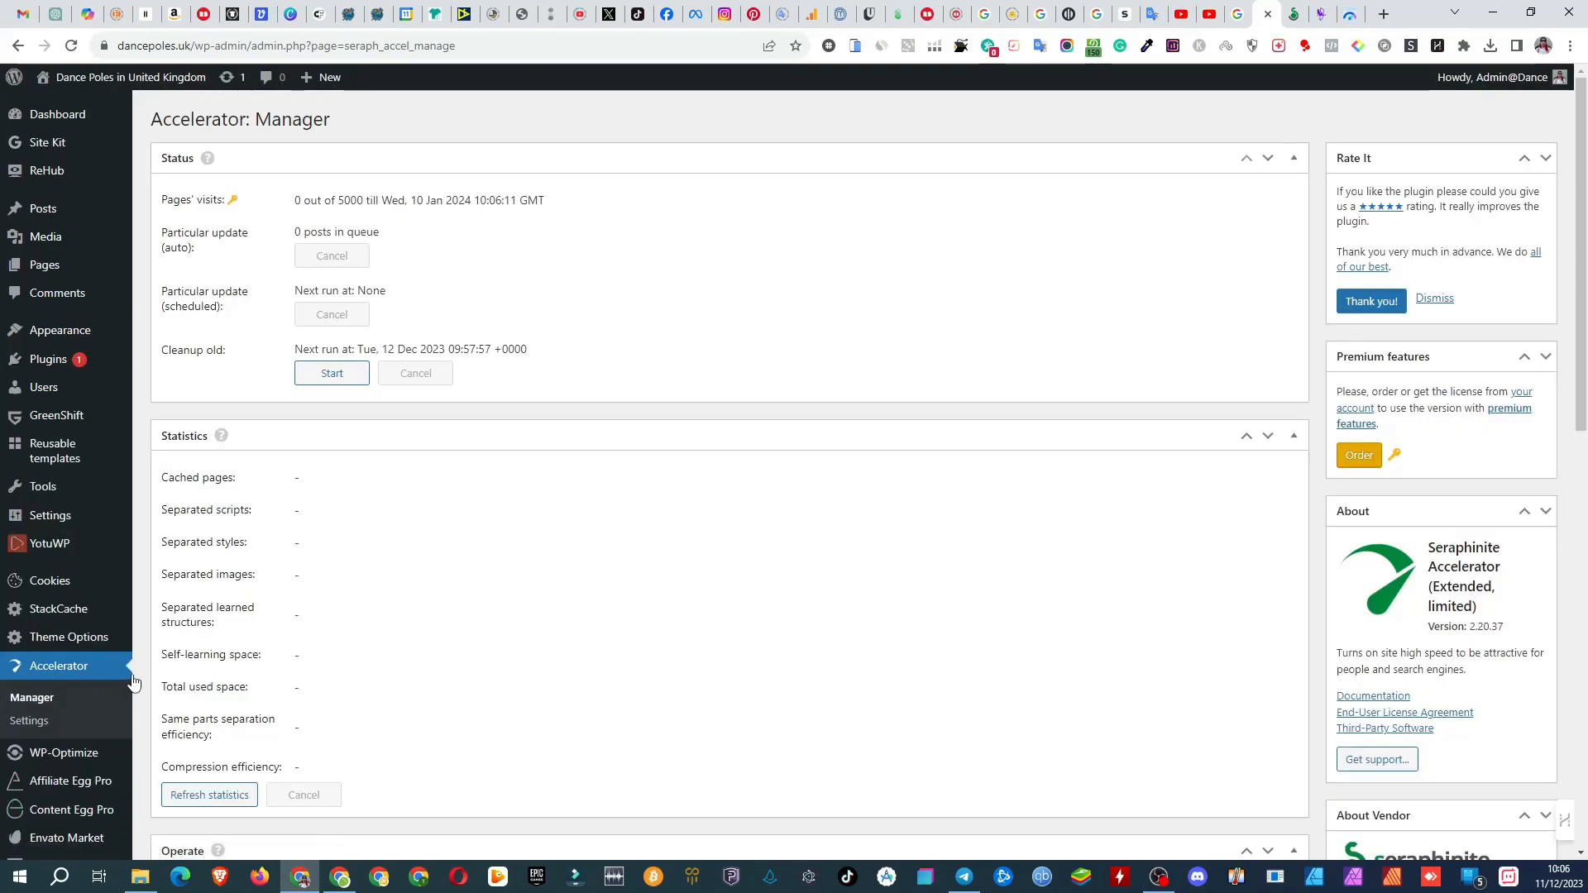
scroll(213, 630, down, 1)
scroll(213, 630, down, 3)
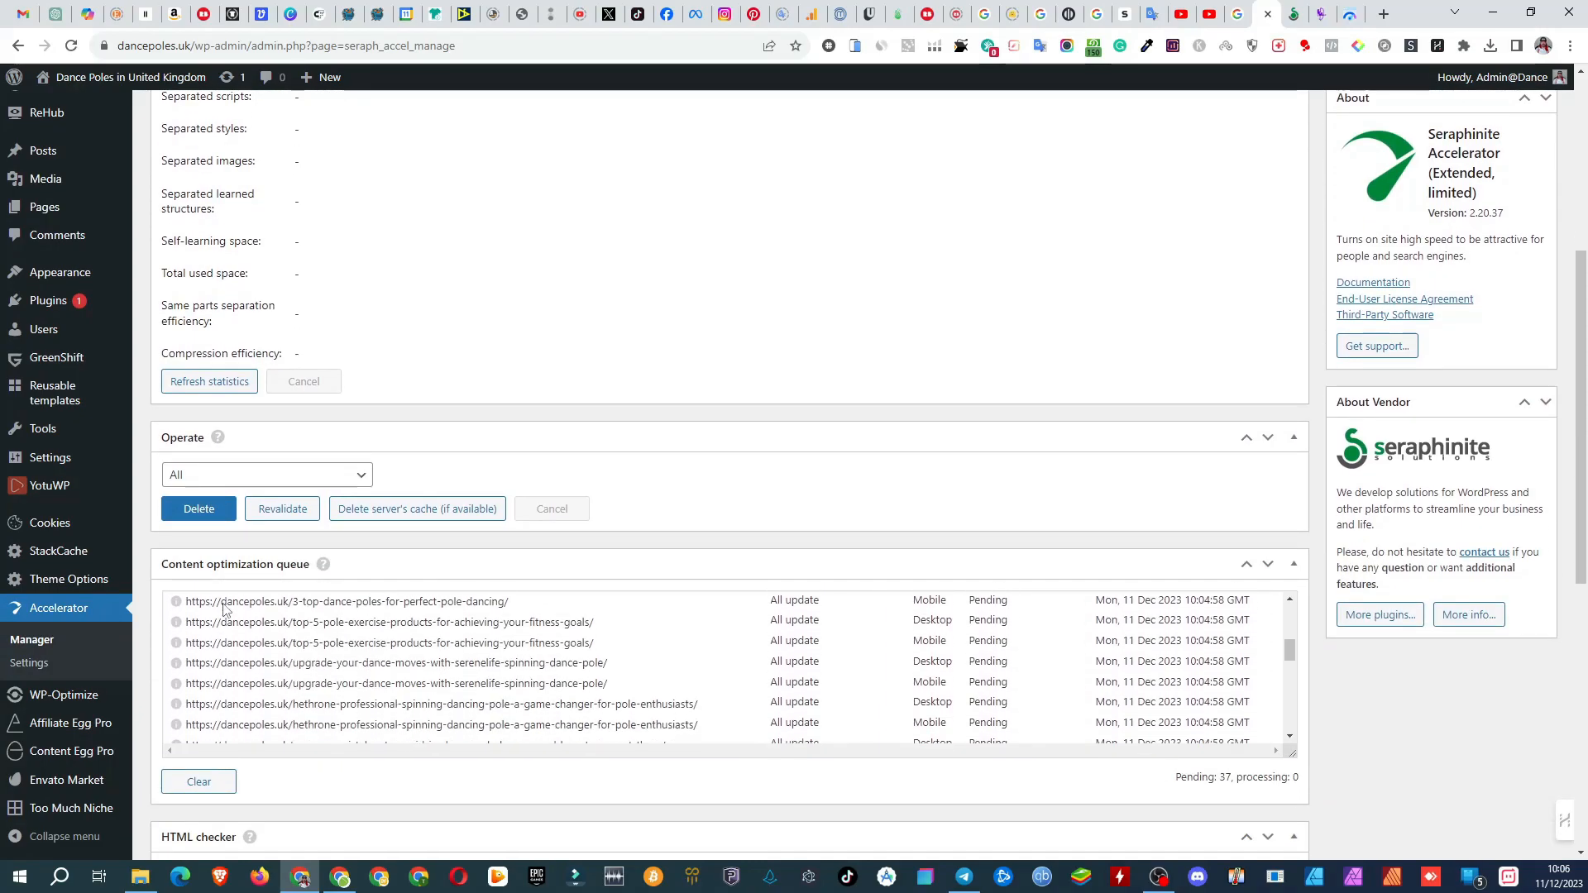
scroll(426, 313, down, 3)
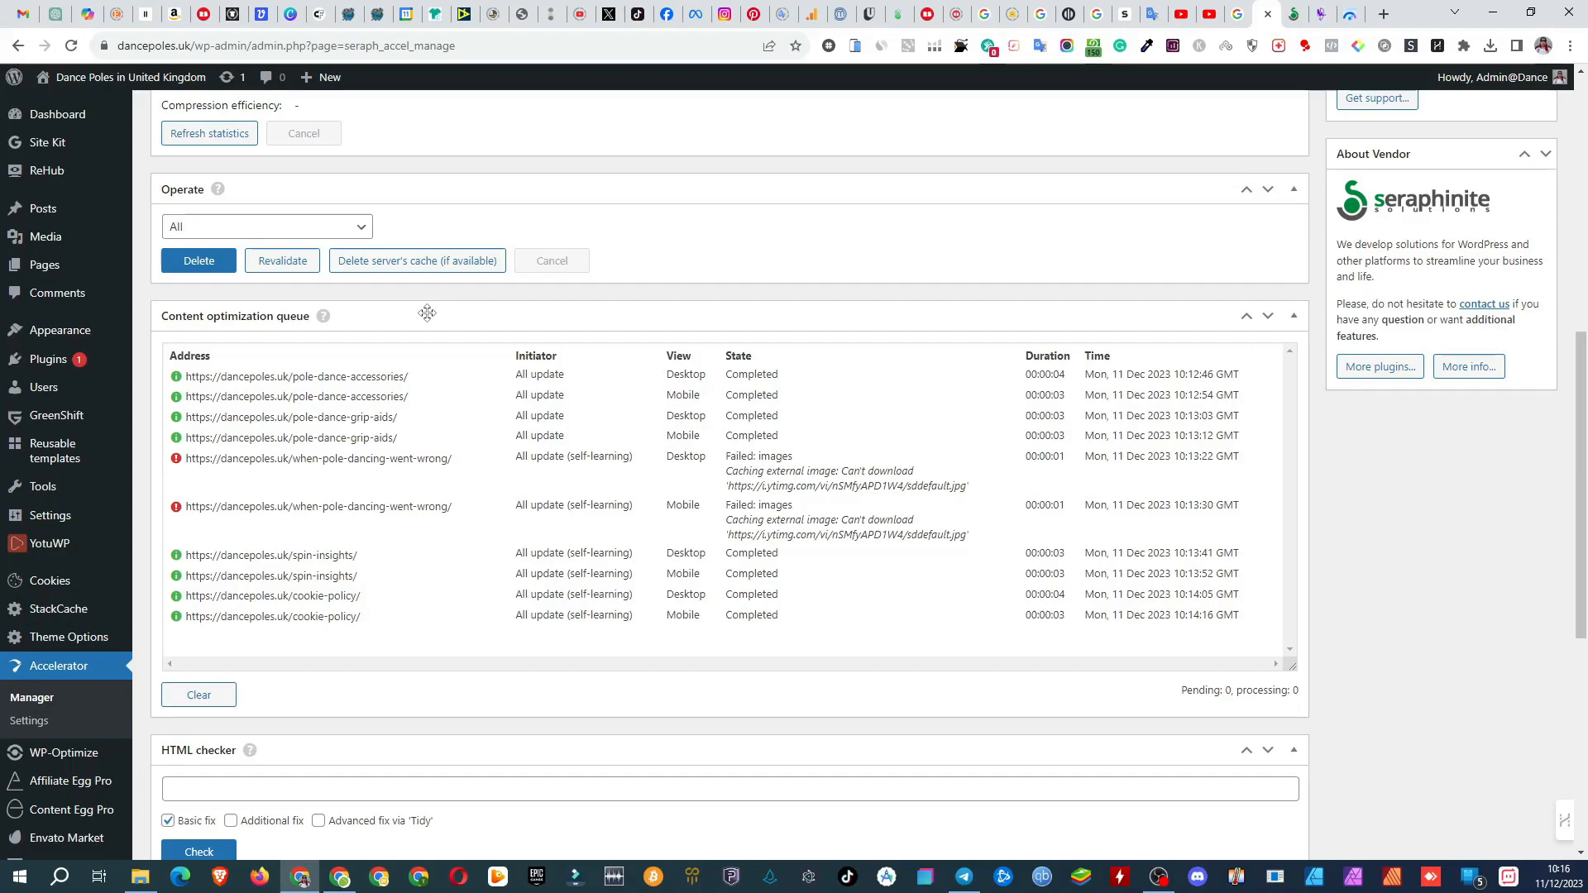
scroll(608, 466, up, 8)
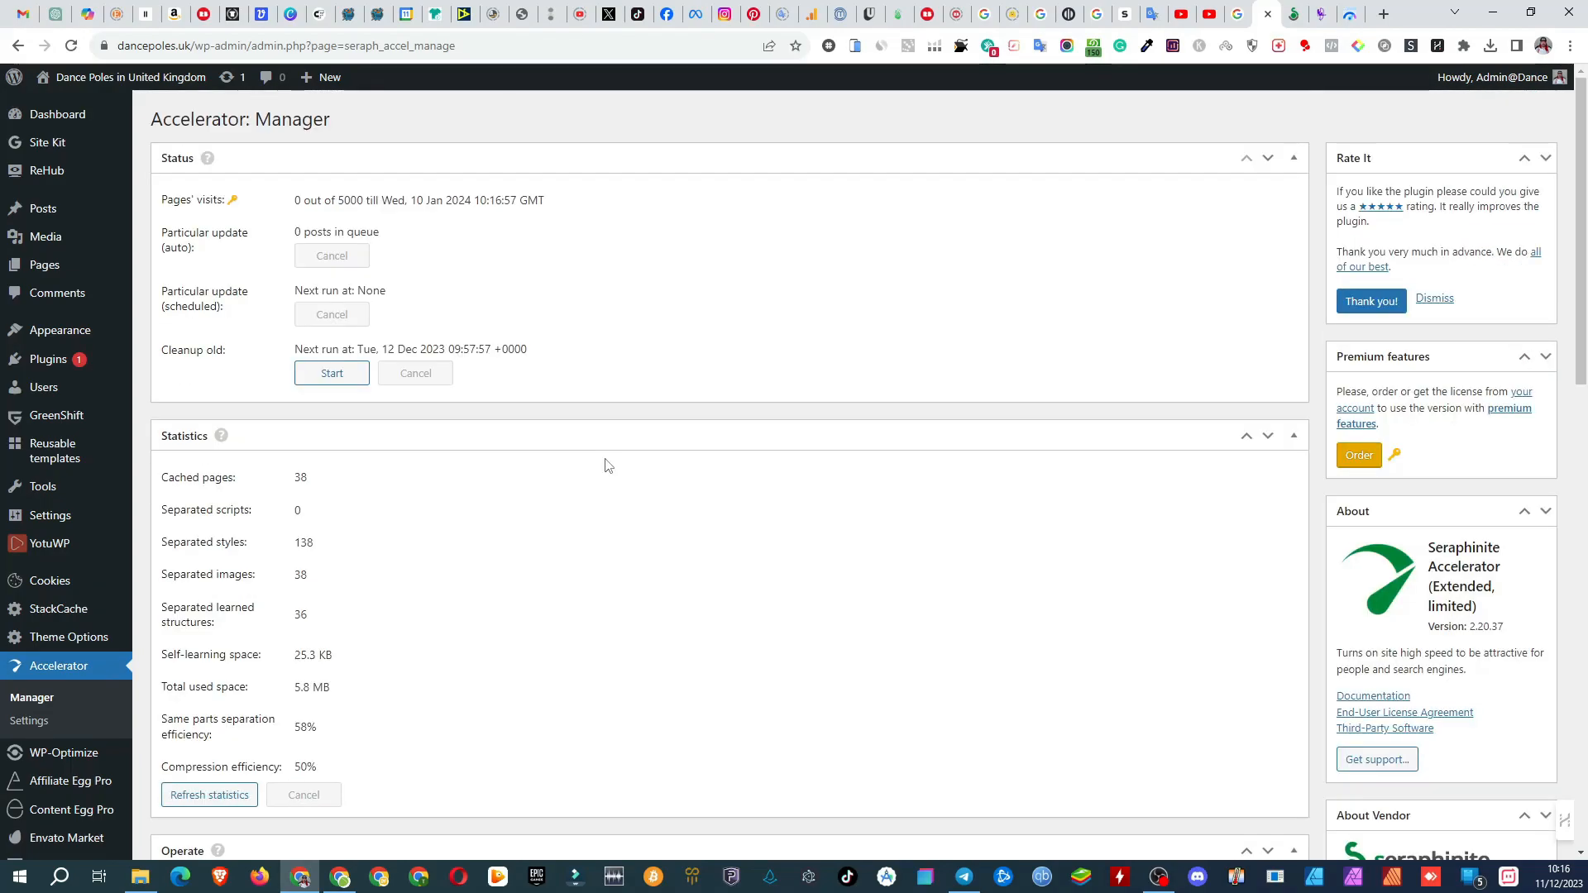
click(1351, 15)
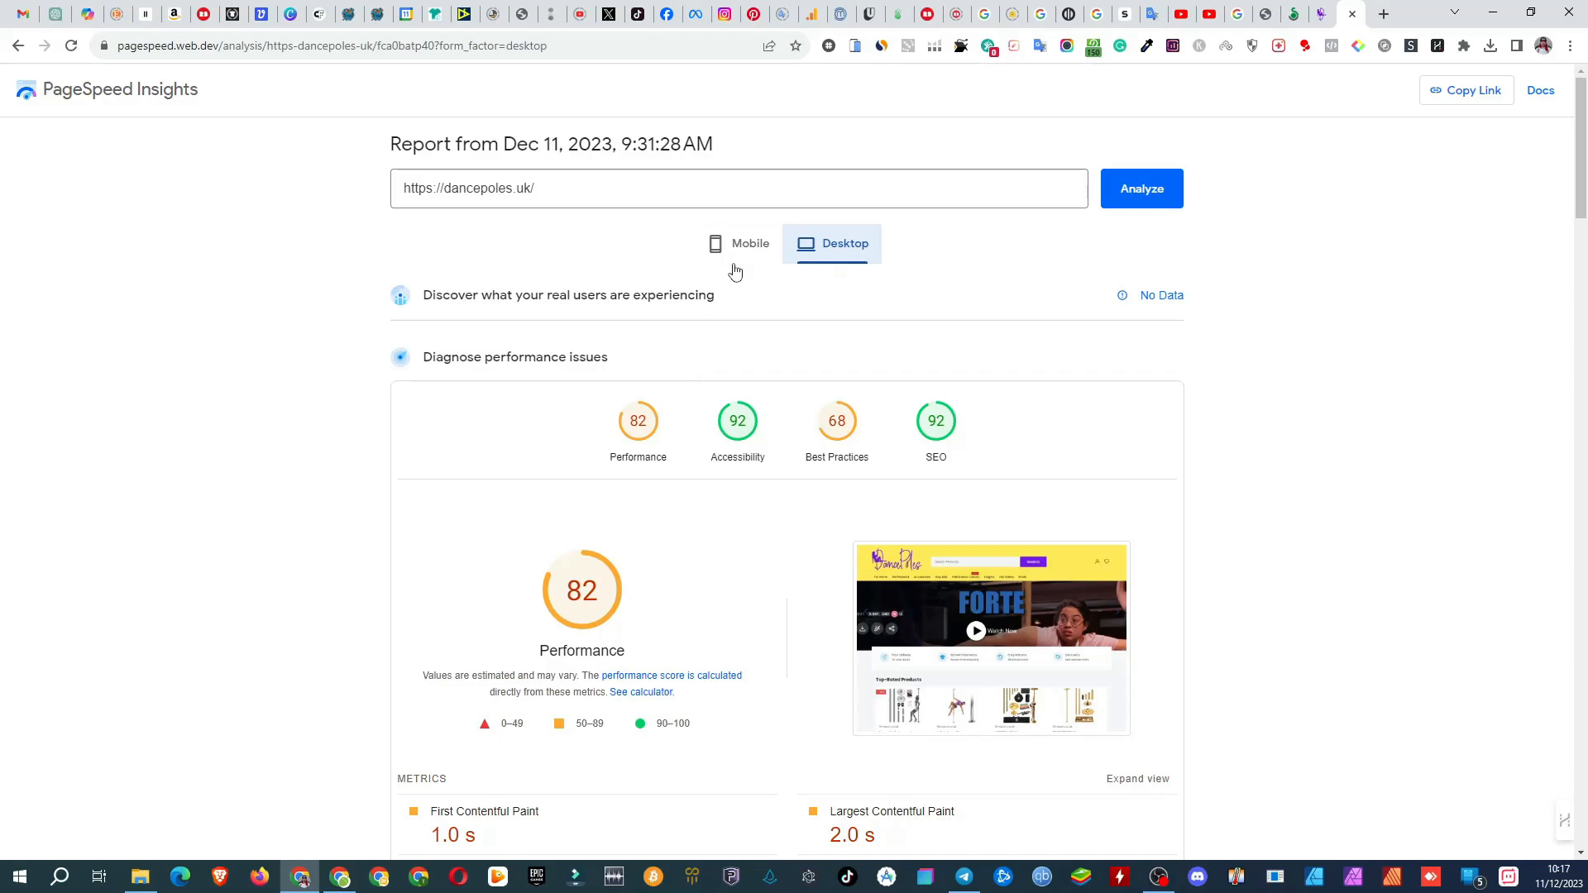
click(773, 242)
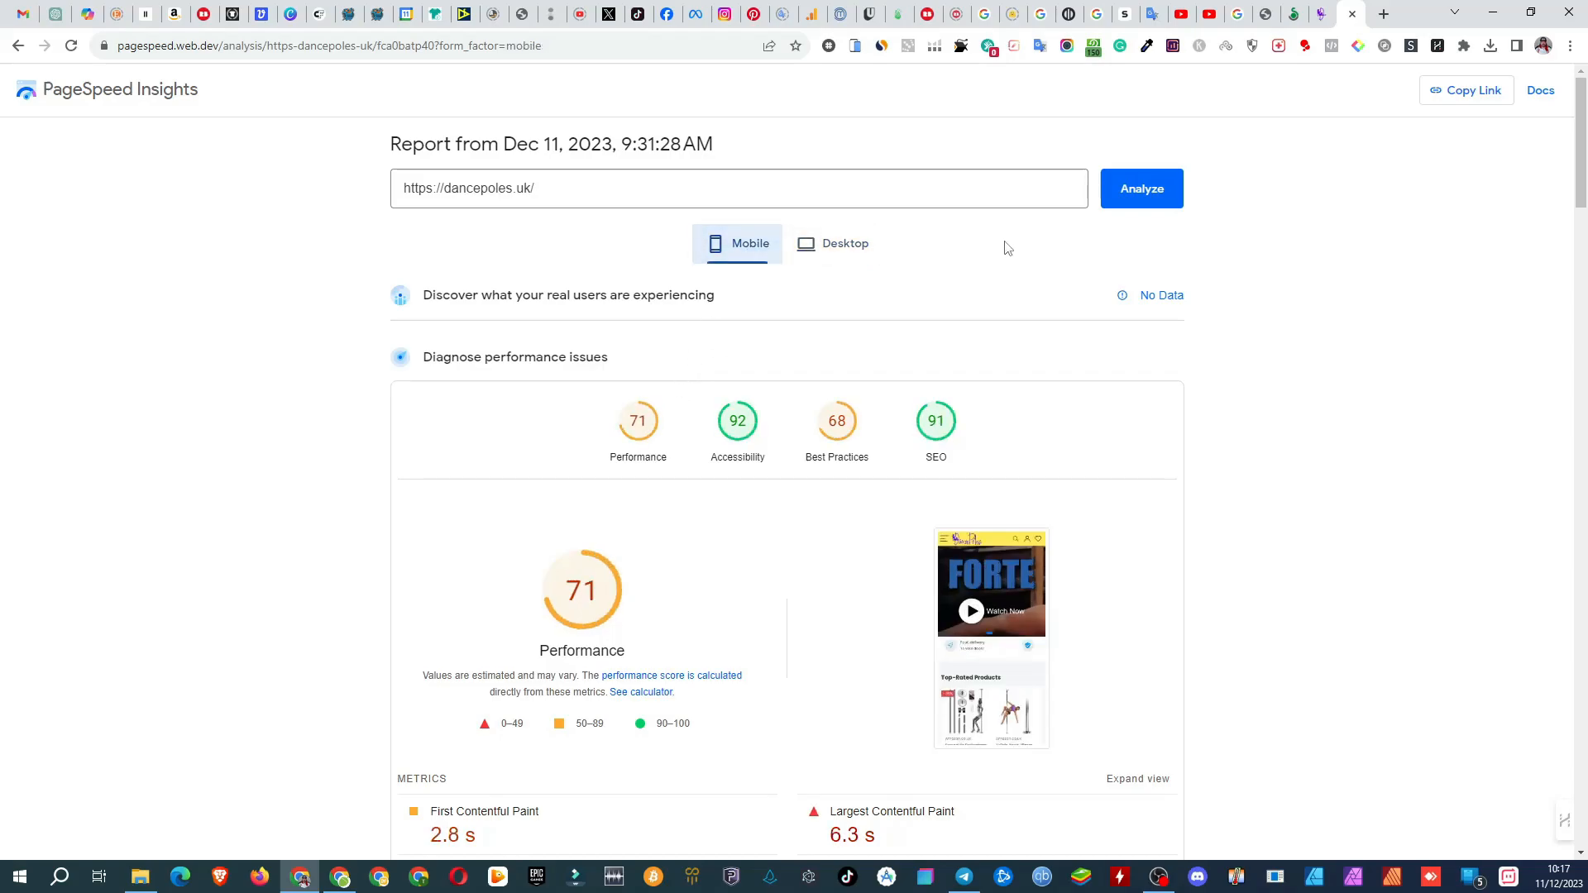
click(1152, 194)
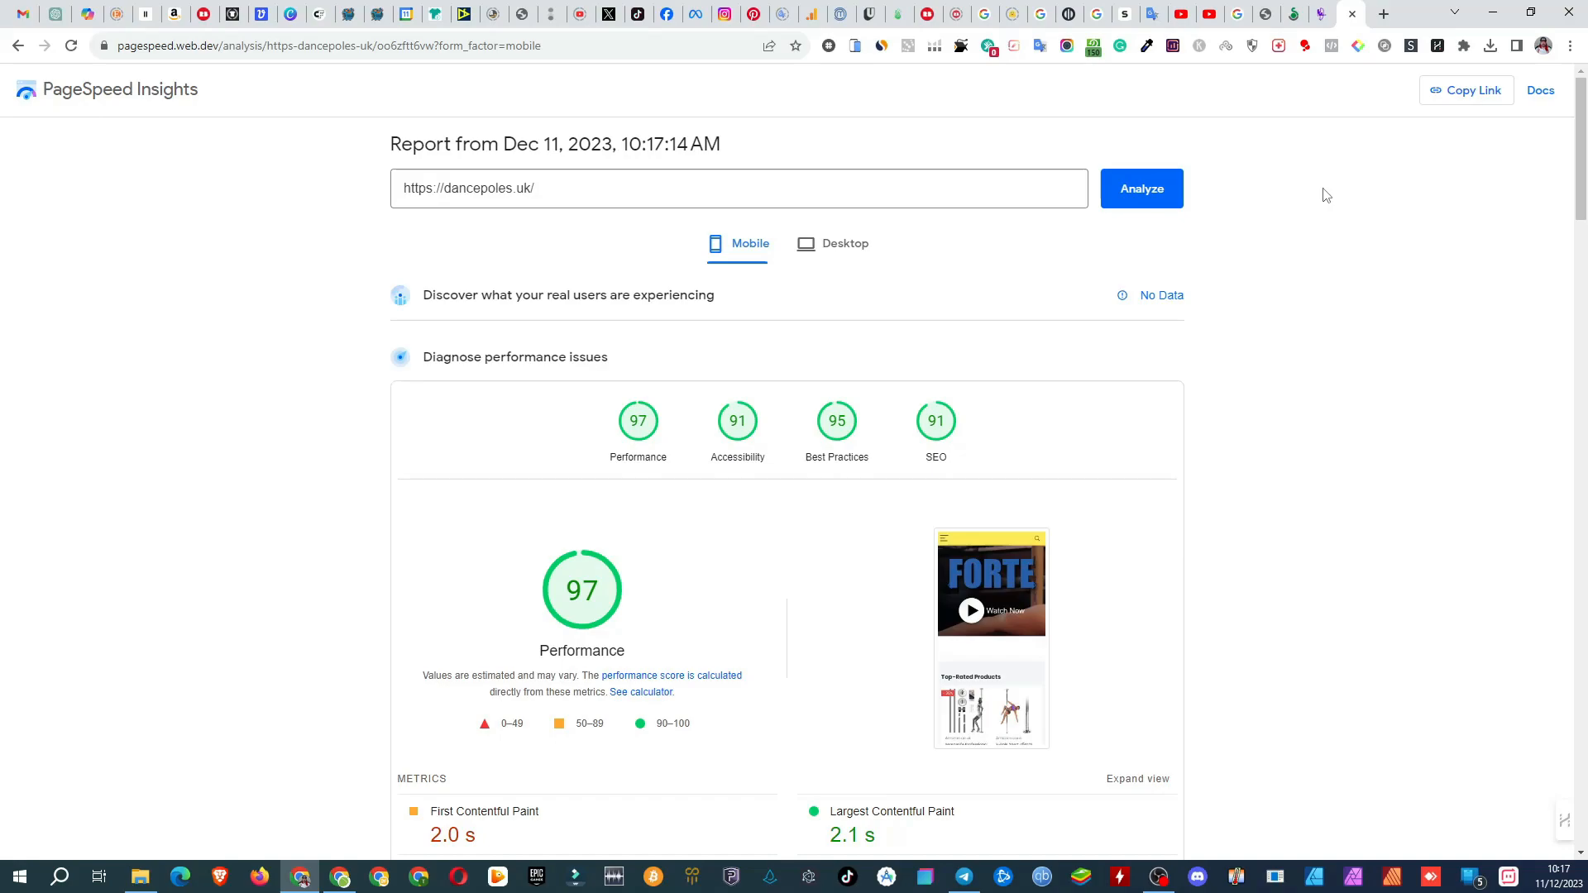
Step: Examine the new mobile report's scores, metrics, opportunities, diagnostics and accessibility section
scroll(1318, 336, down, 4)
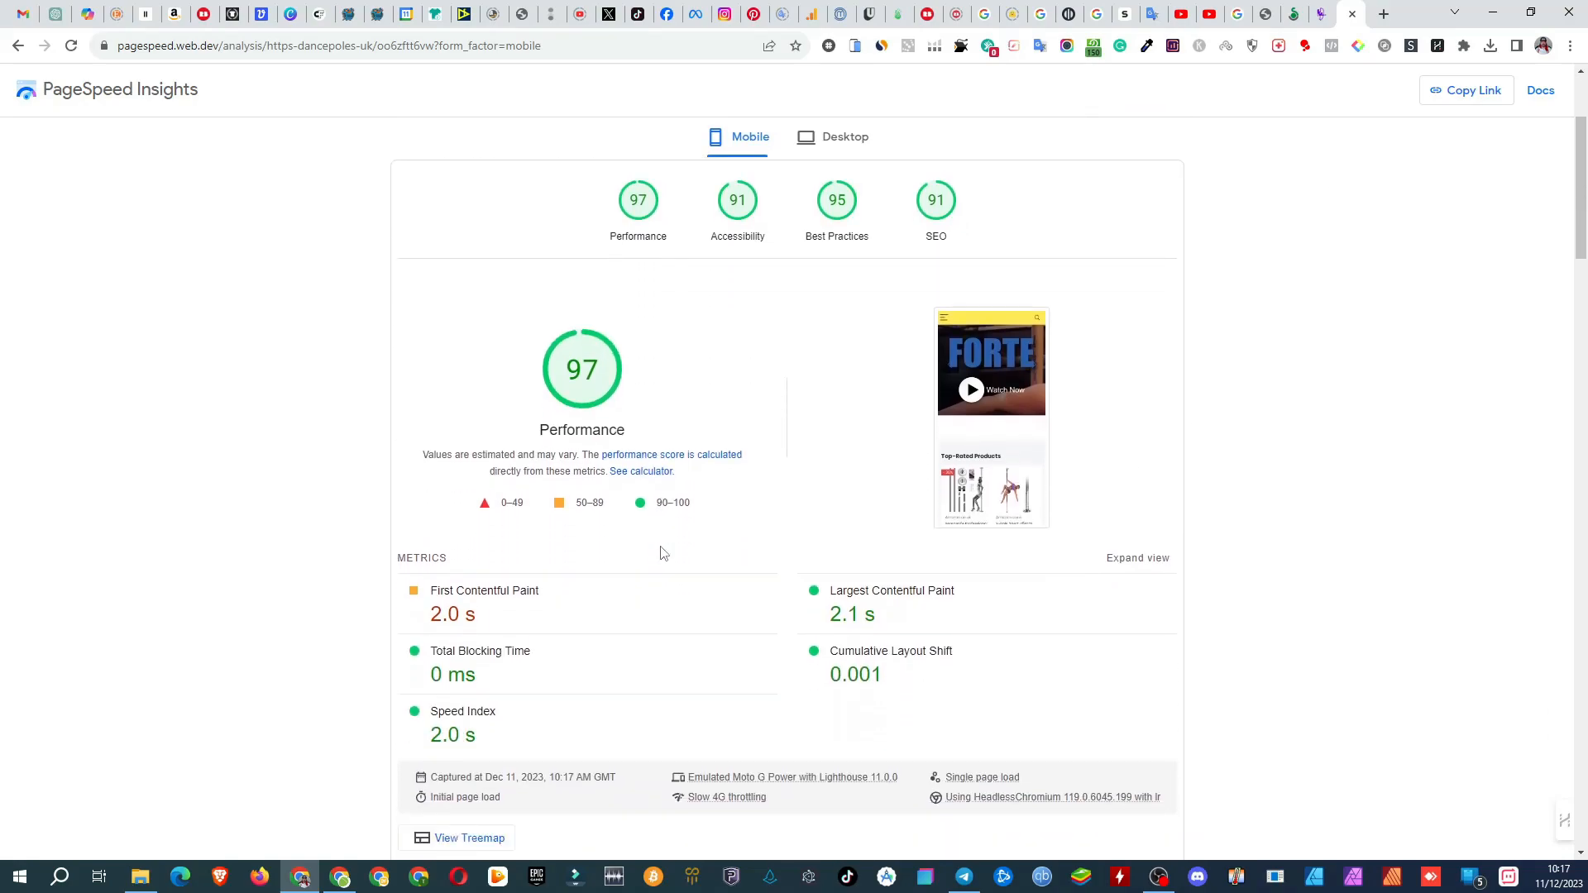
scroll(1281, 484, down, 6)
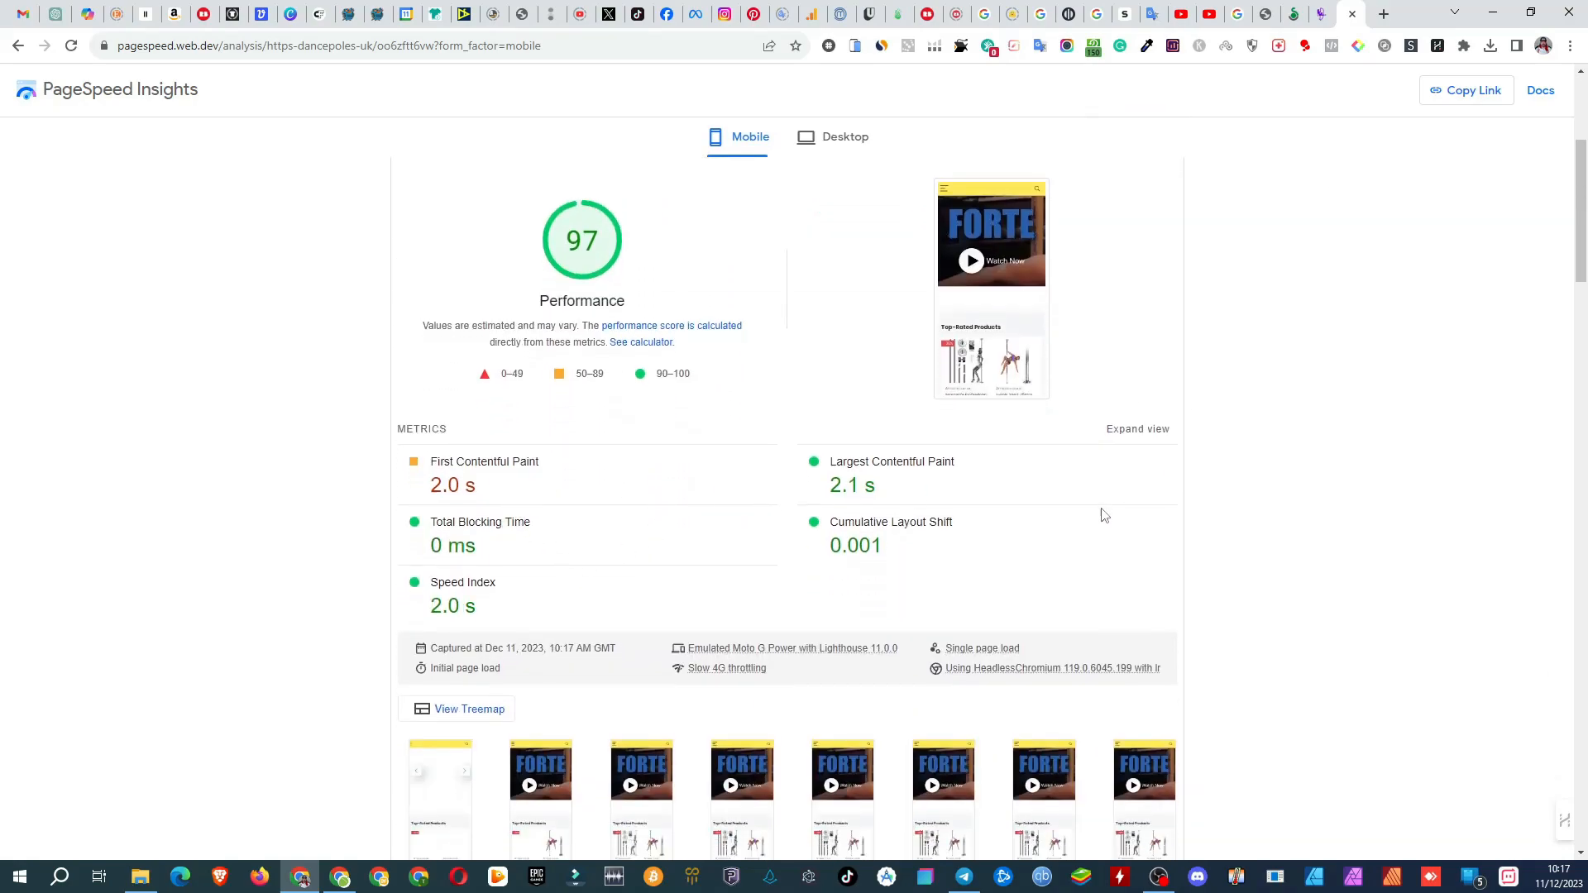
scroll(1280, 484, down, 1)
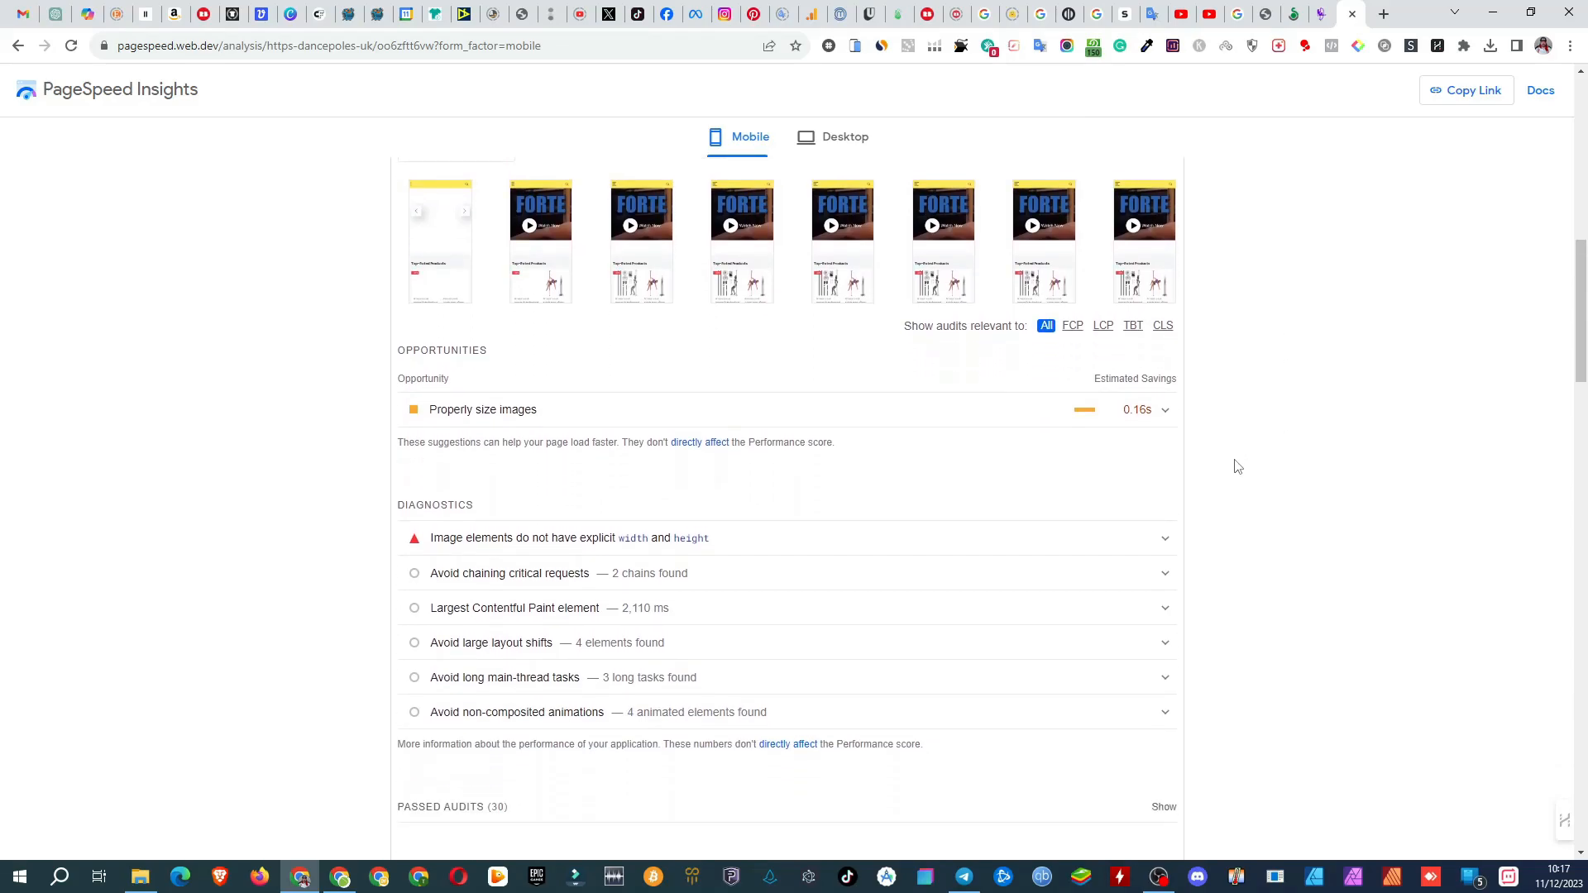
scroll(1234, 486, down, 5)
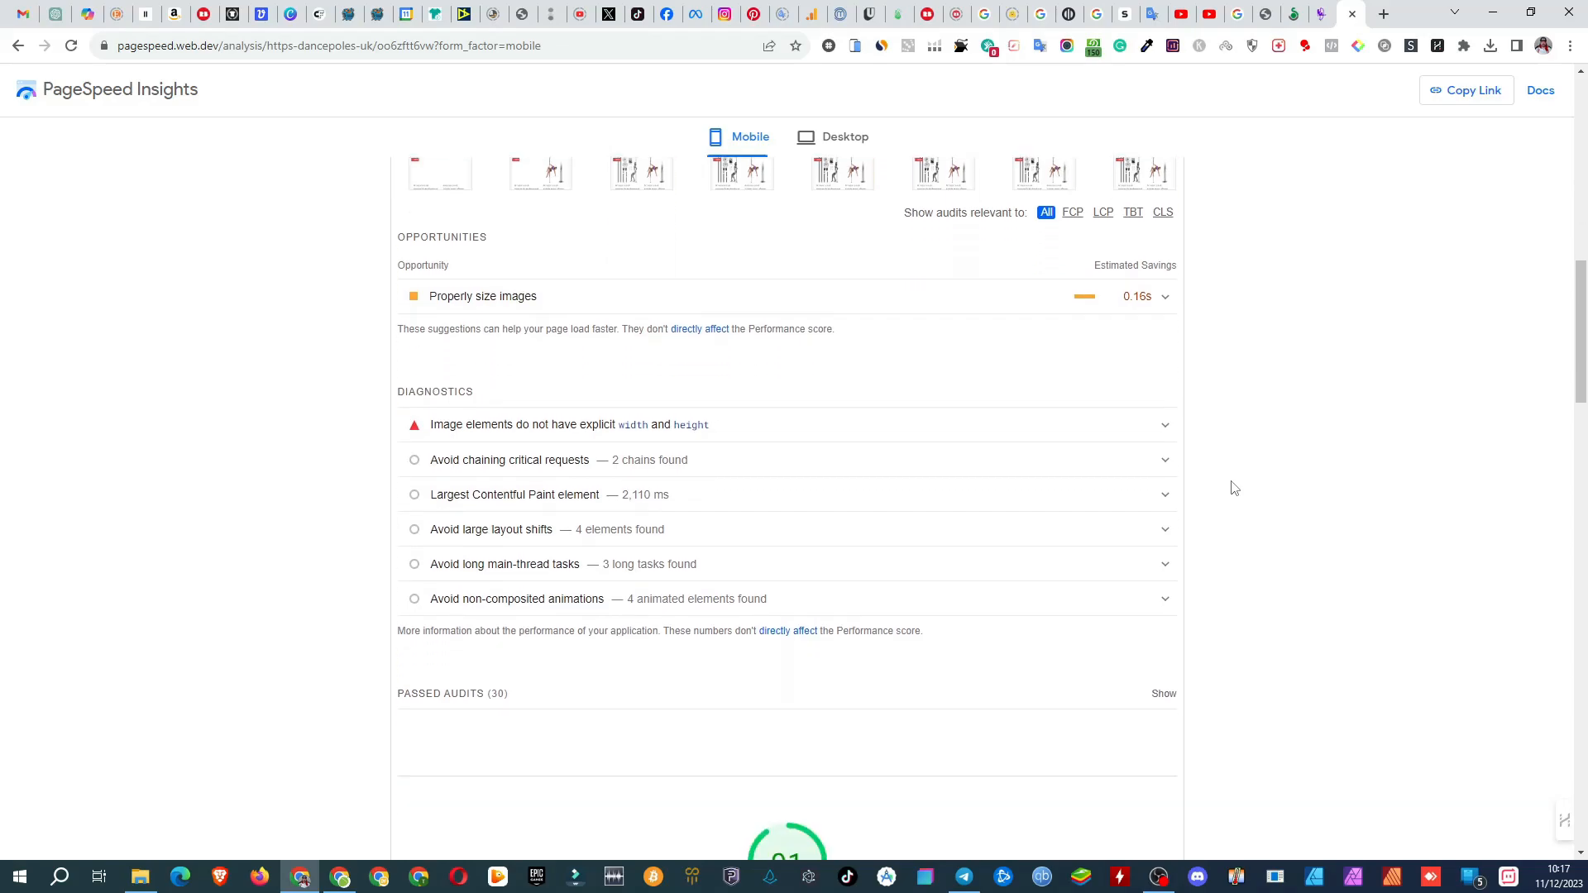
scroll(1237, 484, down, 8)
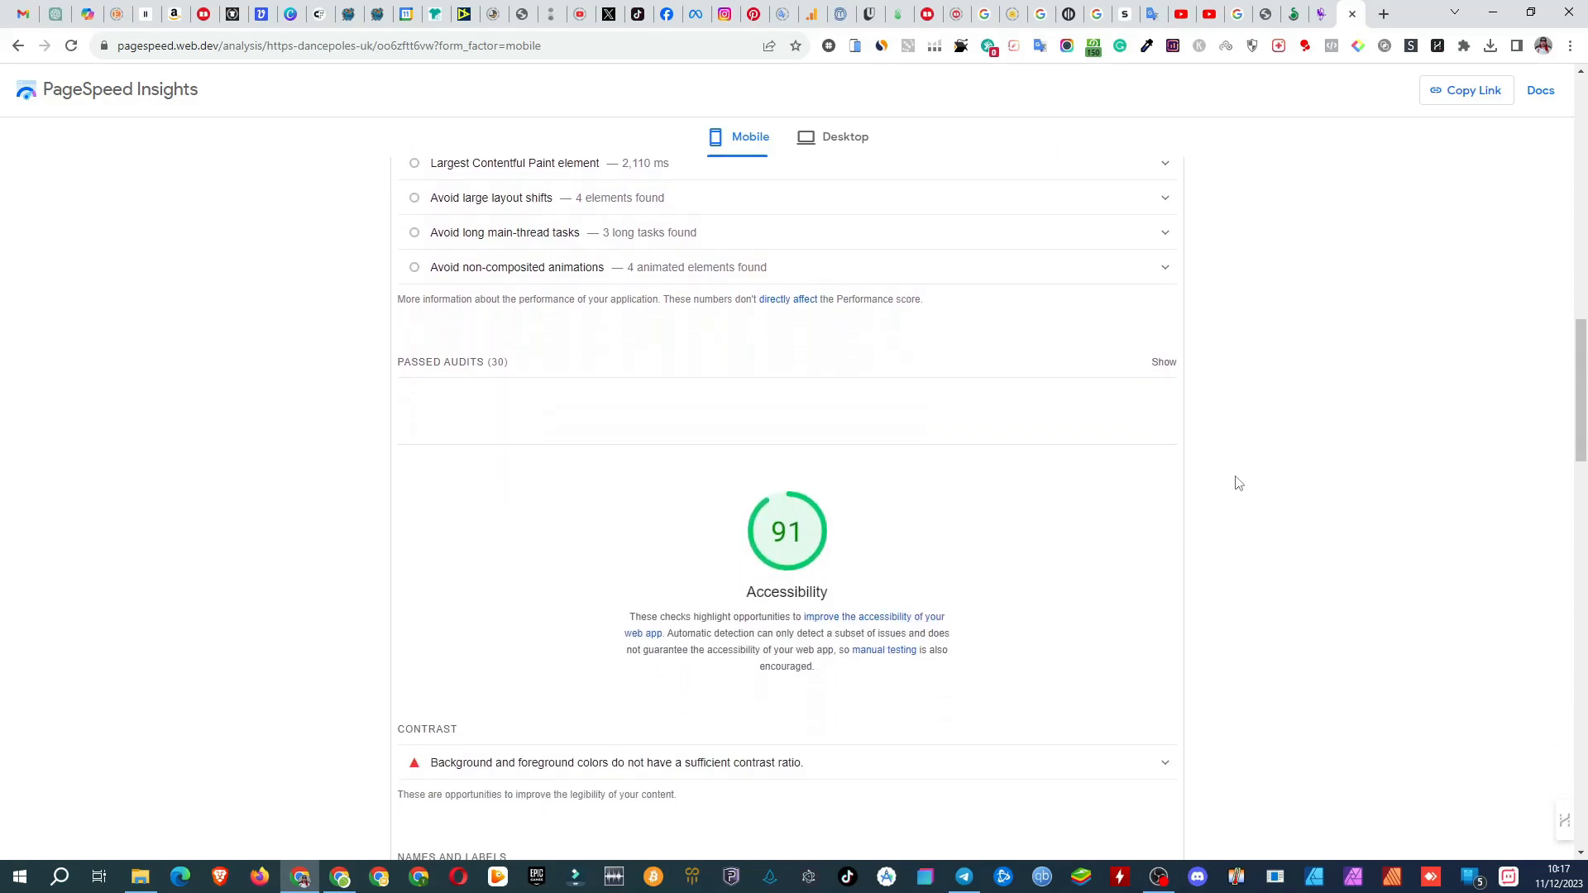
scroll(1246, 470, up, 20)
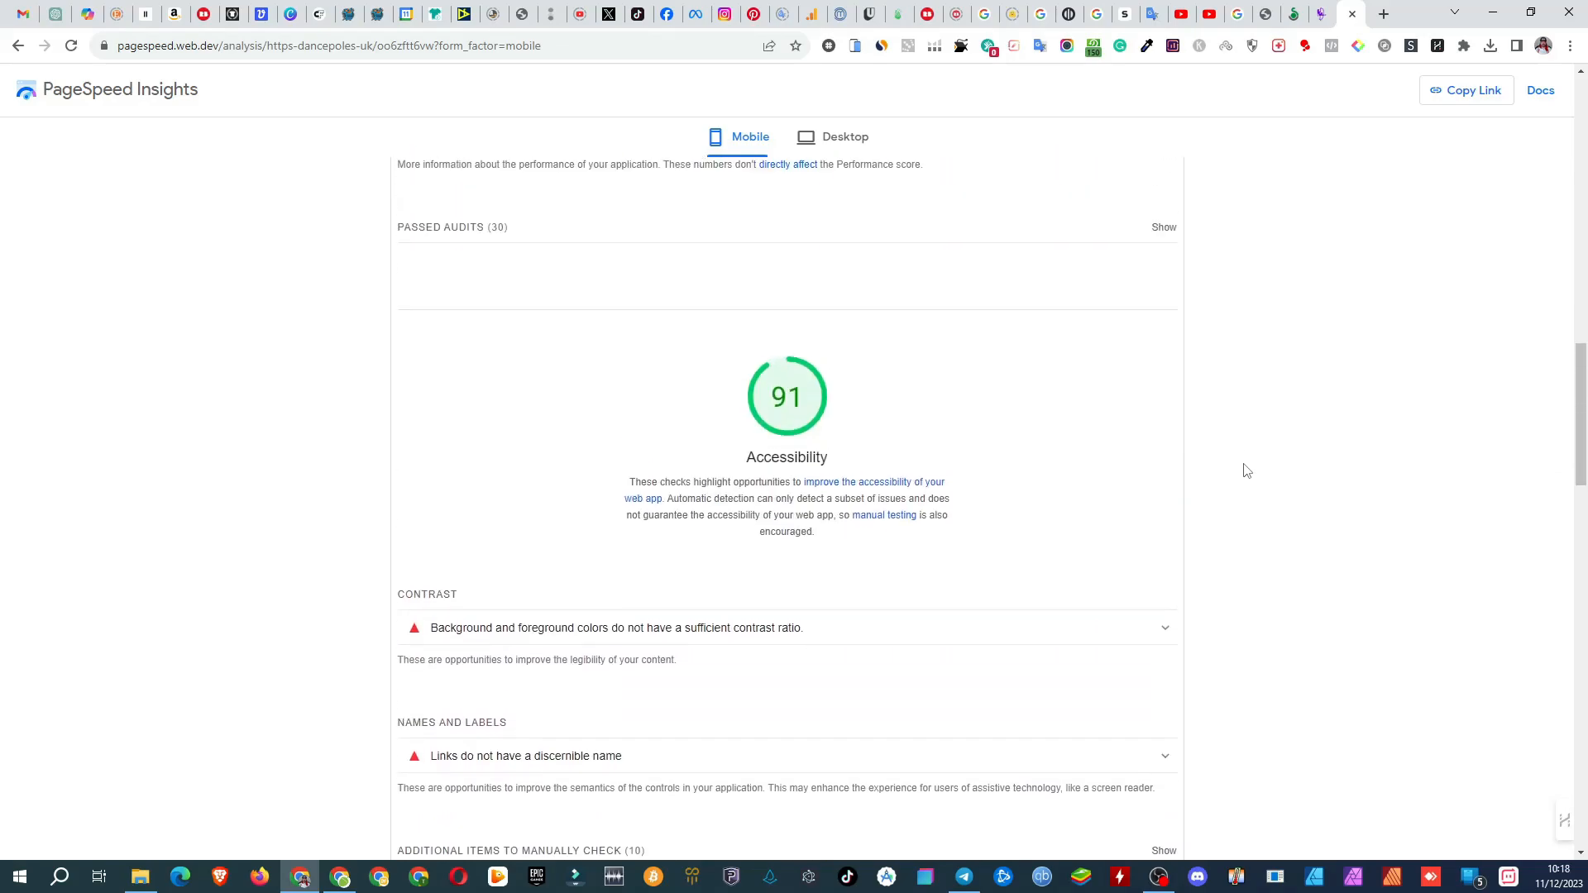
scroll(1246, 471, up, 5)
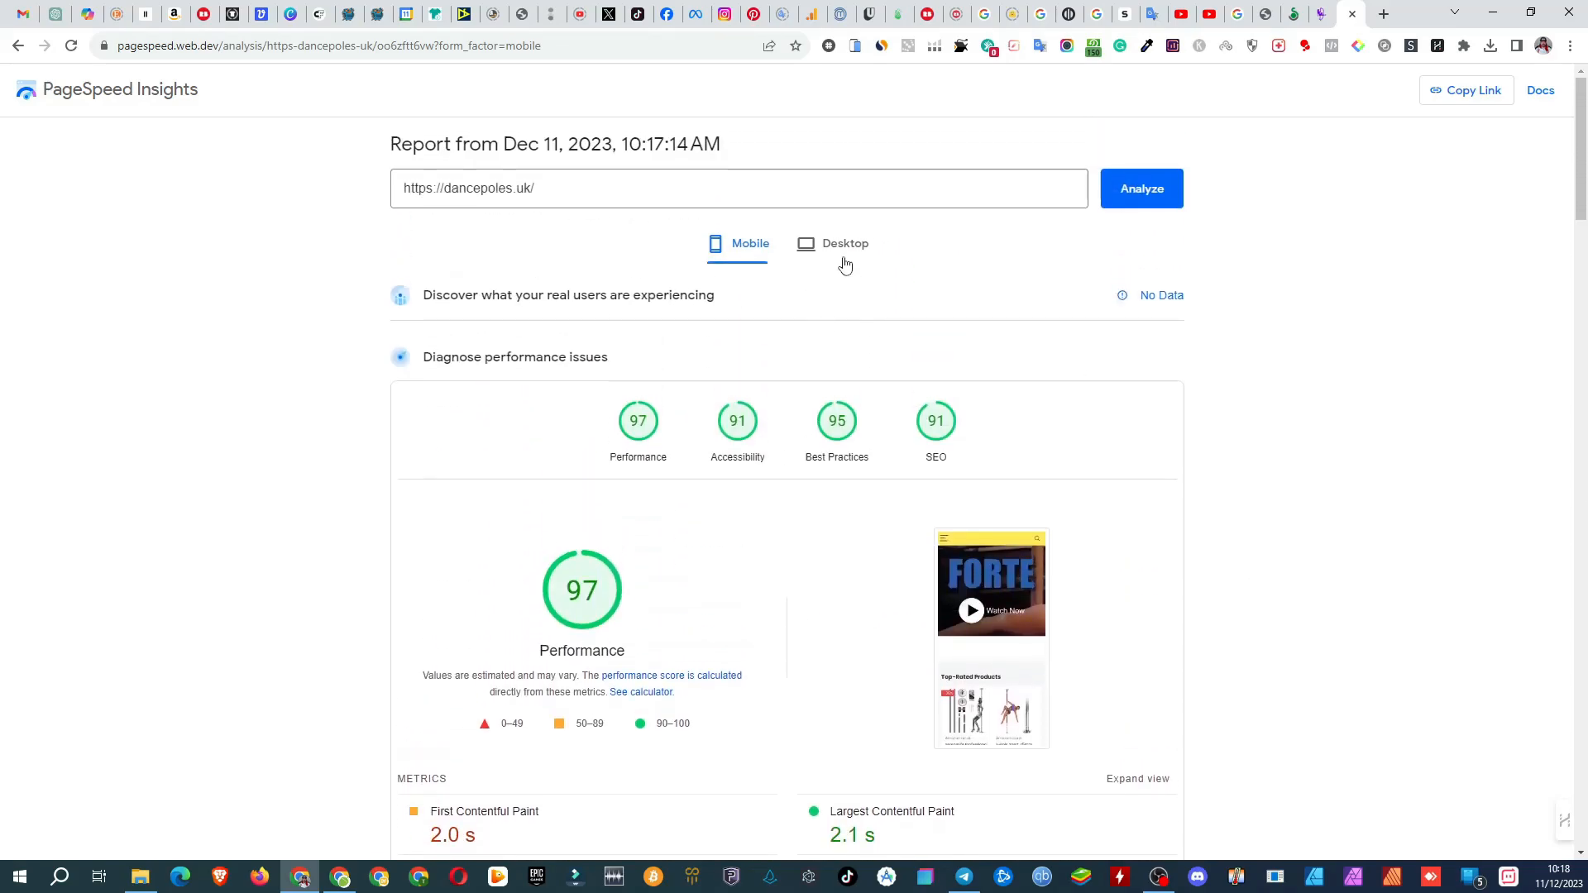
Step: Examine the scores and performance metrics in the desktop report for dancepoles.uk
click(837, 246)
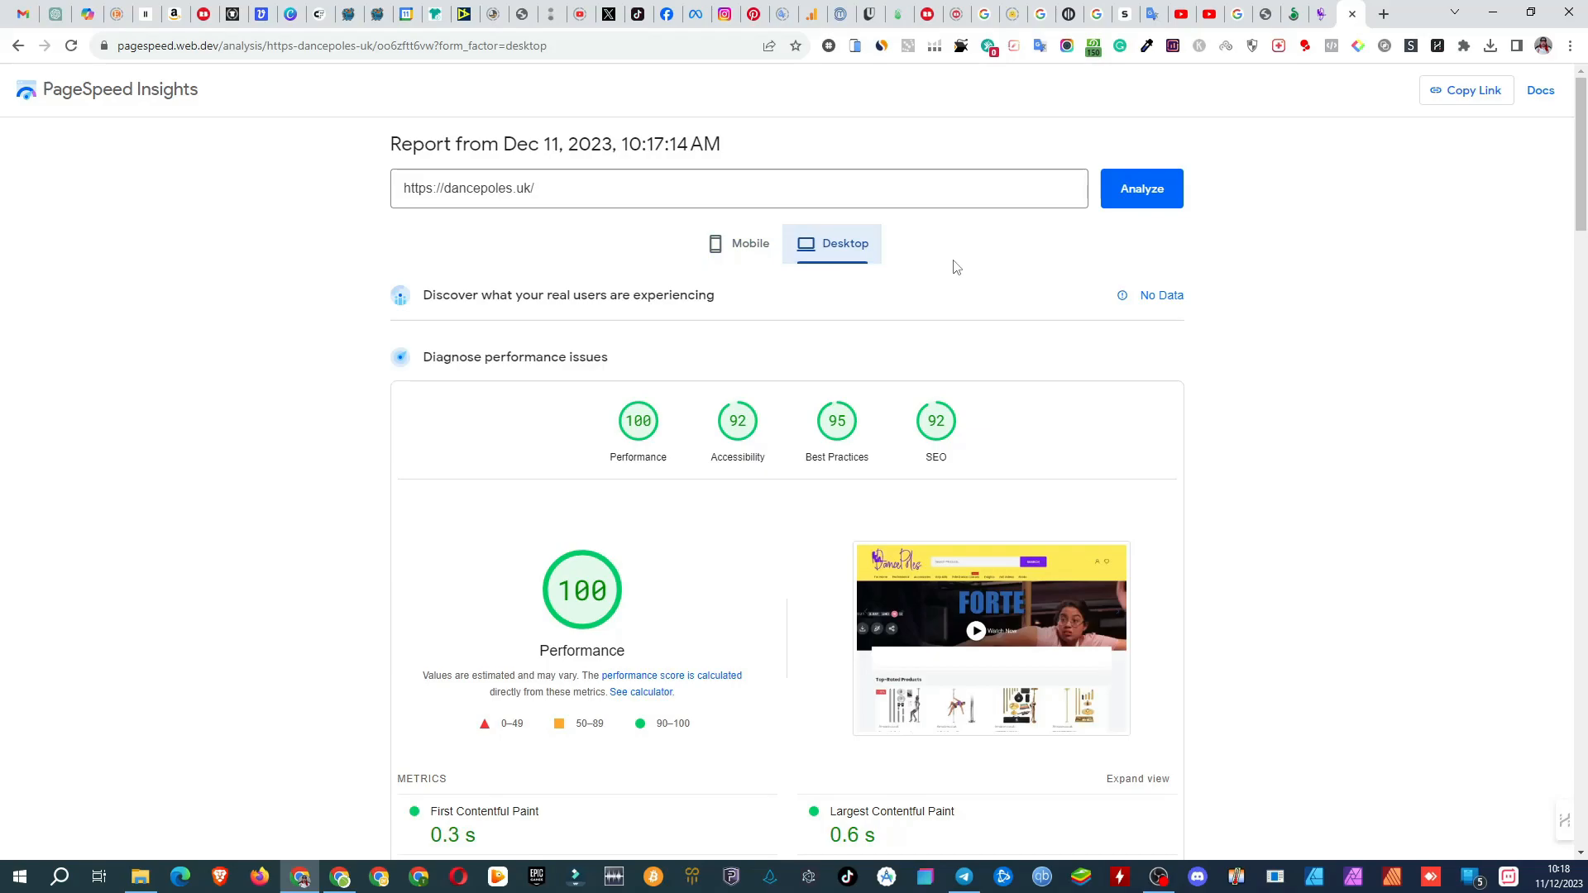
scroll(1249, 442, down, 4)
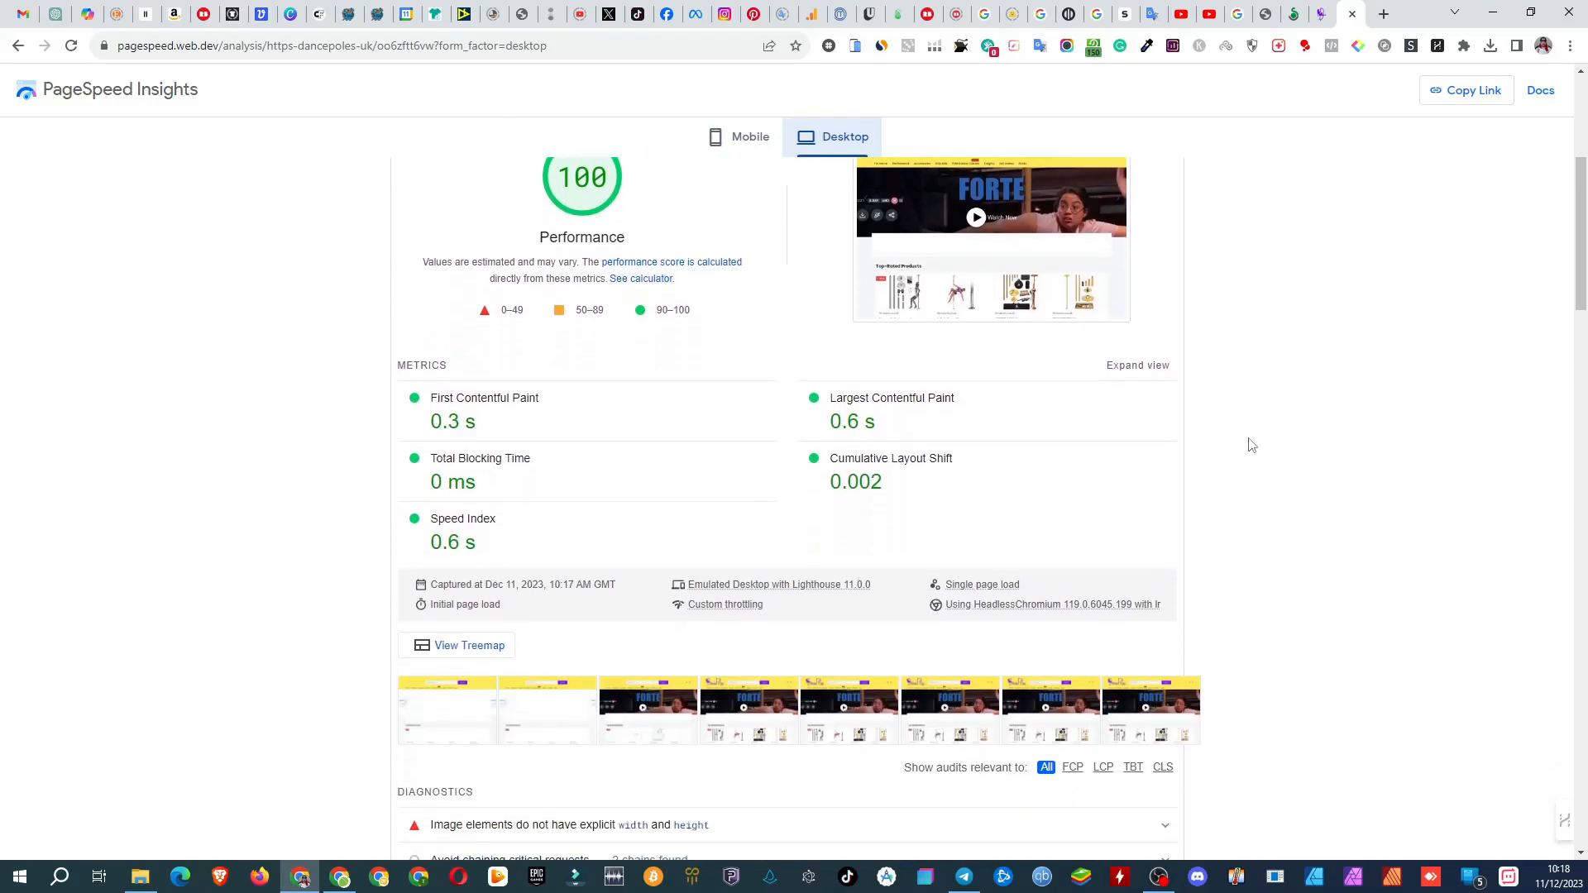
scroll(1251, 445, up, 3)
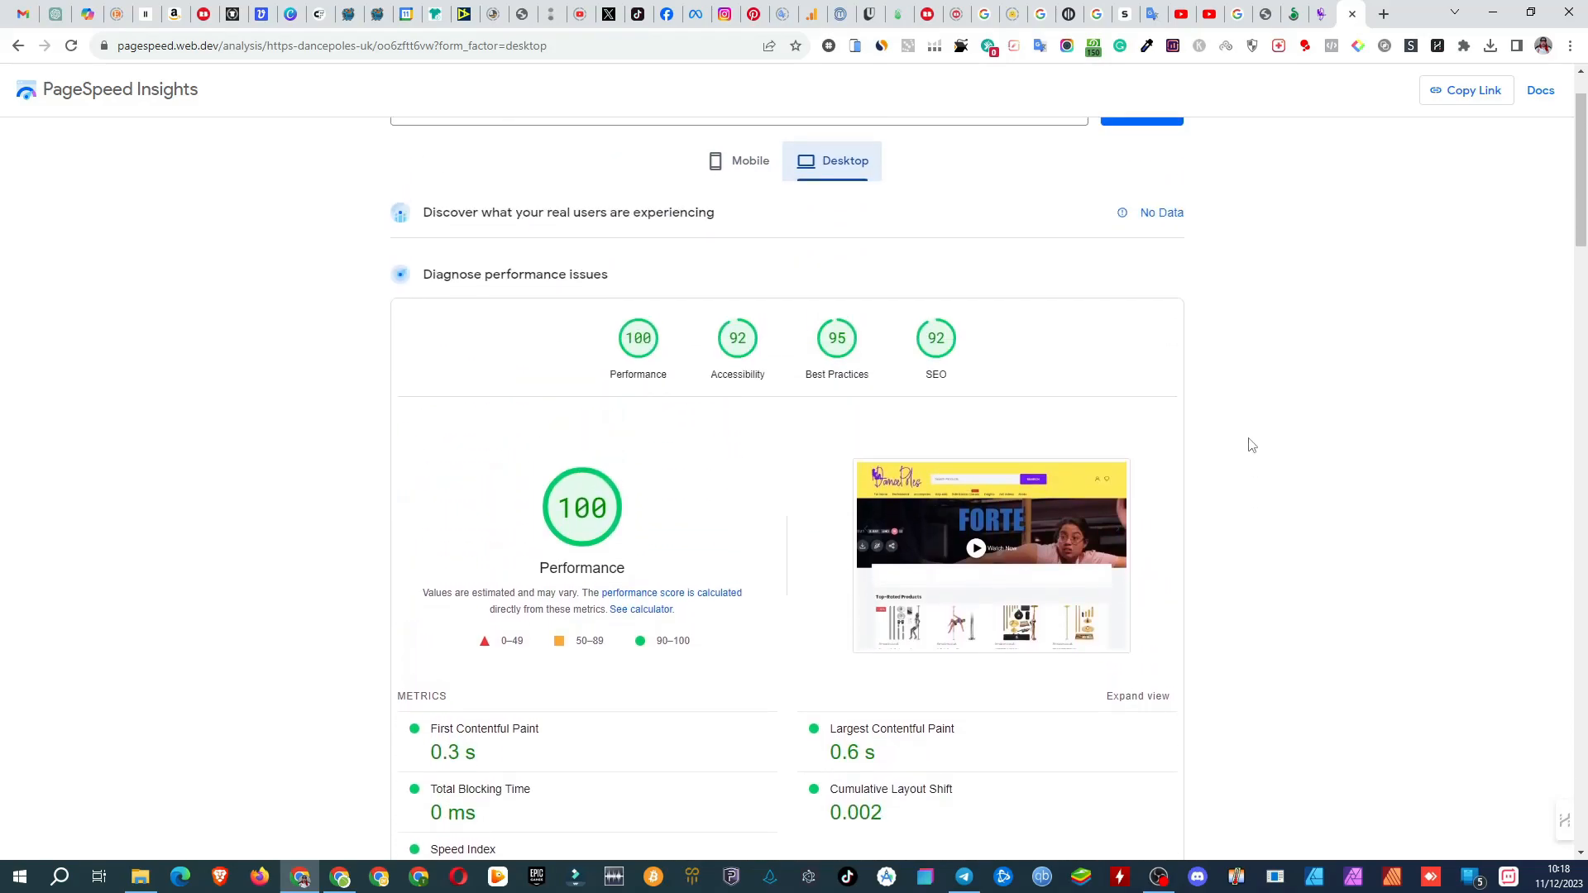
scroll(1251, 445, up, 1)
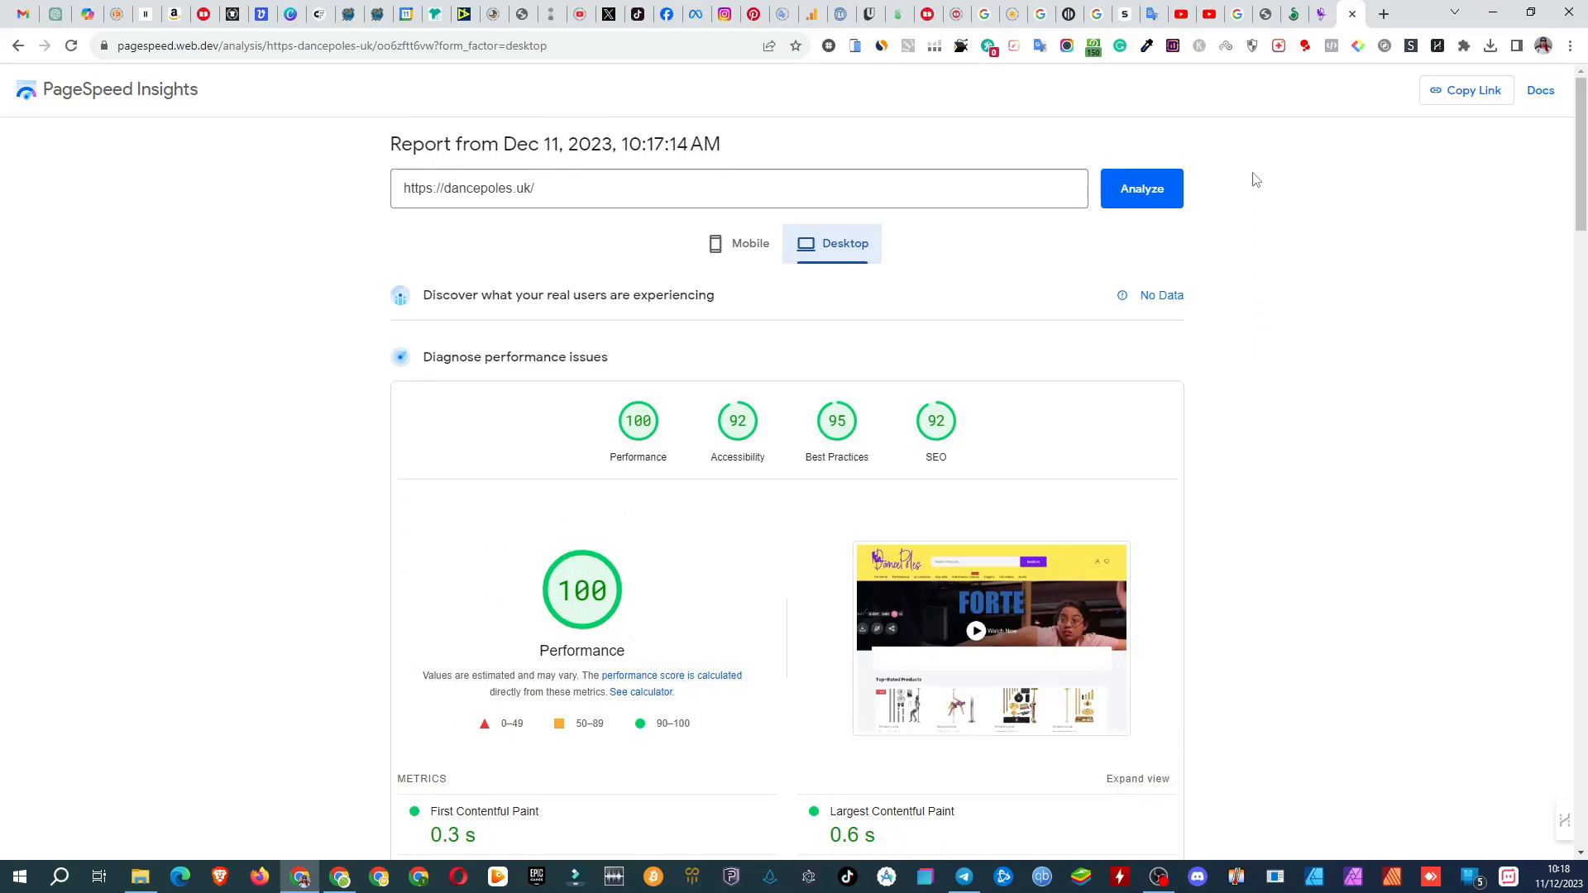
Step: Return to the WordPress admin and review the Accelerator's "Cache and it's revalidation" settings
click(1266, 15)
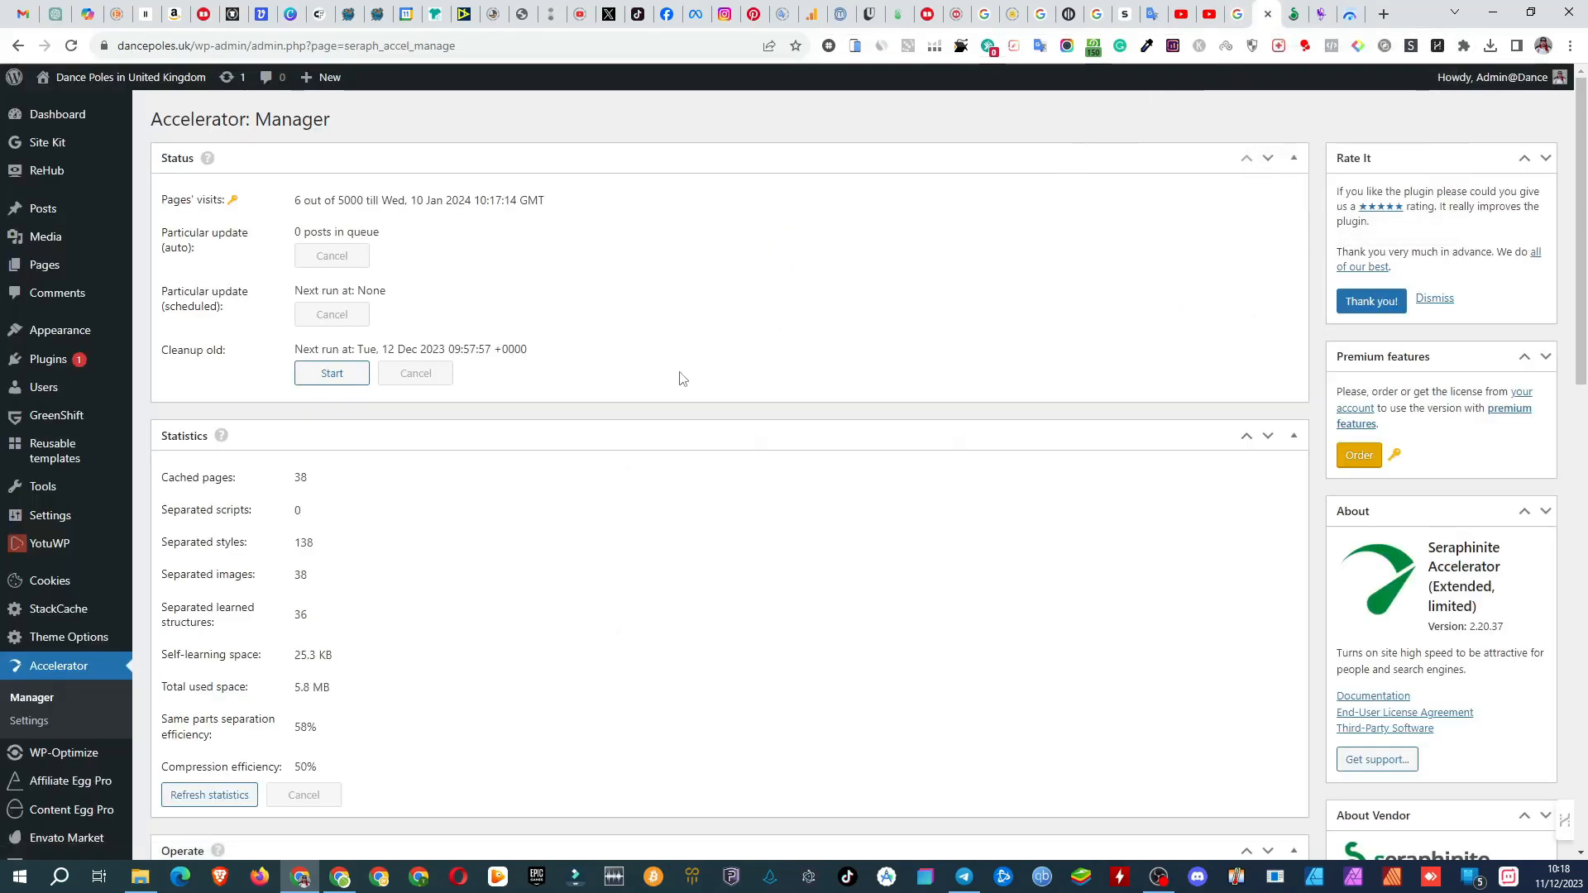
click(59, 727)
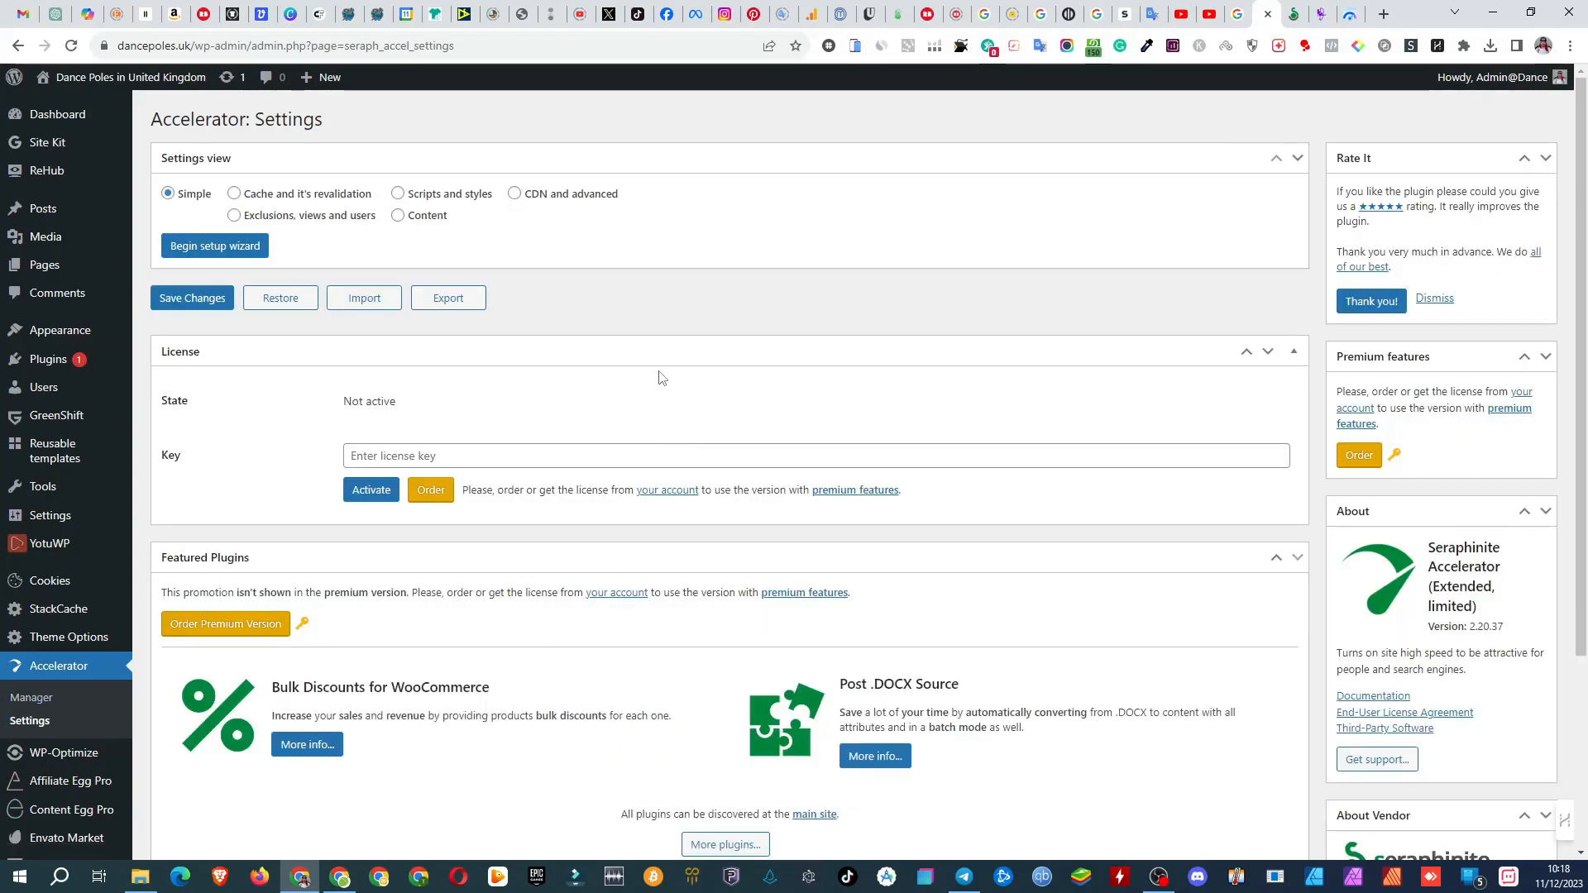
click(235, 196)
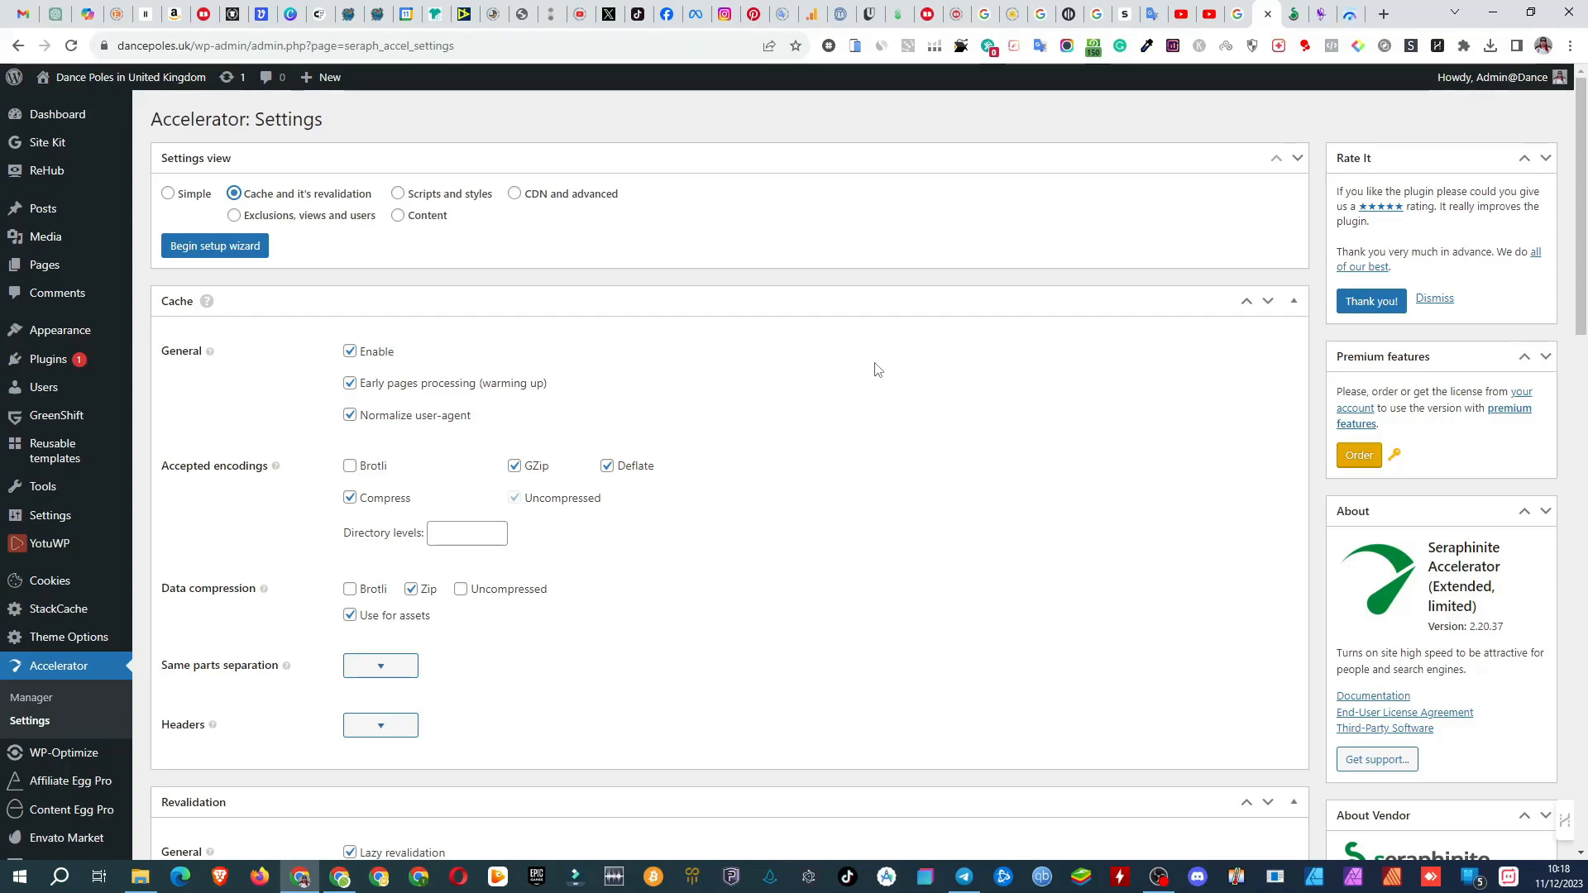
scroll(878, 369, down, 4)
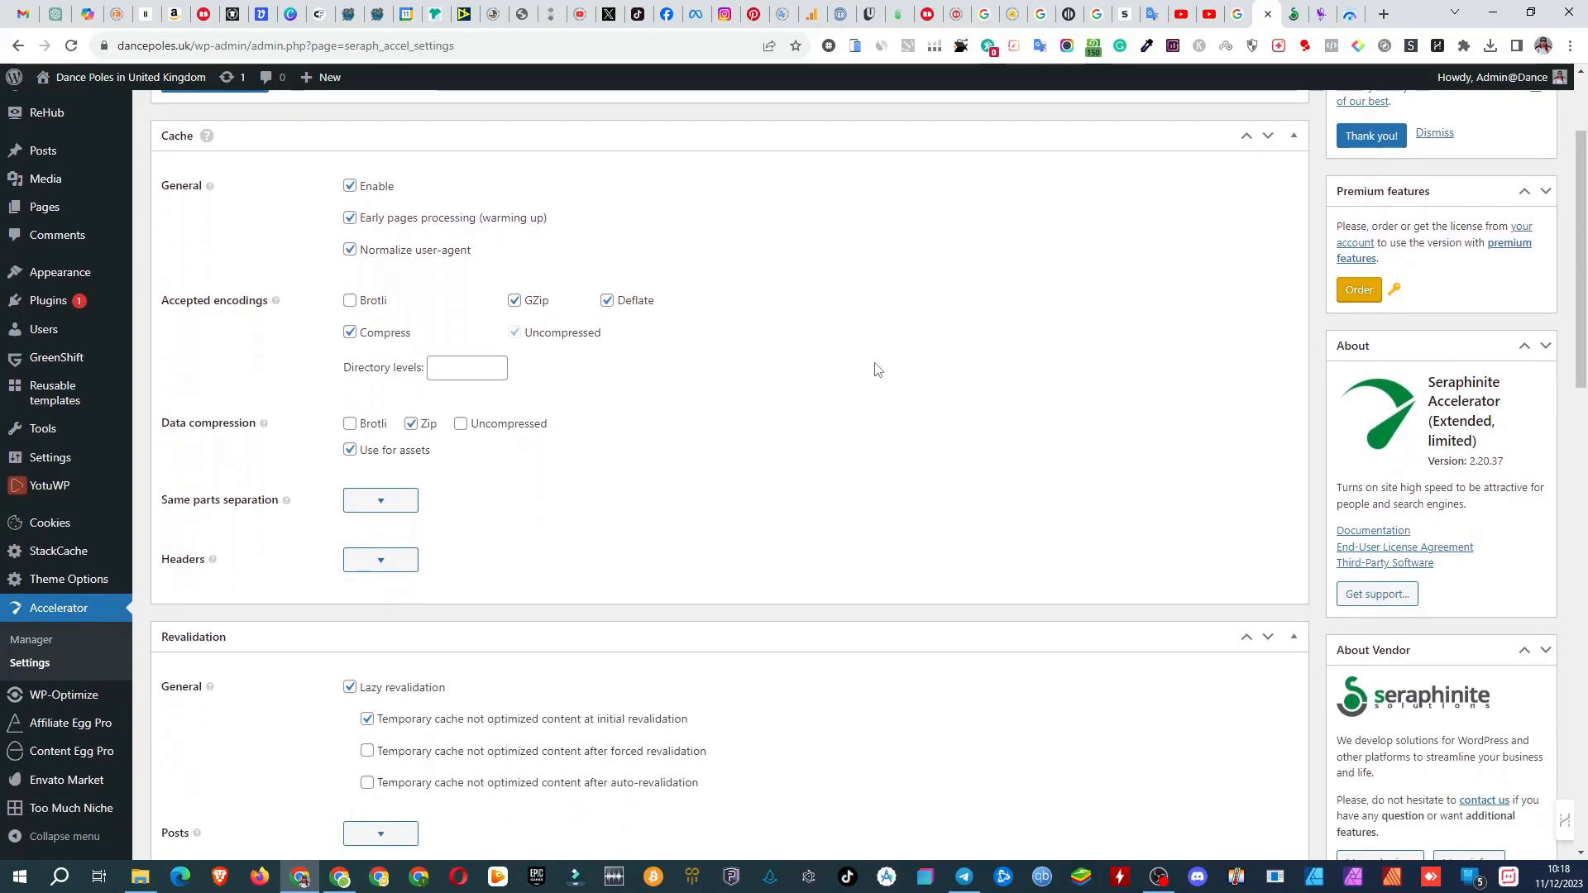
scroll(881, 355, down, 8)
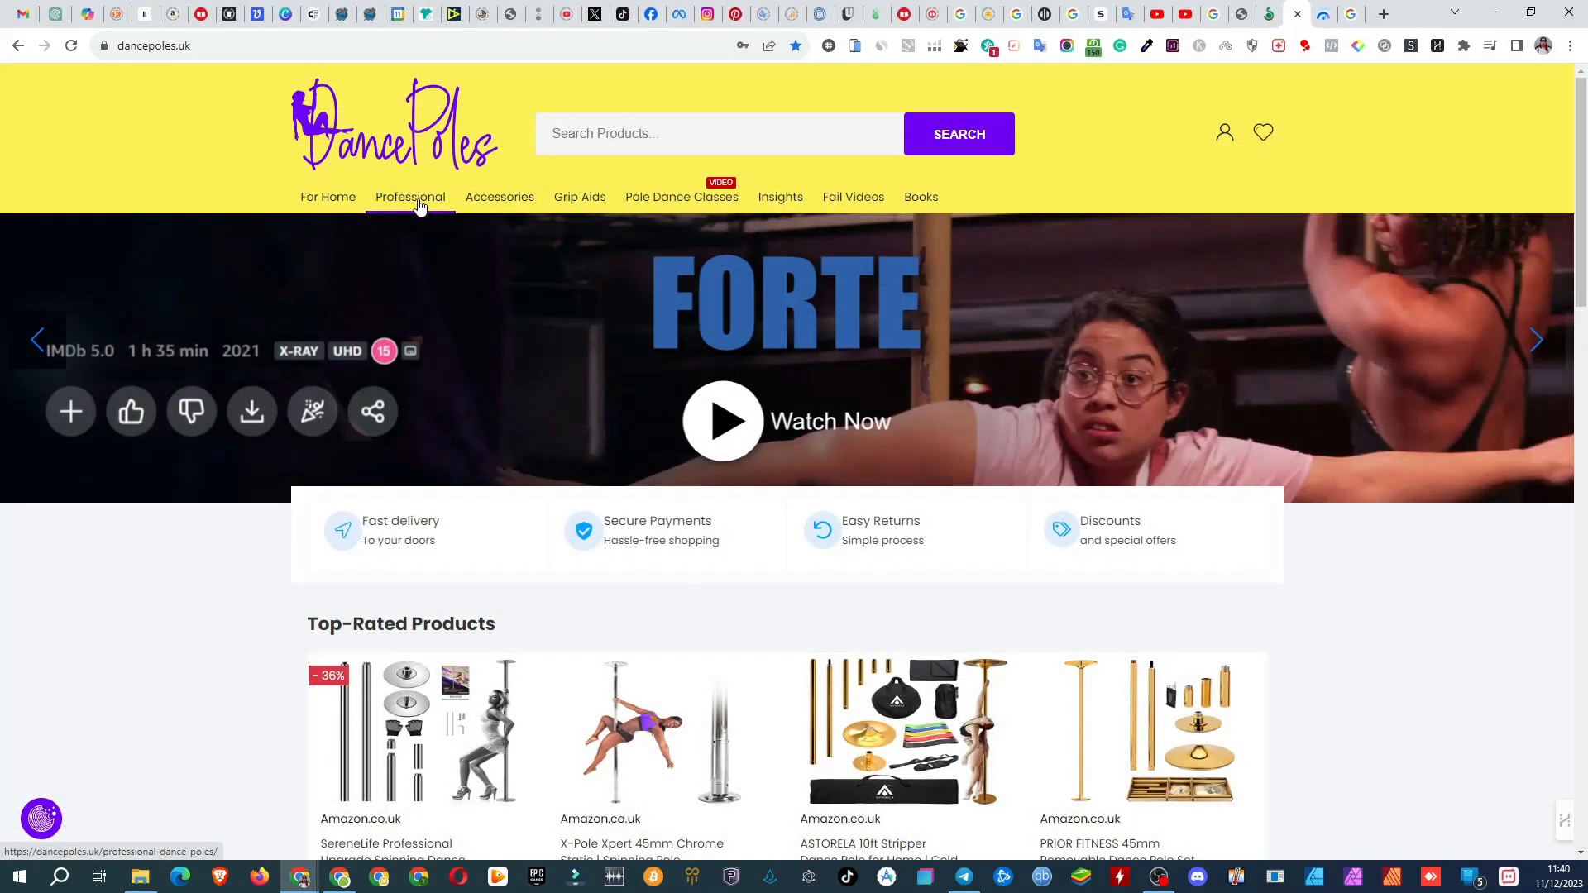
Step: Check page loading on the live dancepoles.uk site by visiting Professional, Accessories, Grip Aids and Pole Dance Classes
click(421, 206)
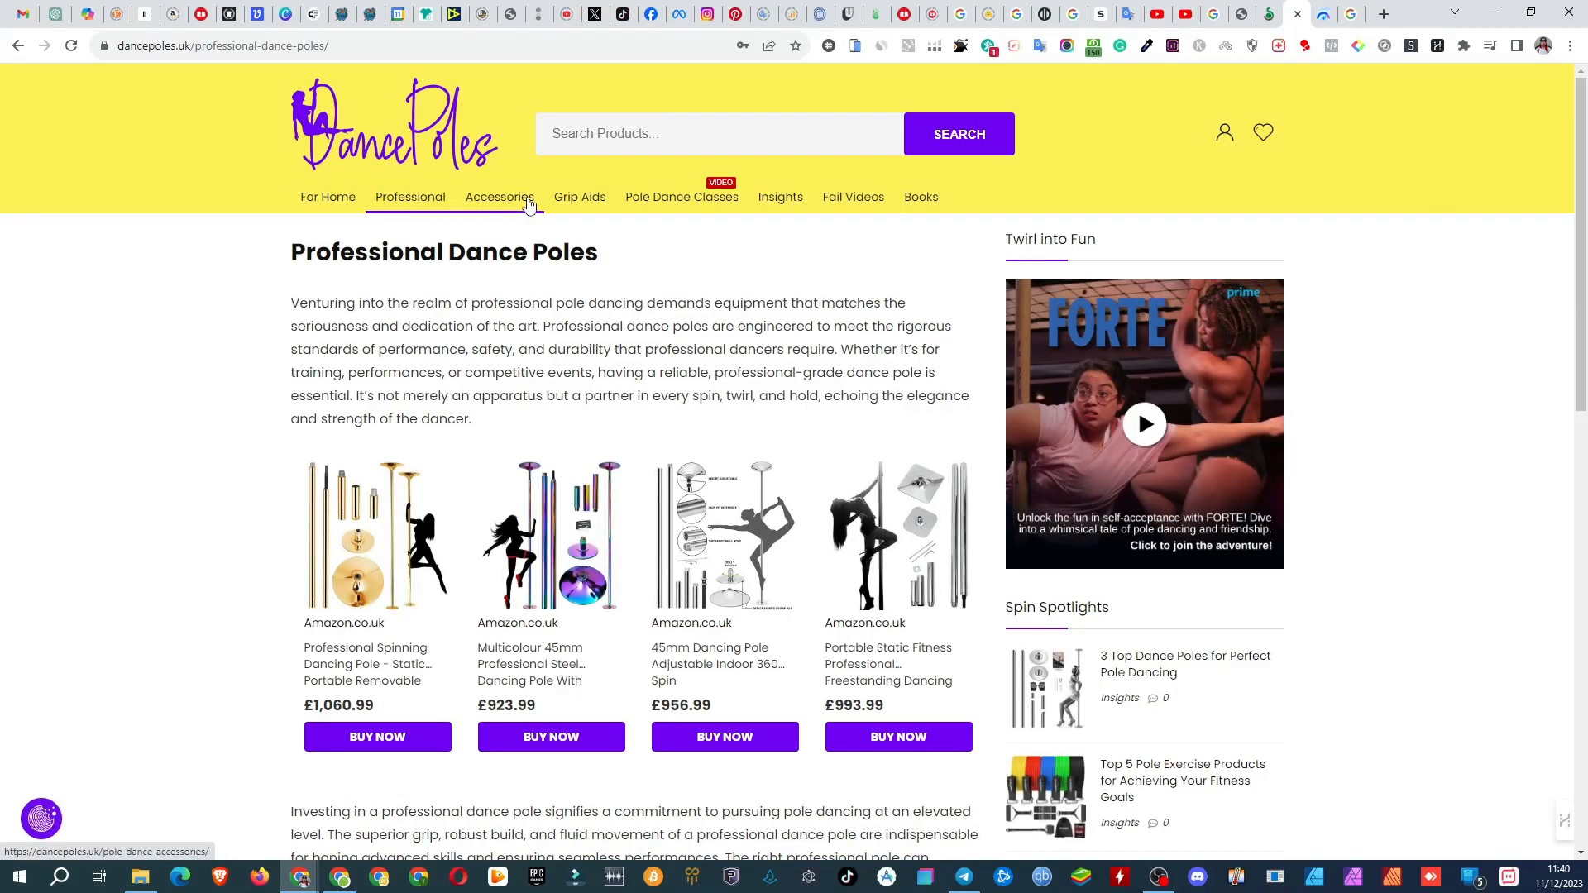
click(528, 205)
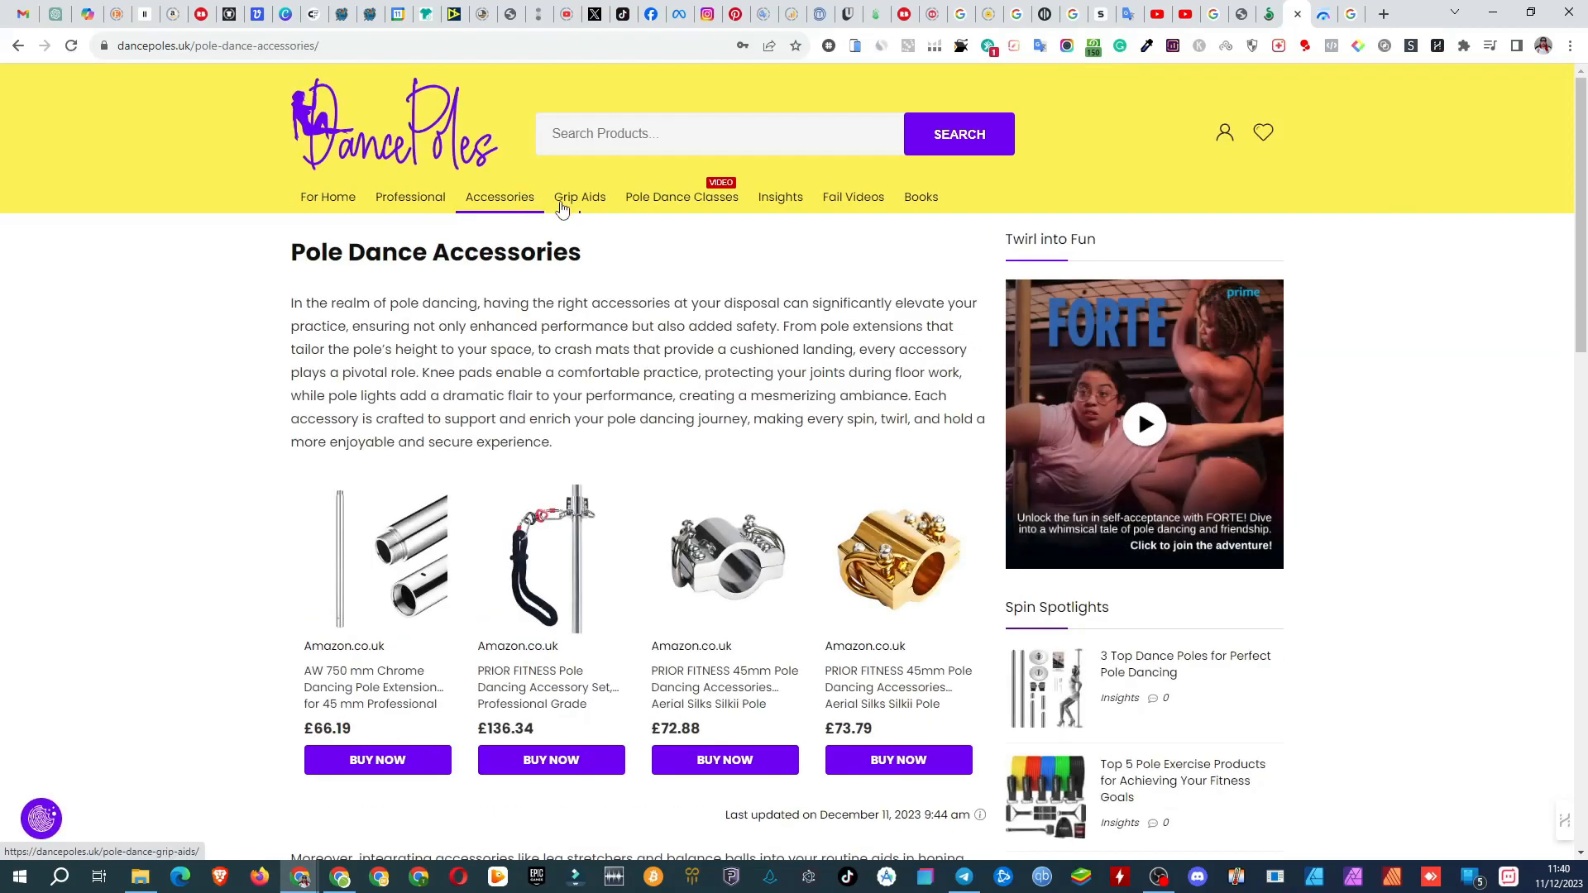
click(586, 207)
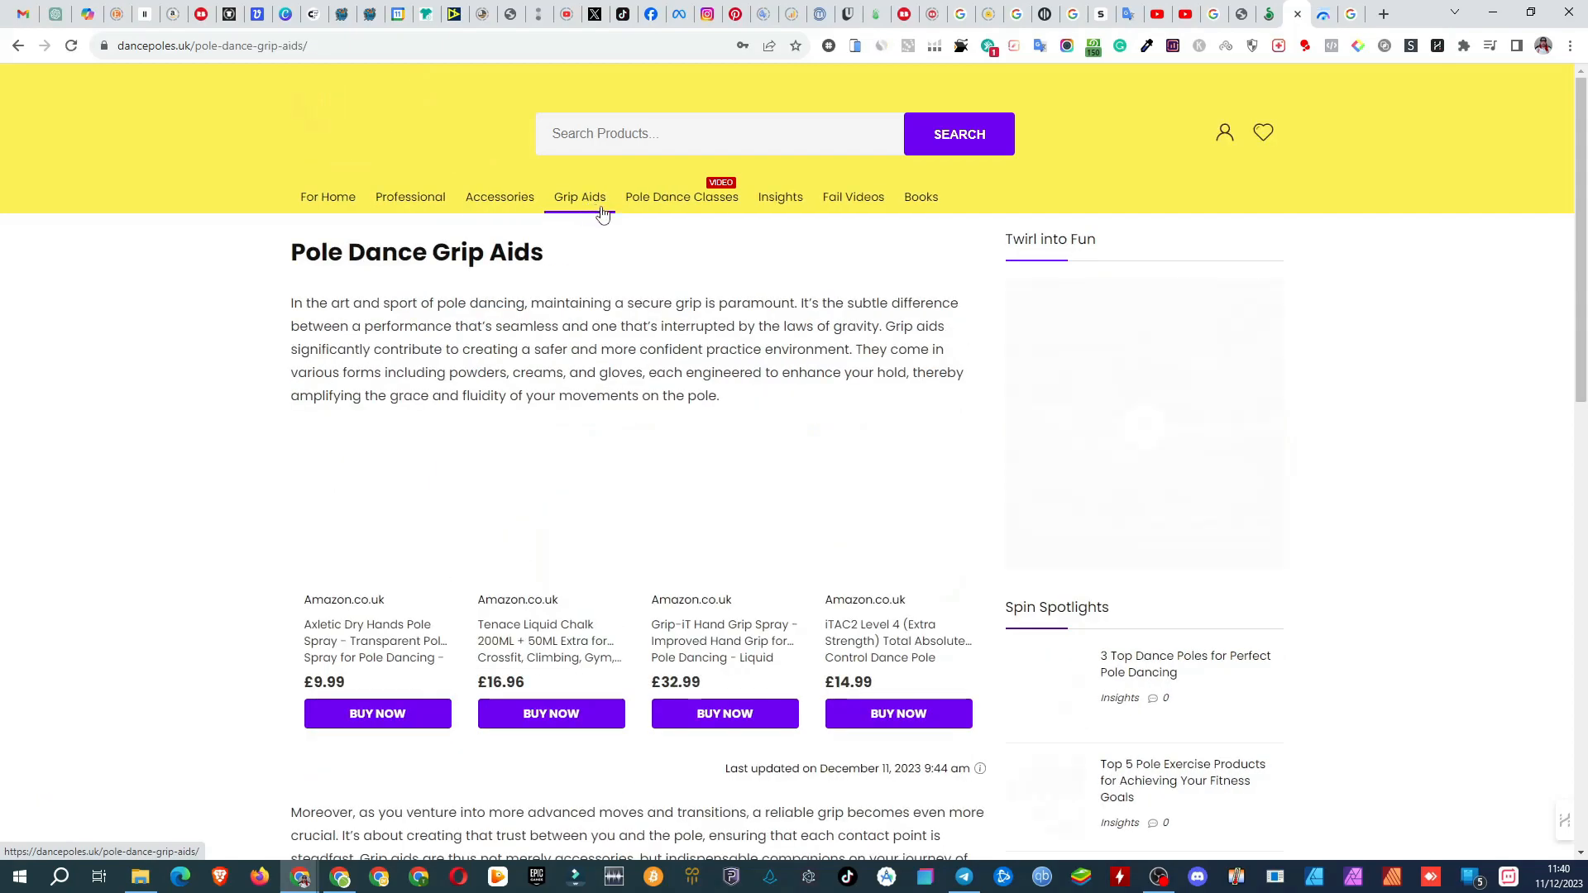
click(676, 203)
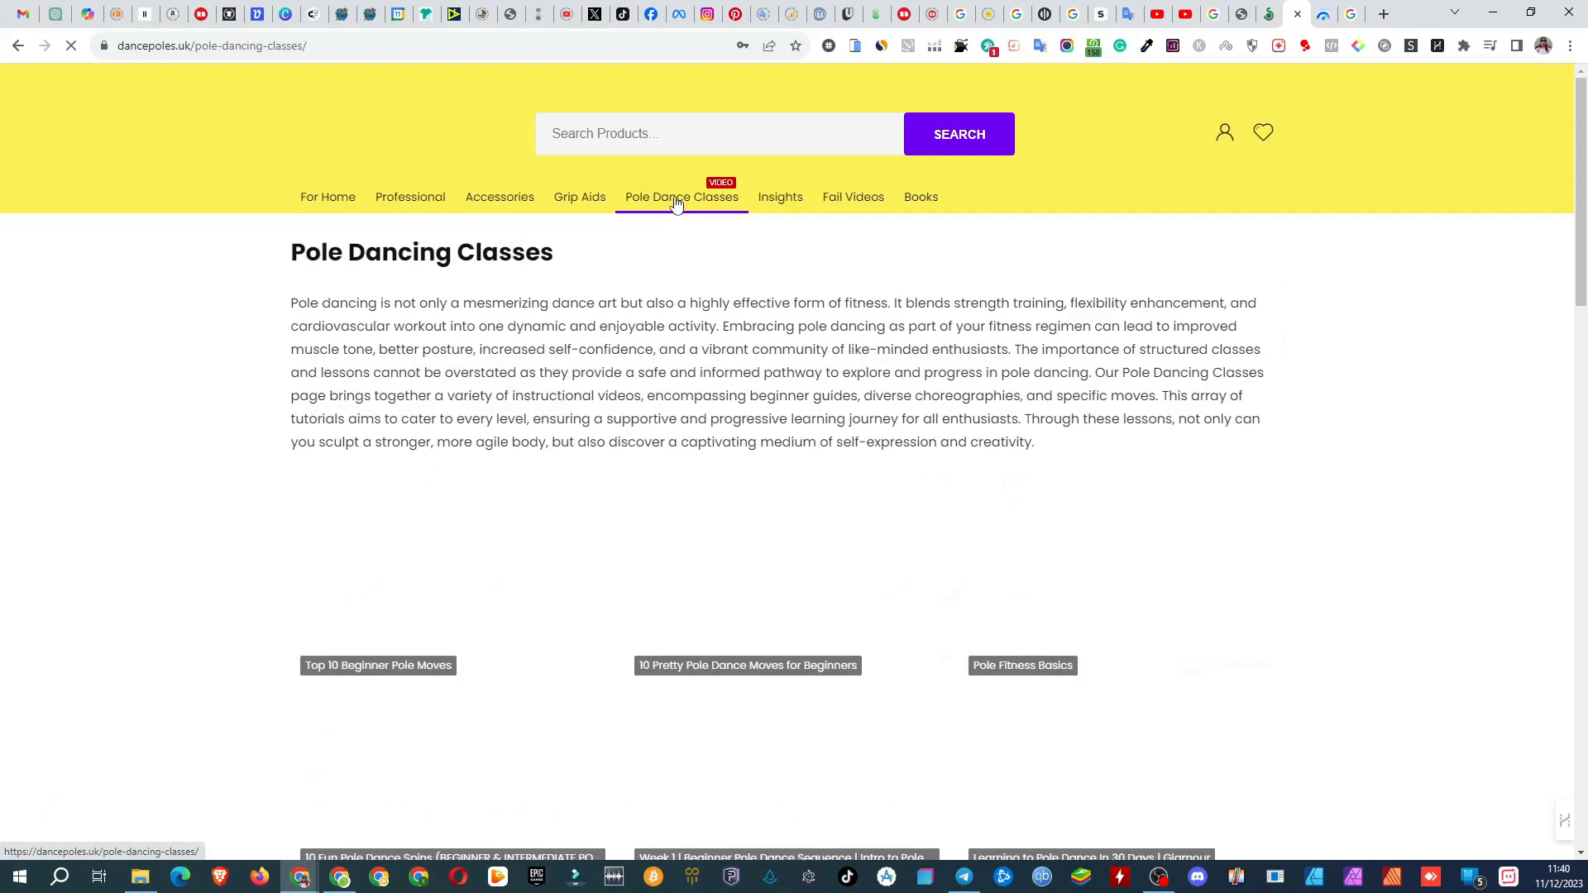